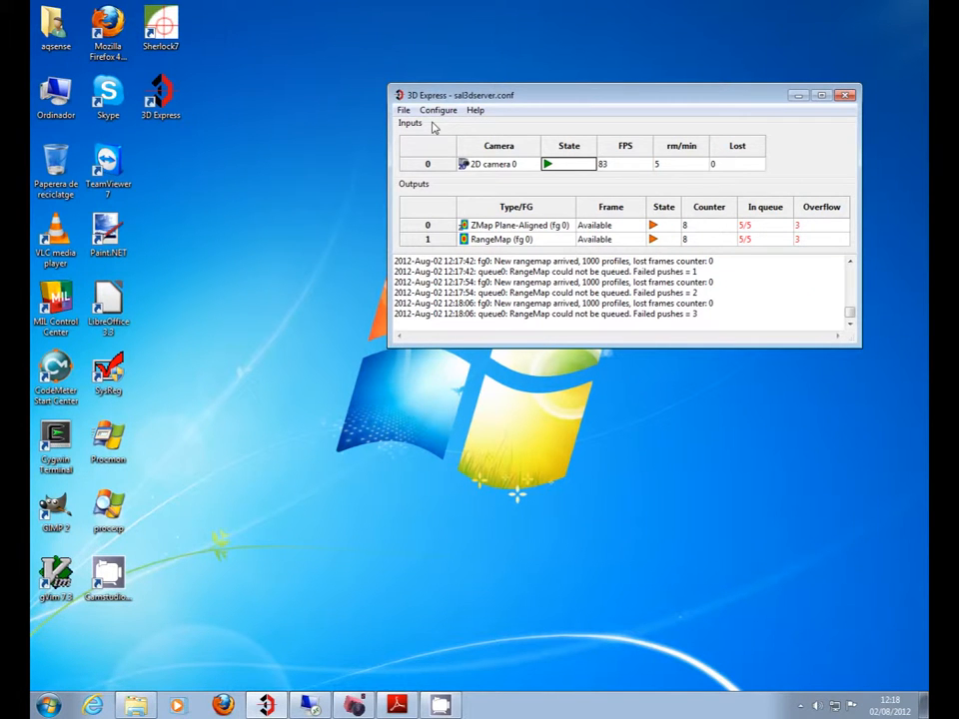
Quit 3D Express without saving the configuration, then launch it again and move its window to the middle of the desktop
left_click(403, 110)
left_click(422, 179)
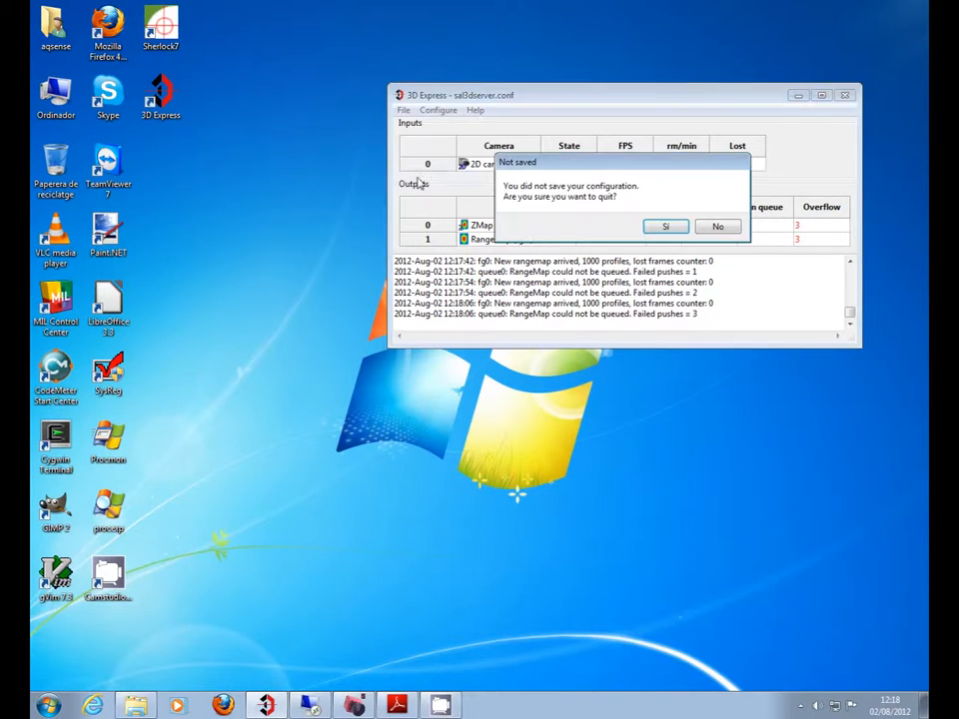
left_click(662, 227)
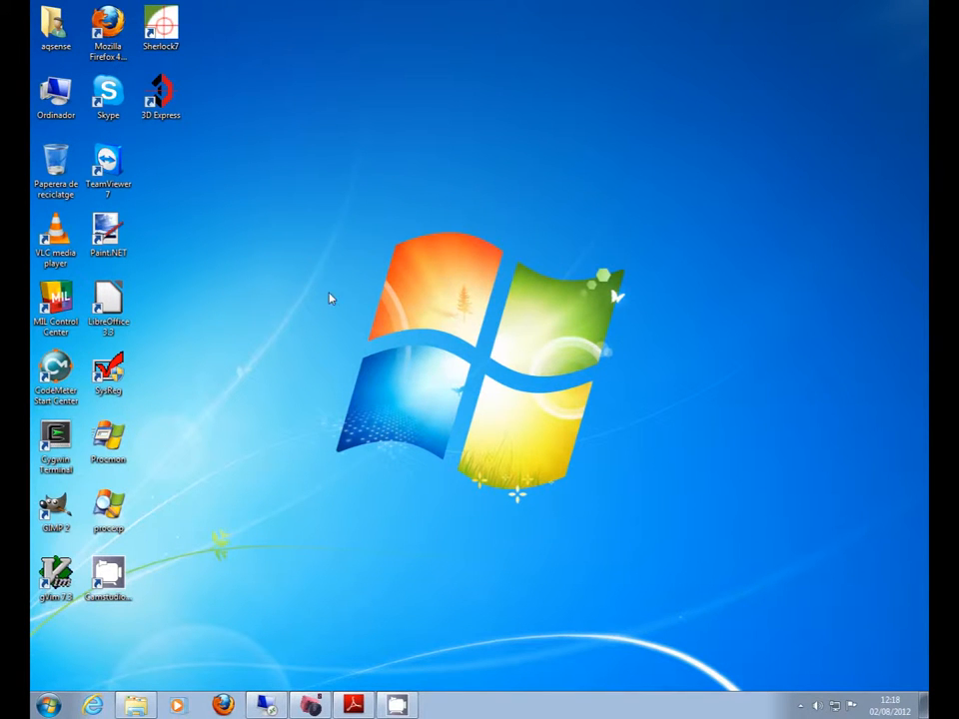
left_click(168, 100)
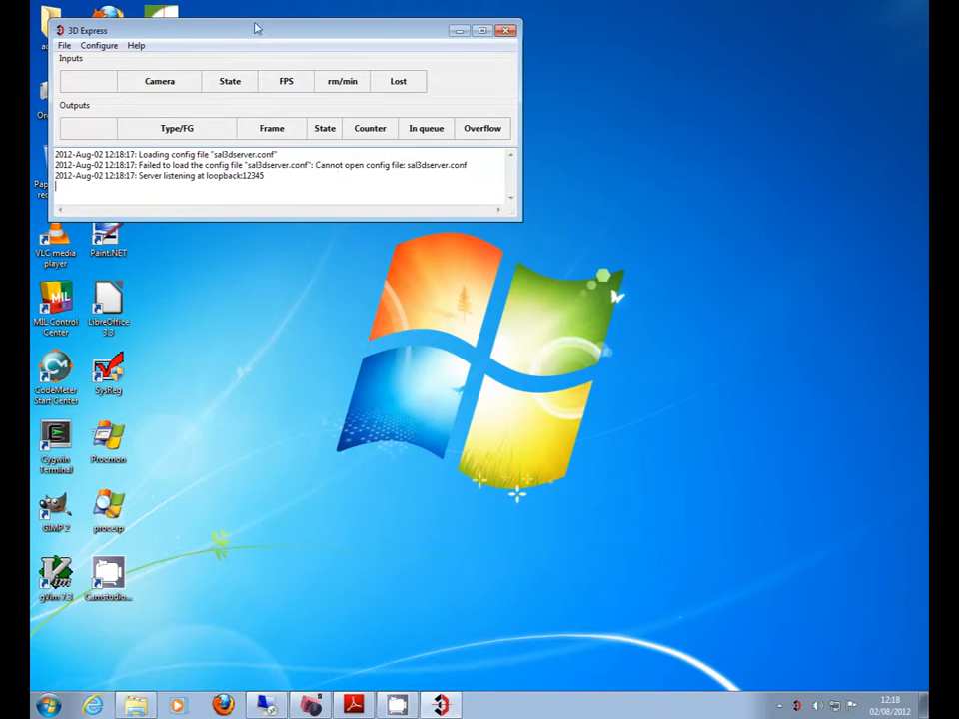
left_click_drag(250, 32, 535, 167)
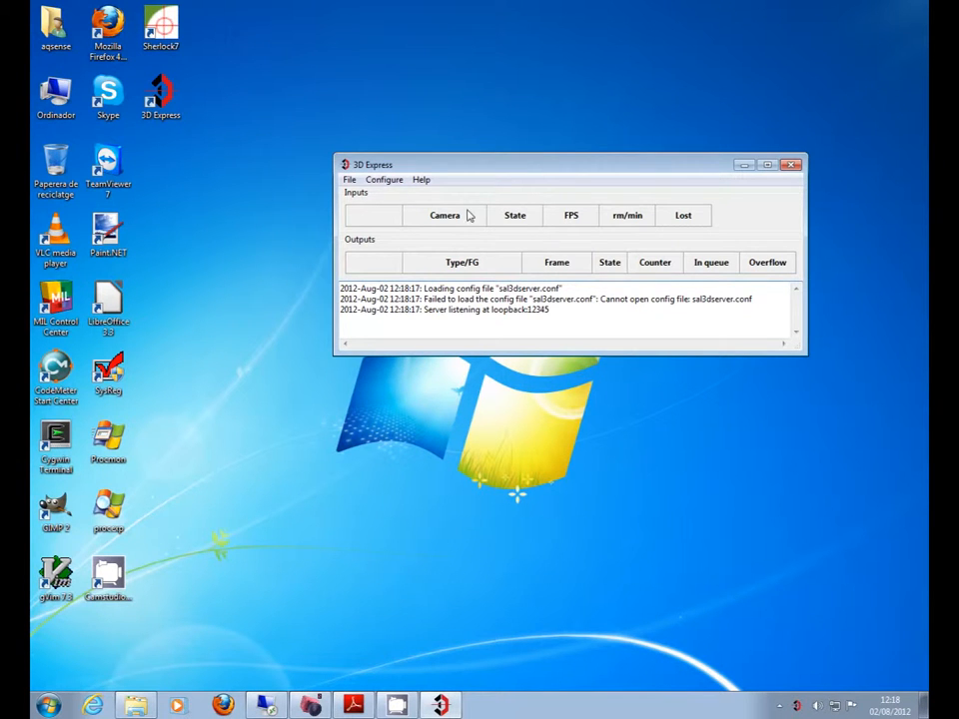
Create a new input and choose Generic 2D as its camera type
left_click(385, 182)
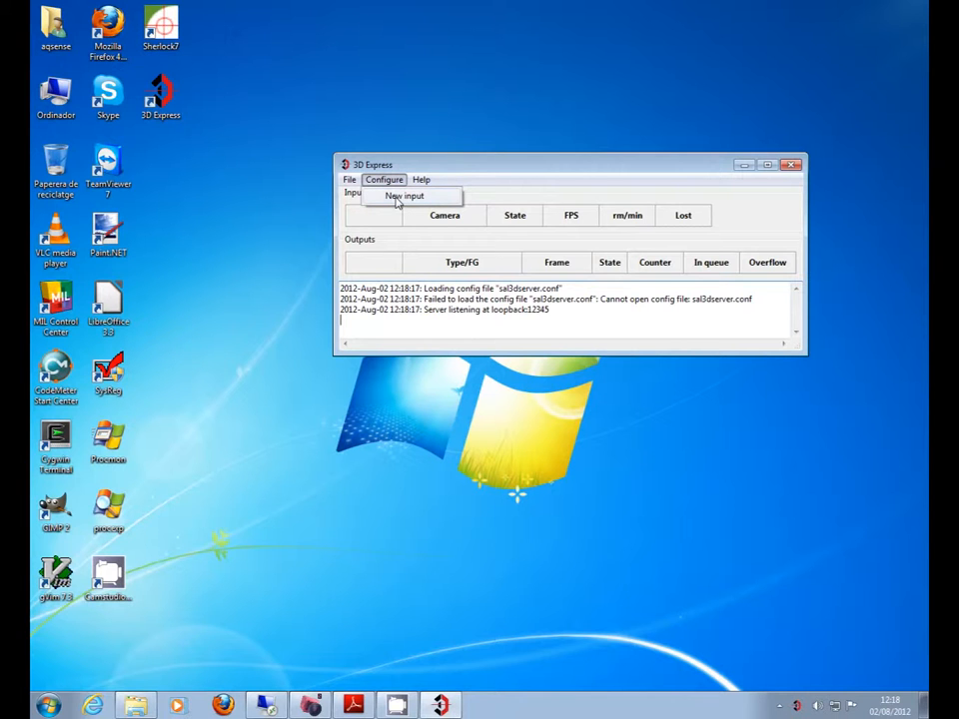
left_click(396, 200)
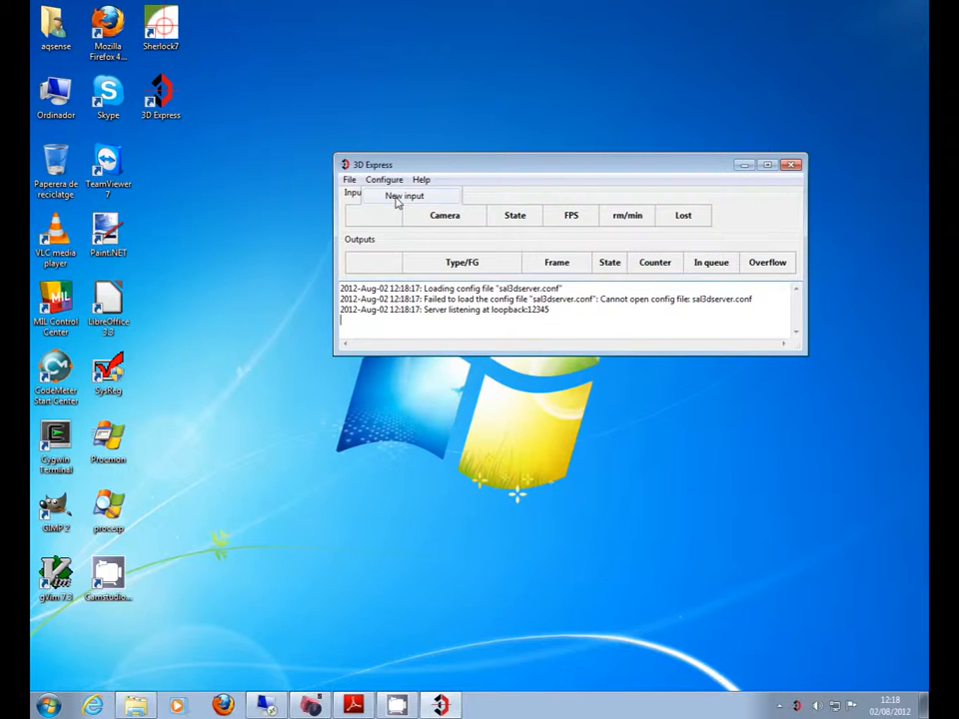
left_click_drag(353, 50, 534, 114)
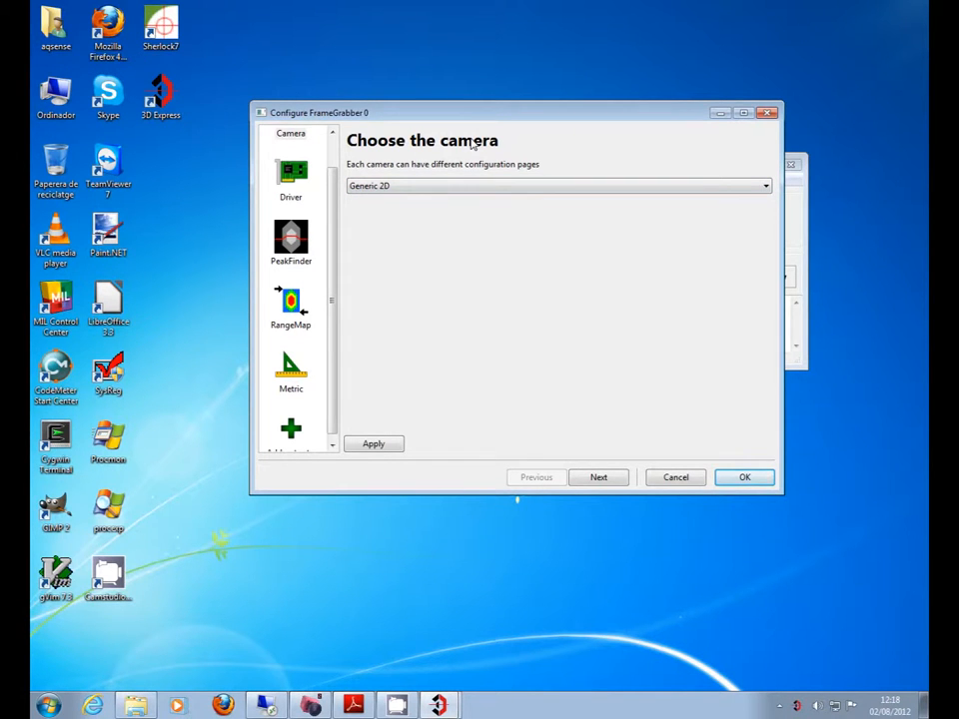
left_click(448, 189)
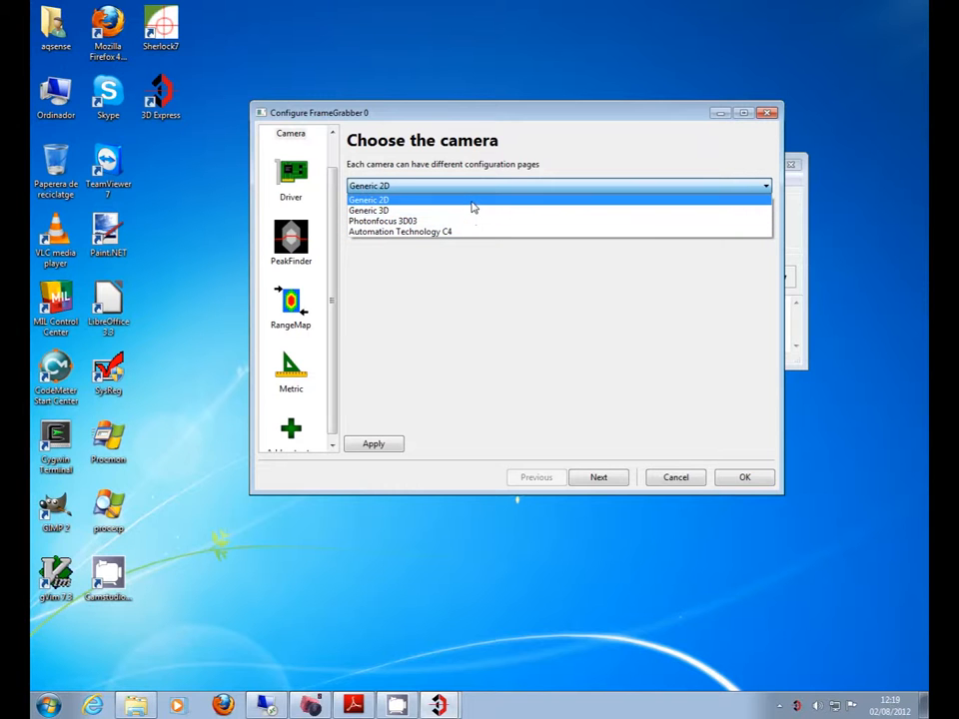
left_click(473, 207)
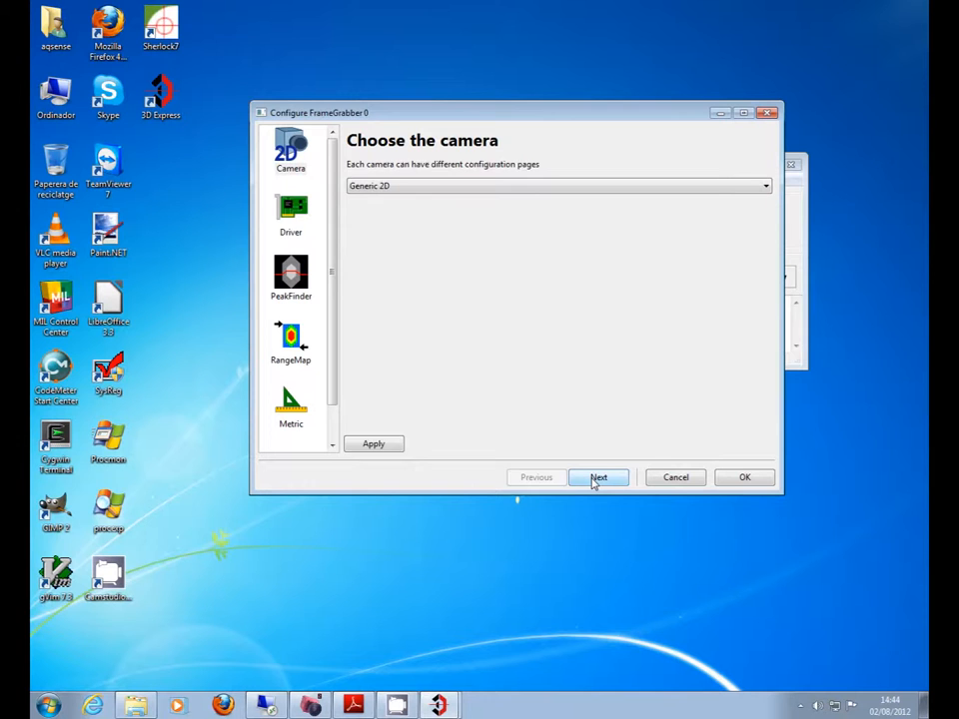
Choose the Silicon Software microEnable III/IV Frame Grabber driver and load siso.mcf as its config file
left_click(597, 478)
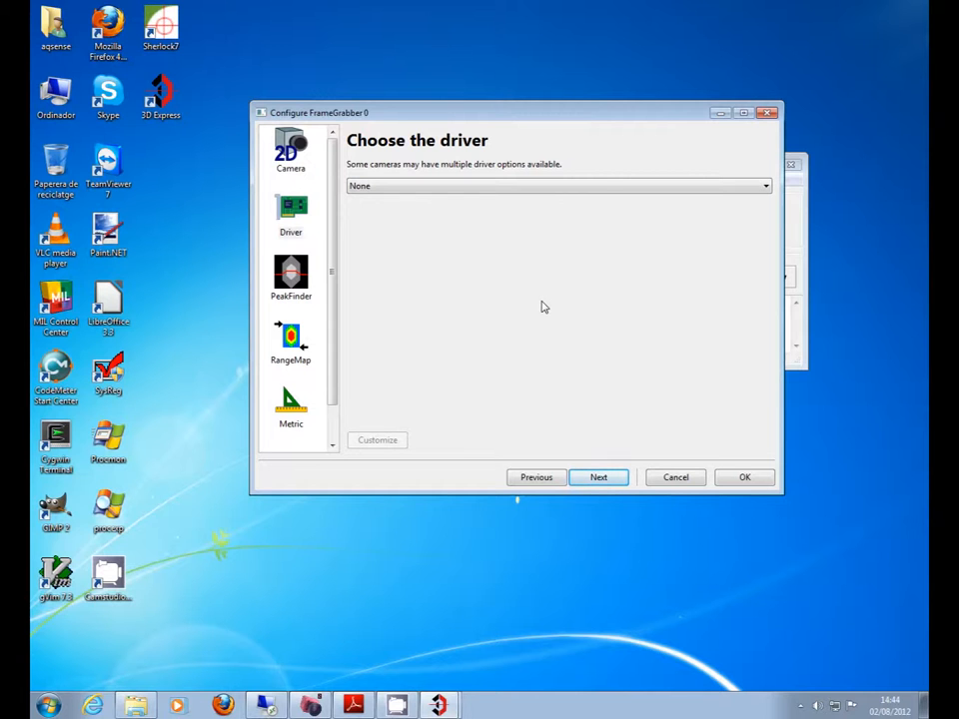
left_click(404, 186)
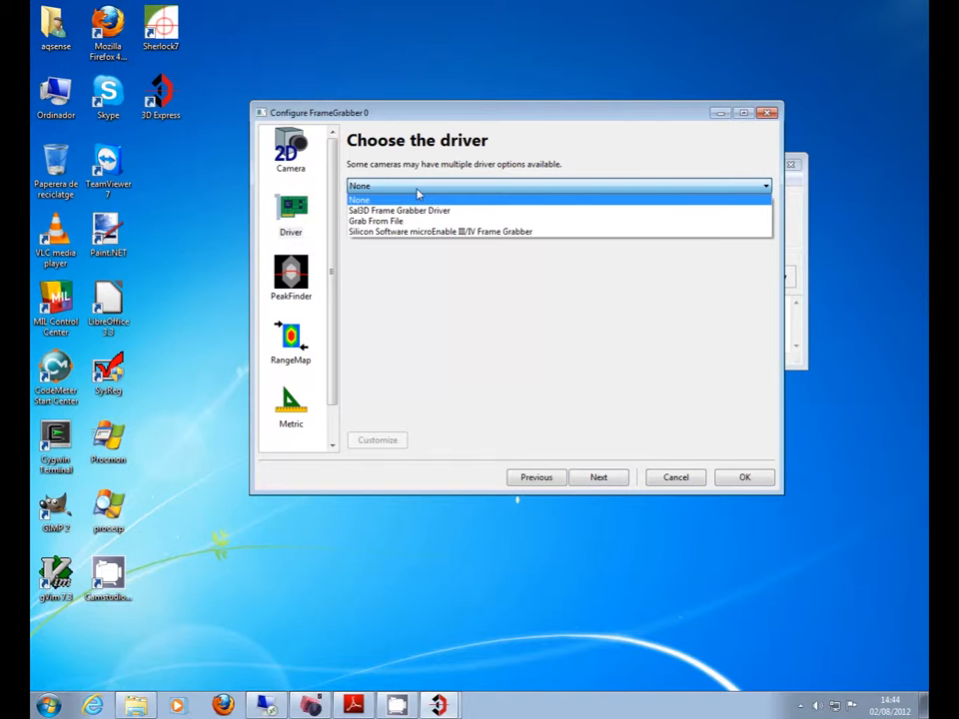
left_click(413, 231)
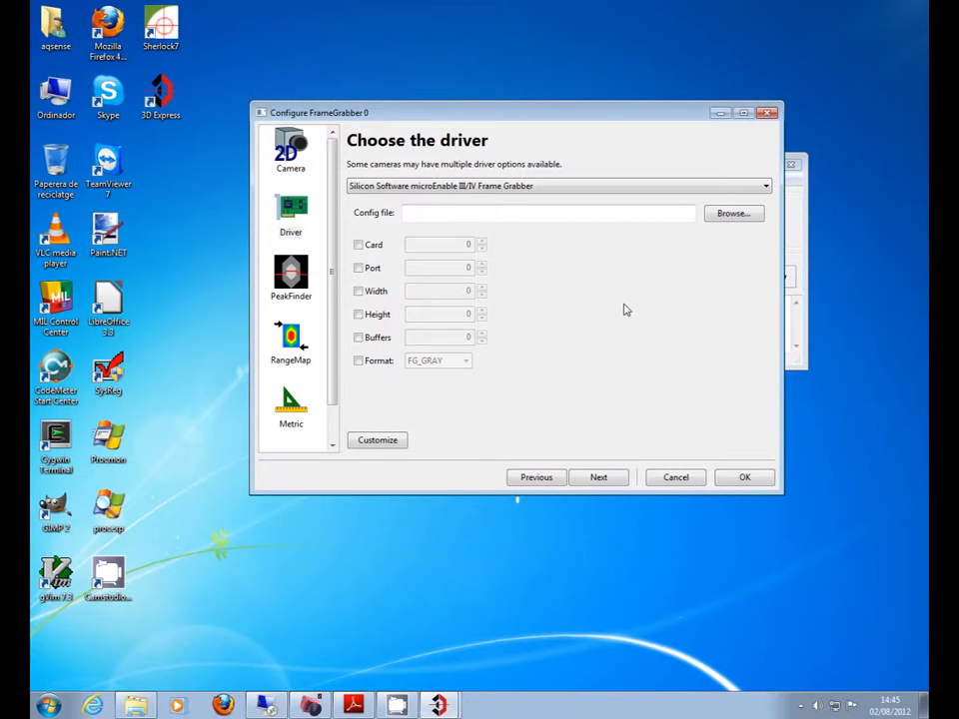
left_click(730, 214)
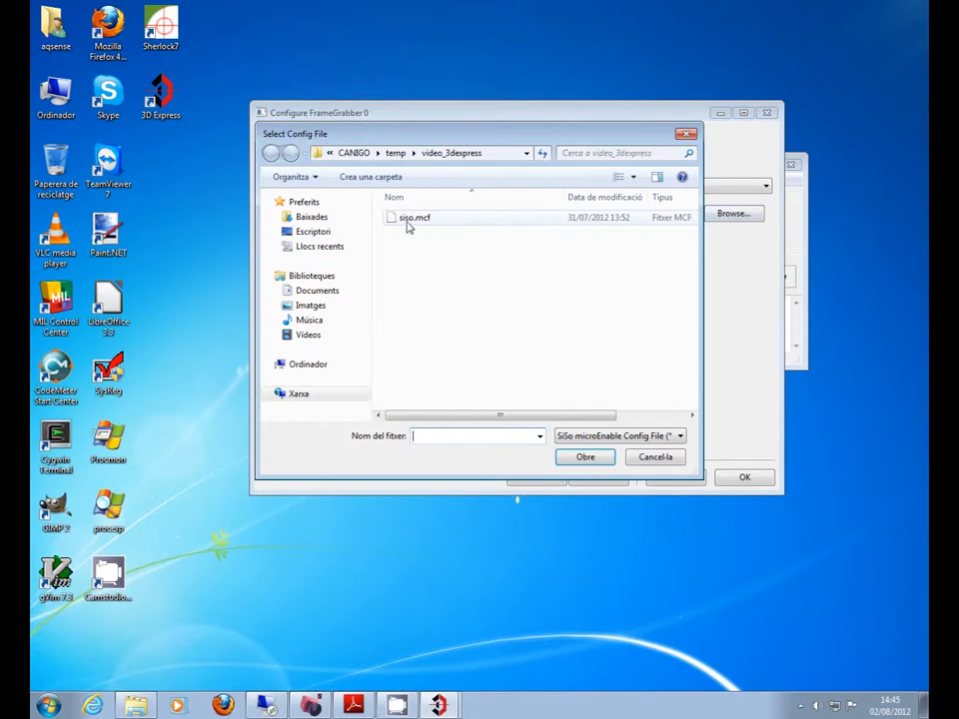
left_click(412, 217)
left_click(588, 459)
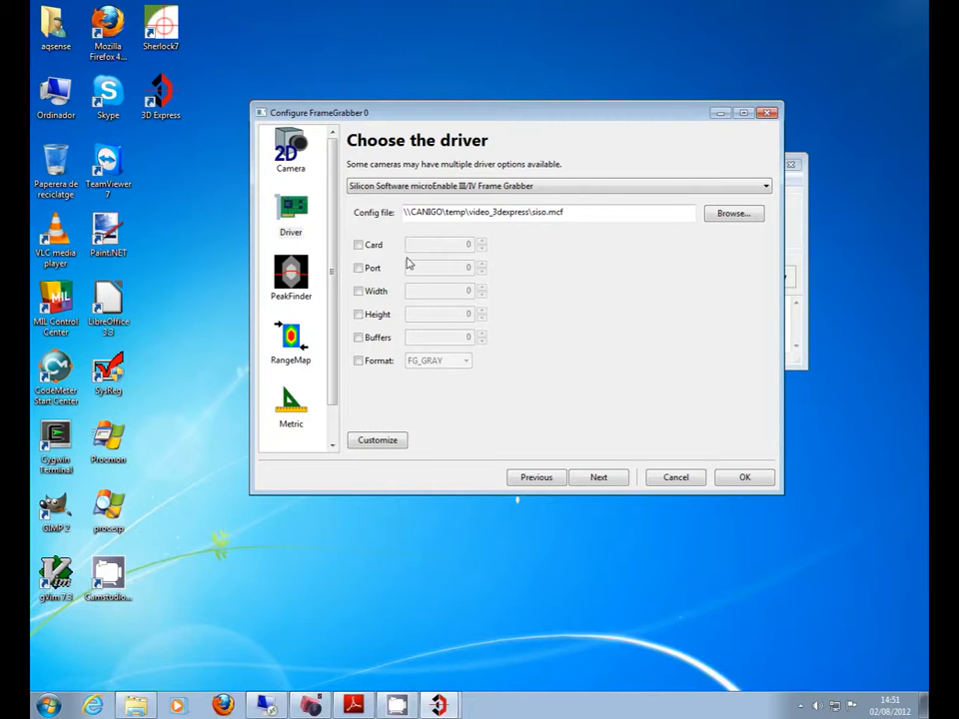
Try overriding the driver's port number, raising and lowering its value, and switch the override off again
left_click(357, 268)
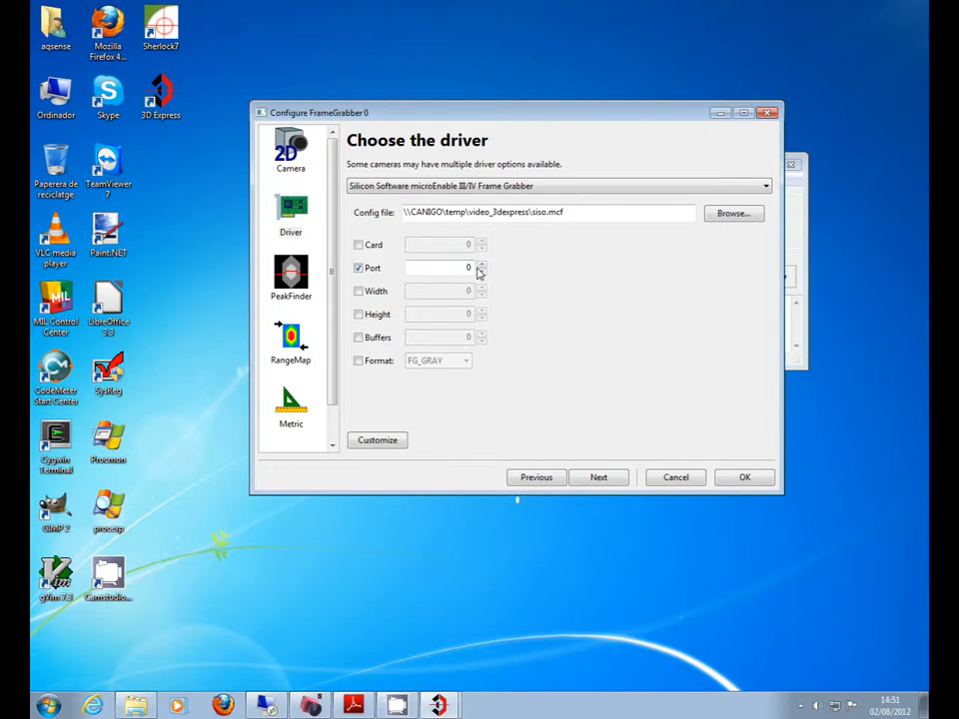
left_click(481, 268)
left_click(481, 272)
left_click(365, 271)
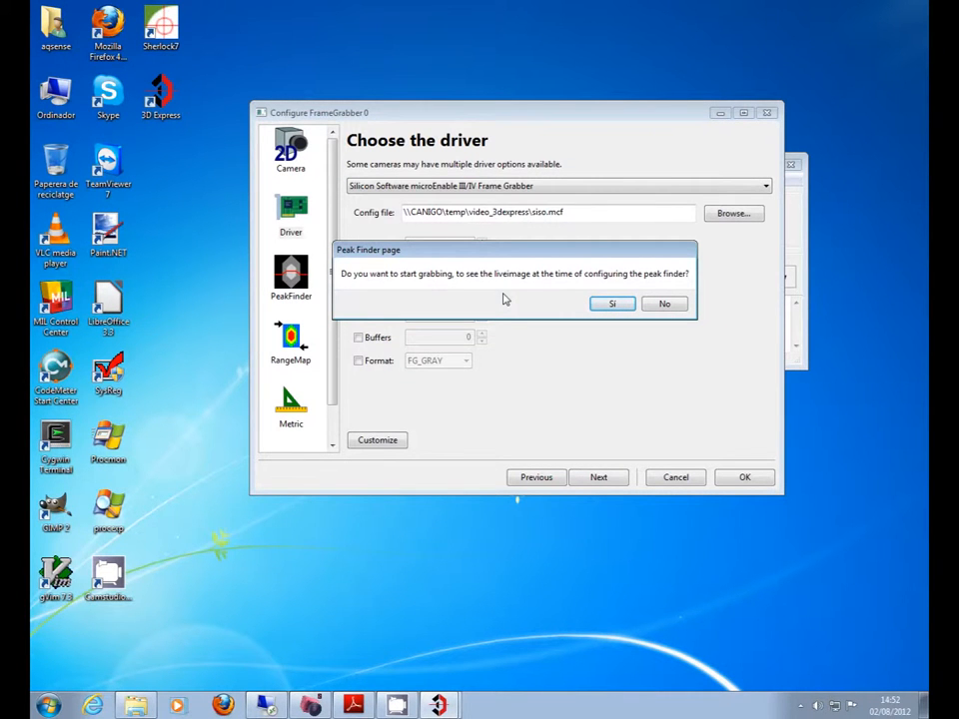
Start live grabbing for the peak finder configuration, review the available algorithms and keep COG
left_click(609, 305)
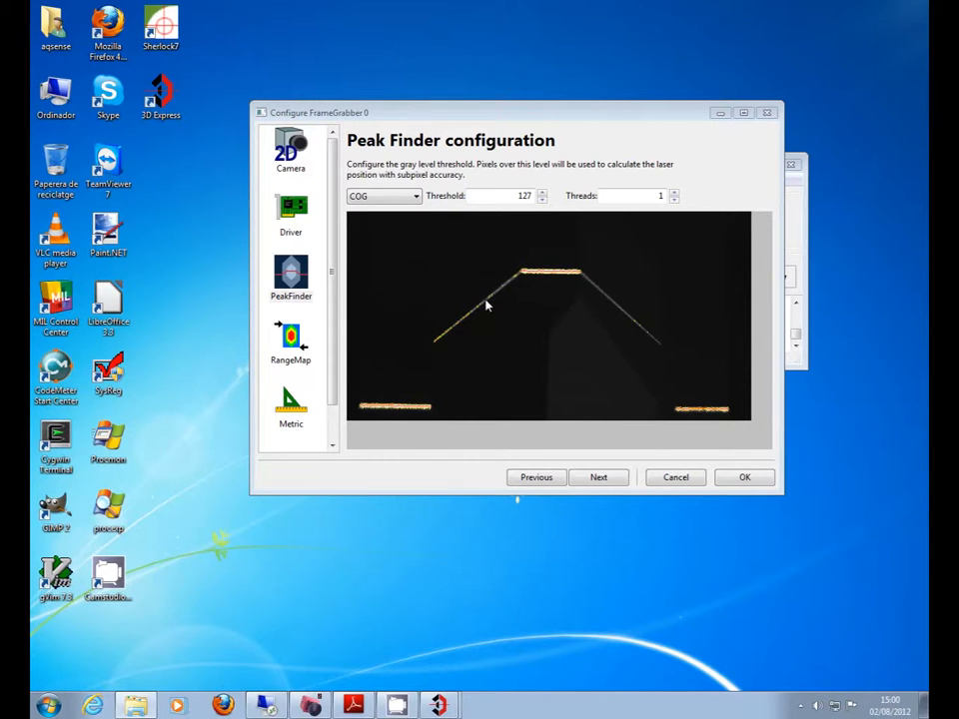
left_click(417, 198)
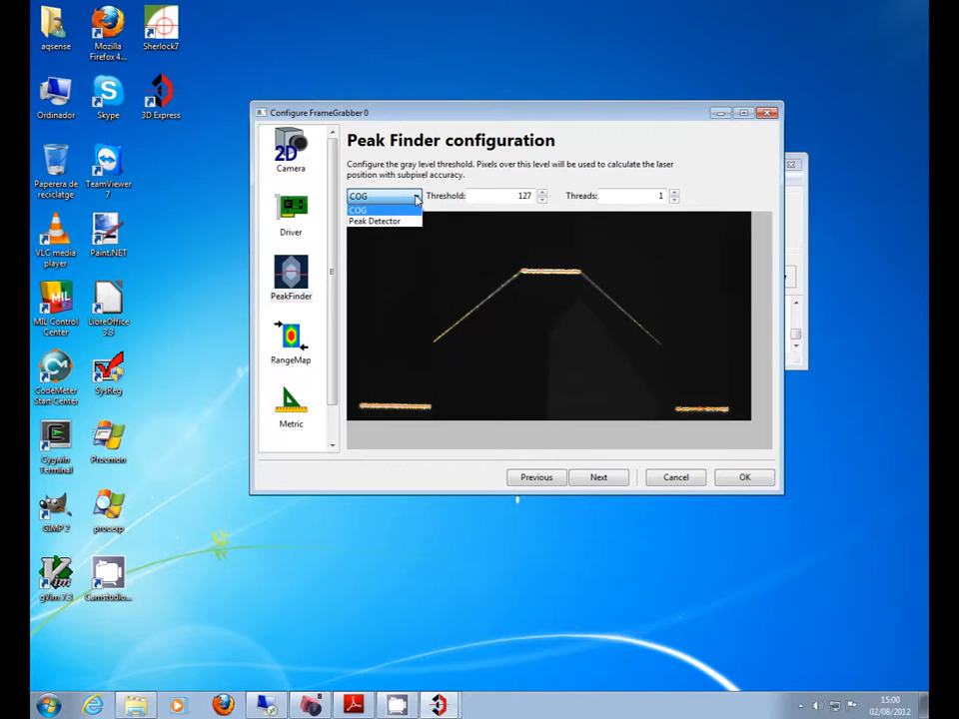
left_click(416, 199)
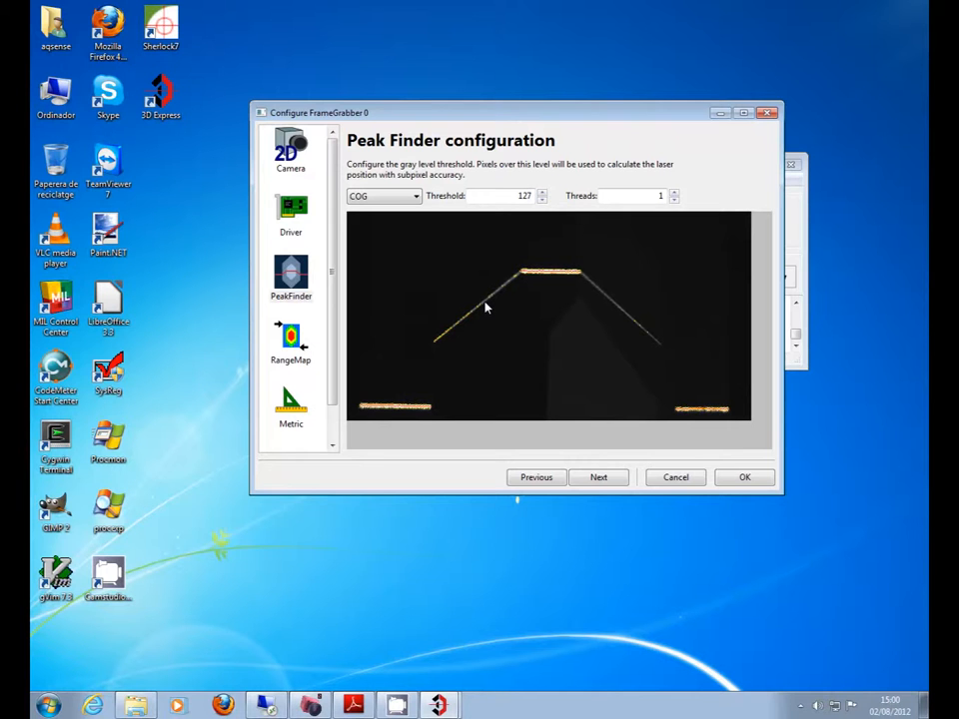
Set the peak finder threshold to 35, checking the laser line at pixel level, and keep a single thread
scroll(485, 307, "up", 5)
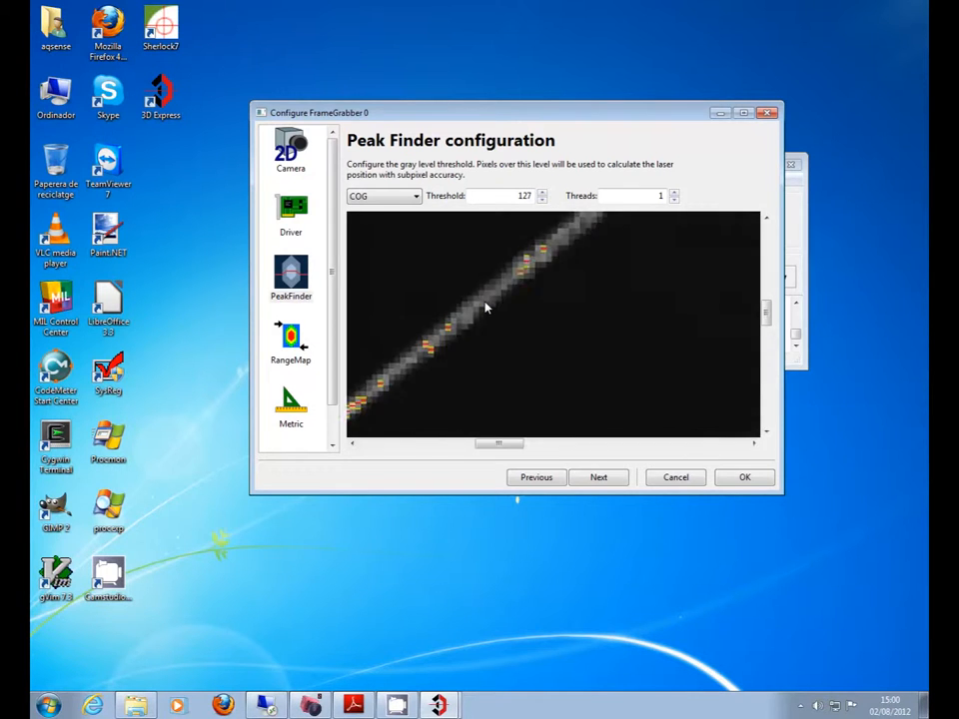
scroll(485, 308, "up", 3)
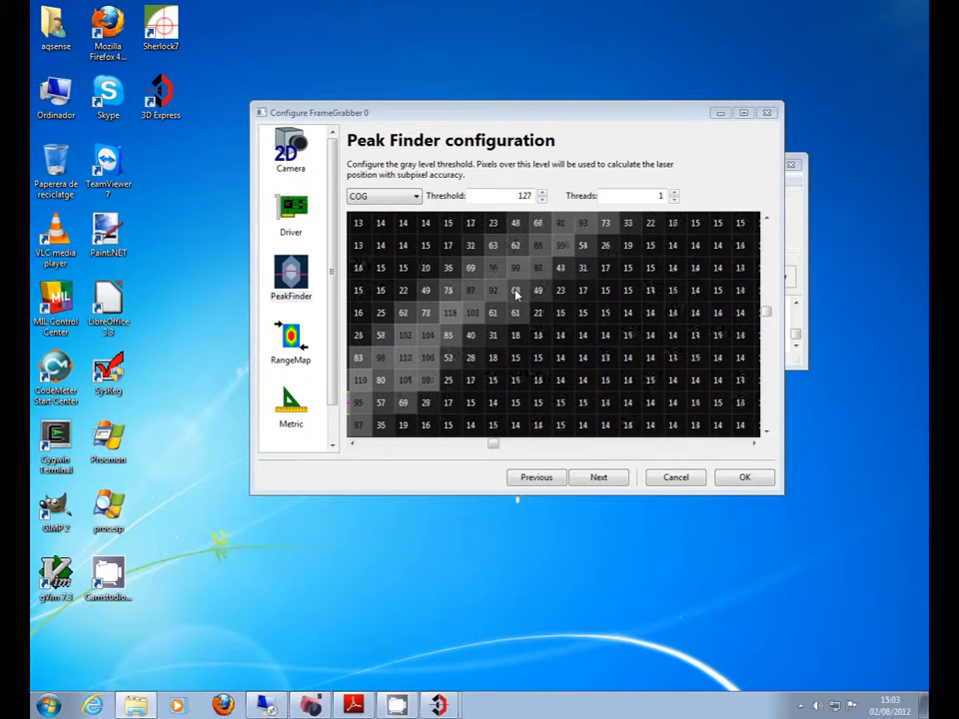
double_click(537, 195)
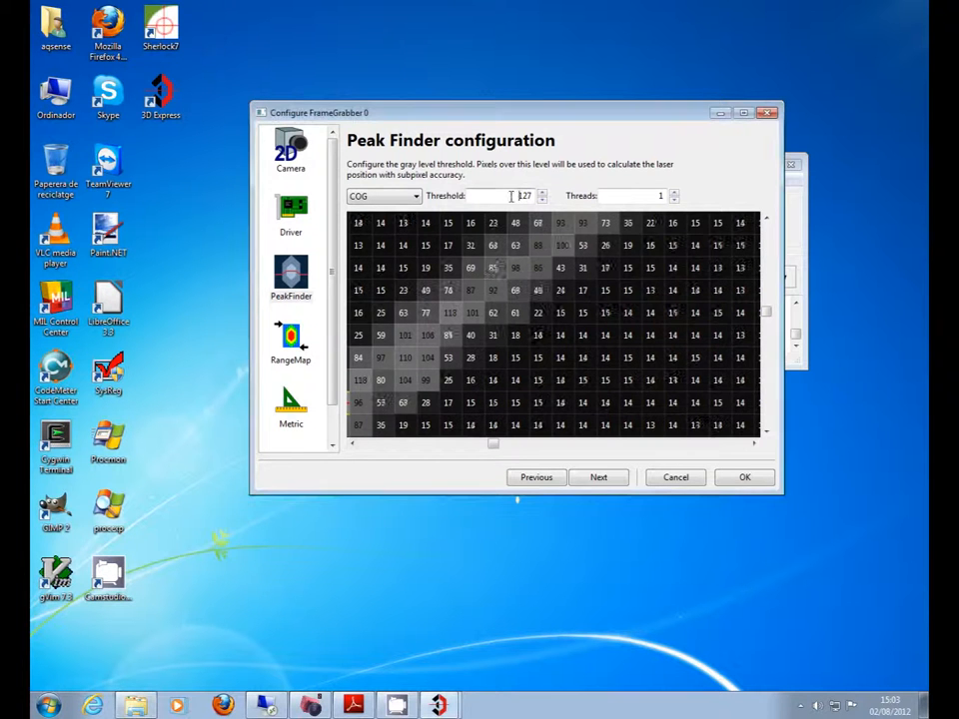
type("35")
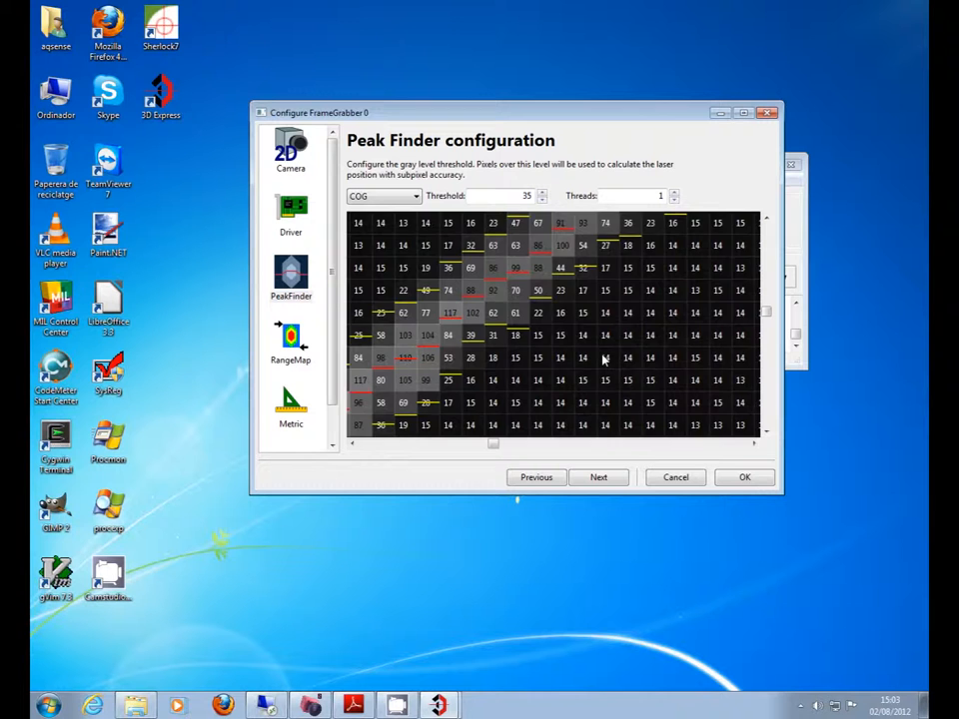
scroll(605, 360, "up", 4)
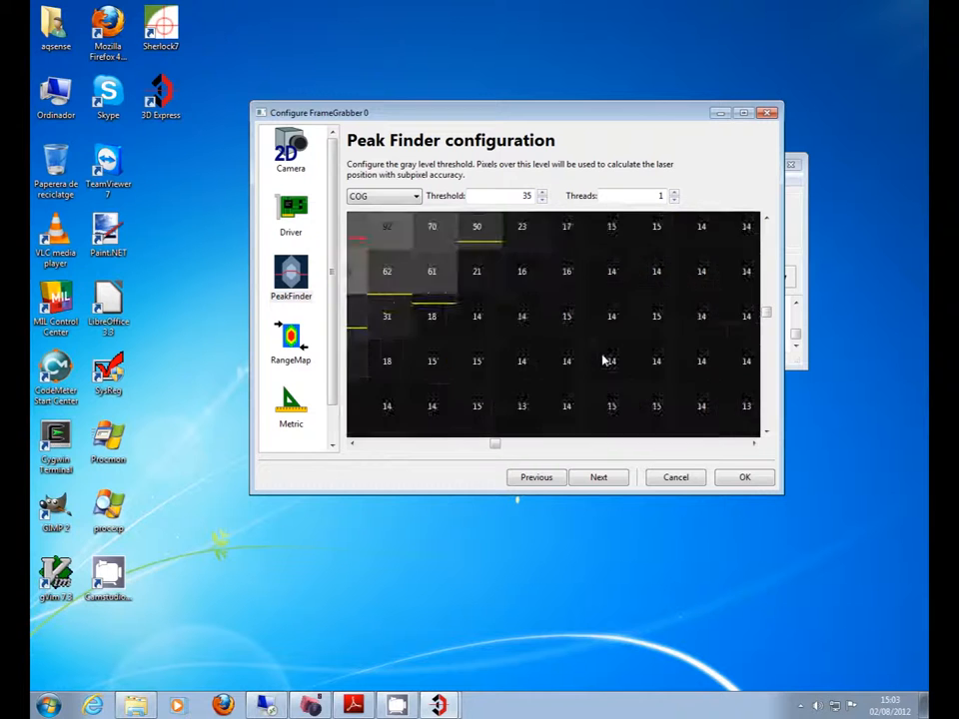
scroll(603, 361, "down", 5)
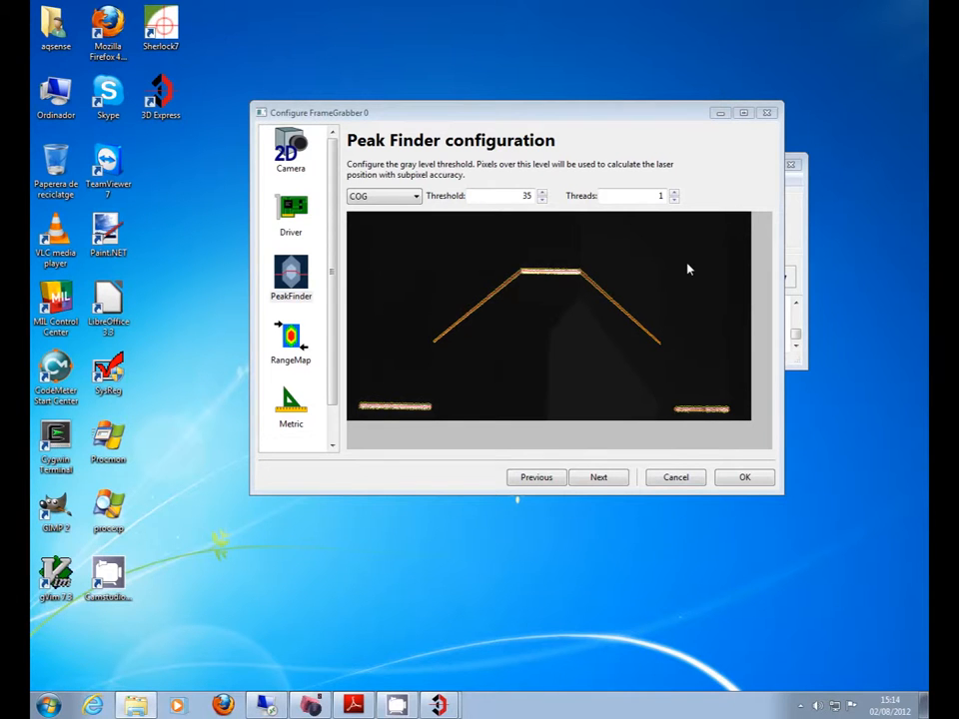
left_click(674, 195)
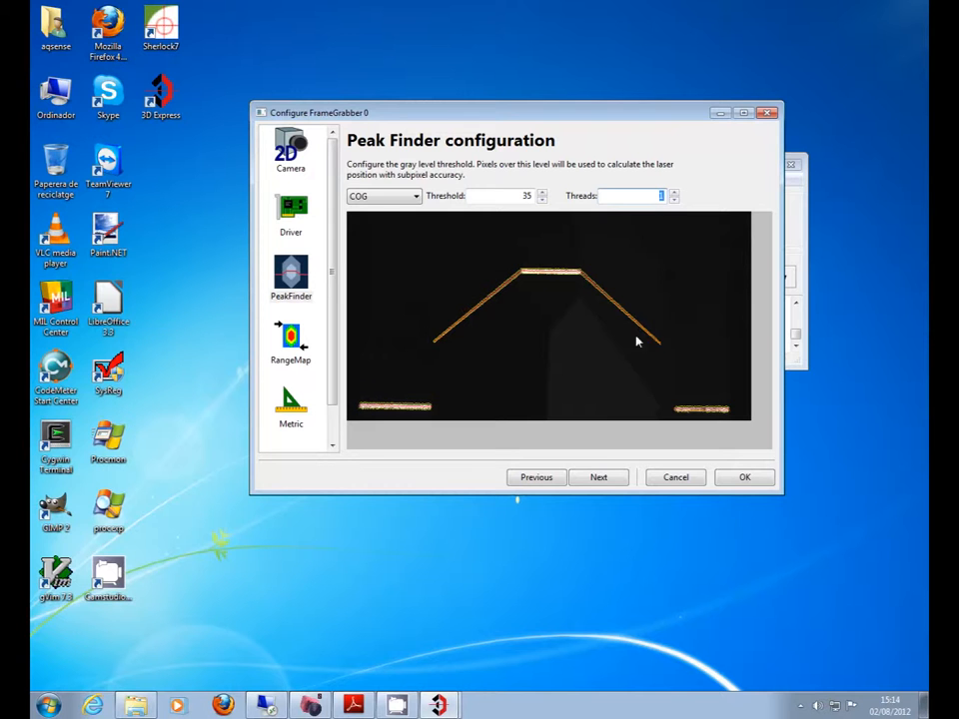
Configure the RangeMap with a maximum of 1000 profiles and 10 laser detector minimum points
left_click(598, 479)
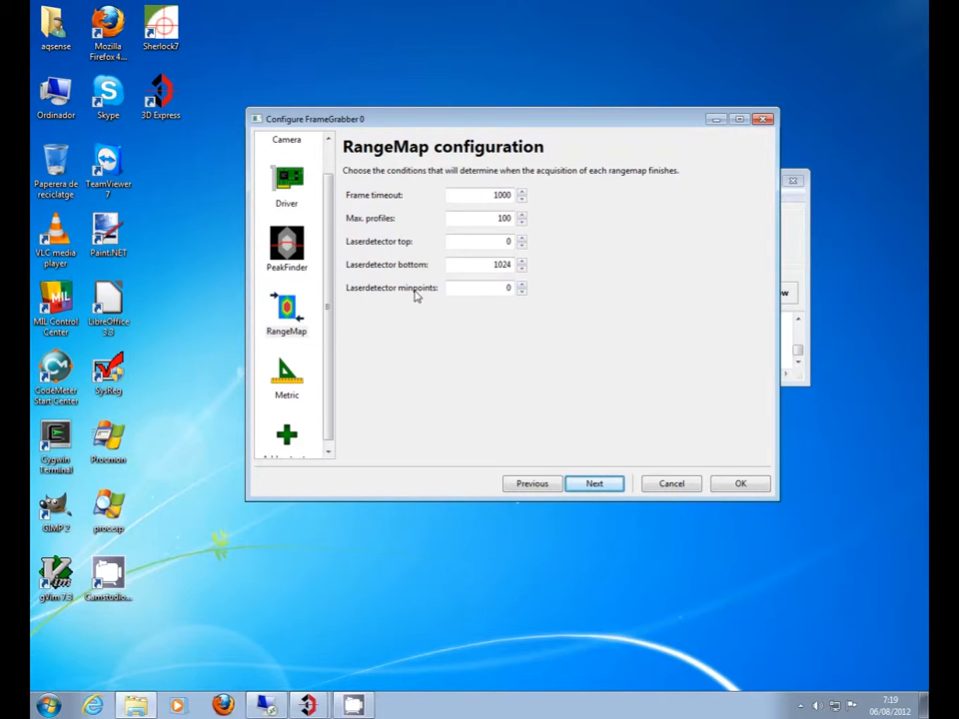
left_click(504, 288)
left_click(506, 289)
left_click_drag(513, 288, 507, 289)
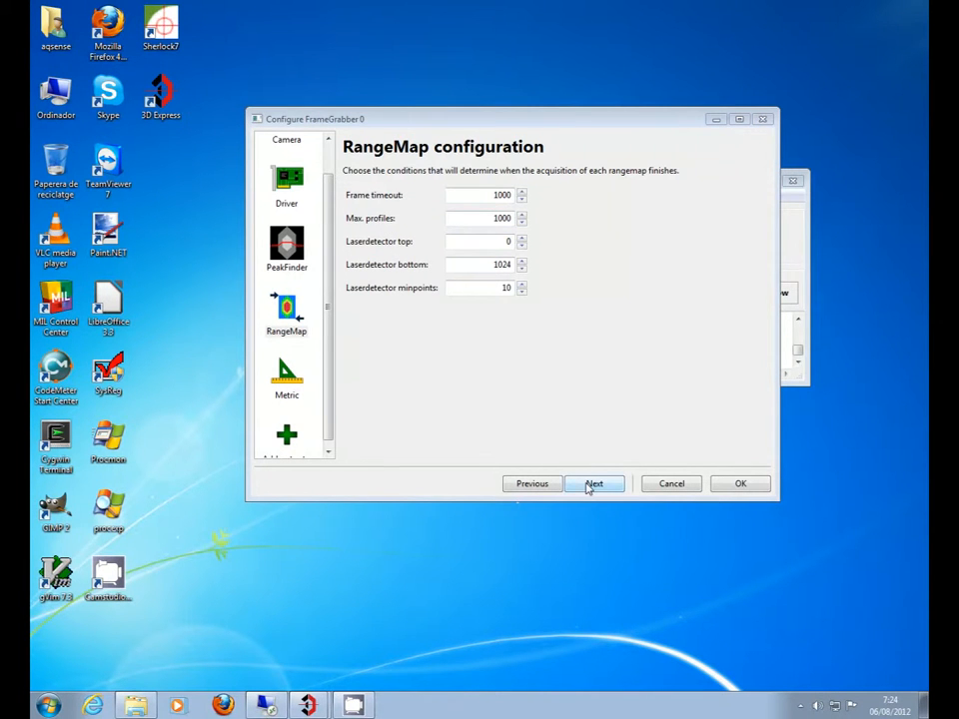
Review the available metric configuration types and choose Static metric for the frame grabber
left_click(590, 485)
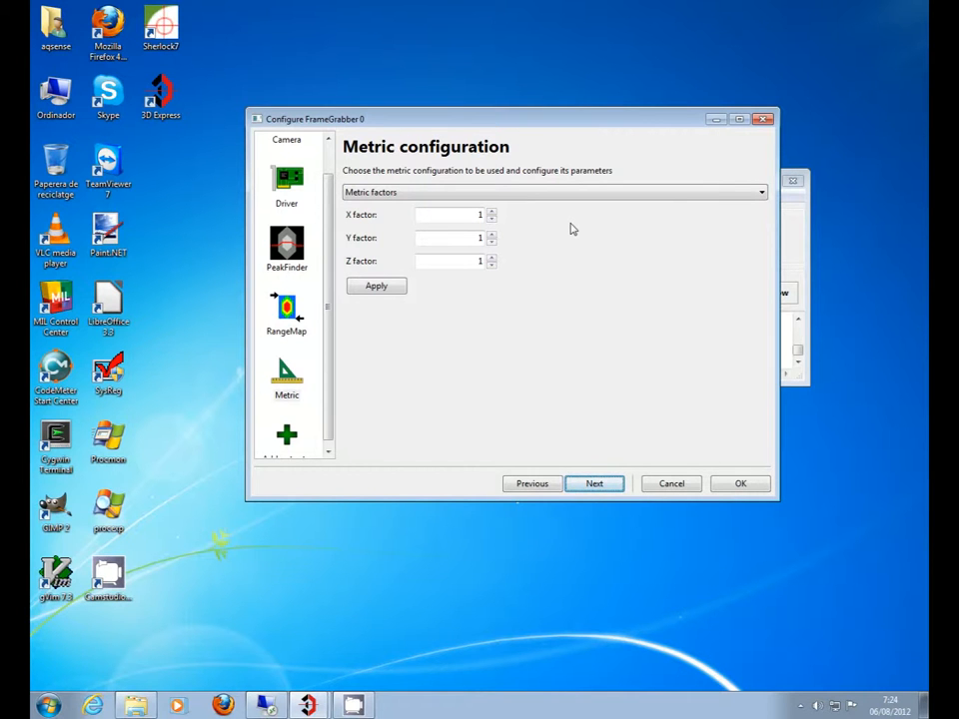
left_click(760, 193)
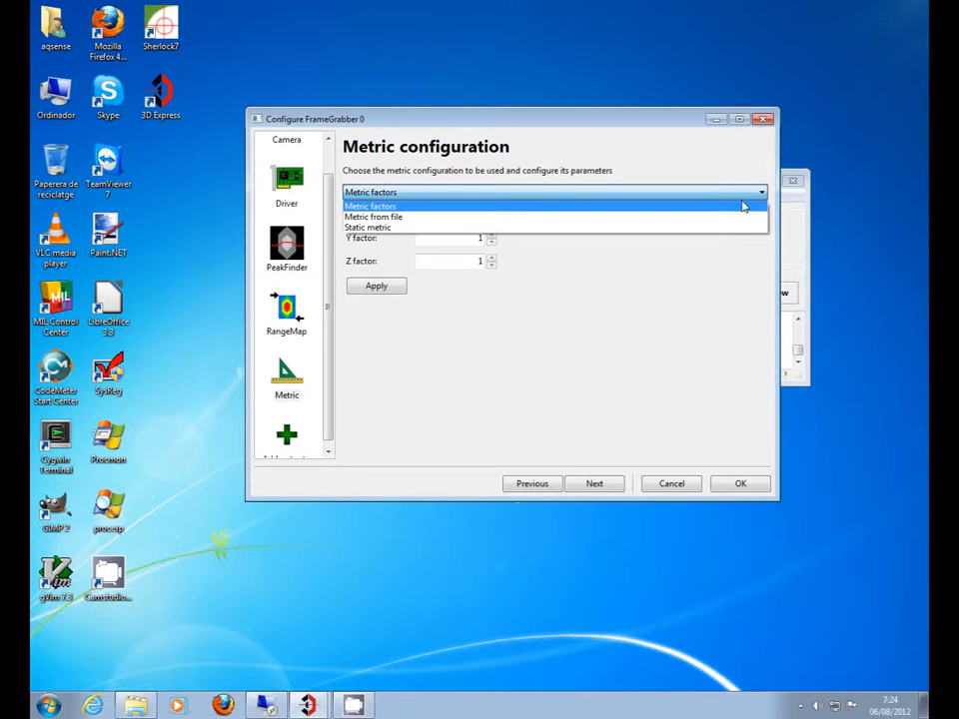
left_click(737, 207)
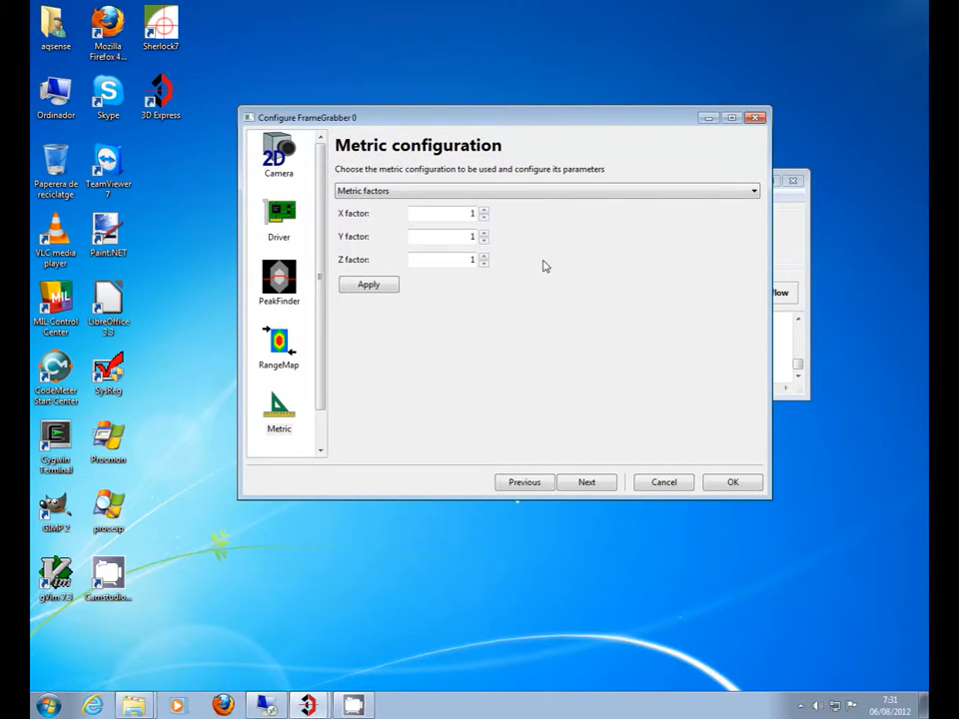
left_click(573, 192)
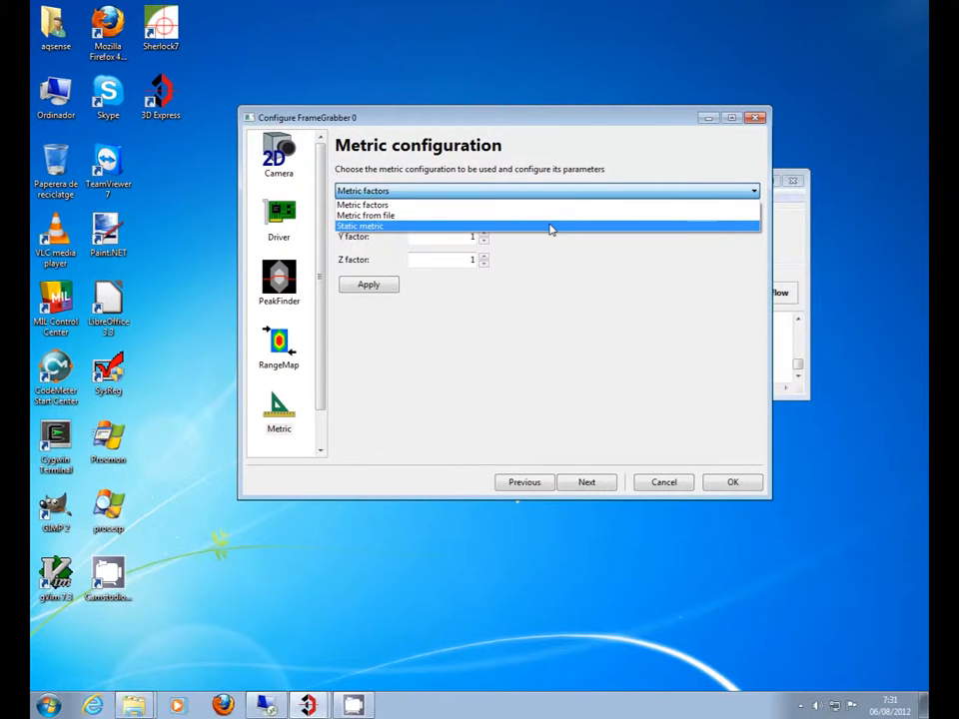
left_click(550, 228)
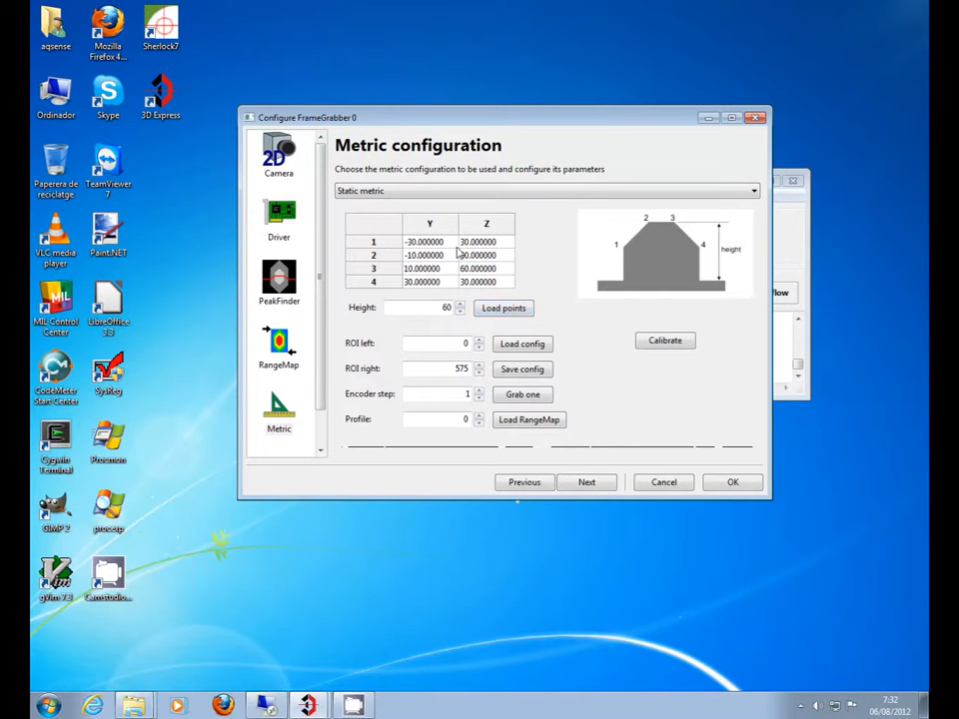
Open pointsSP from the video_3dexpress folder in gVim to examine its calibration point coordinates and height
left_click(136, 703)
left_click(140, 675)
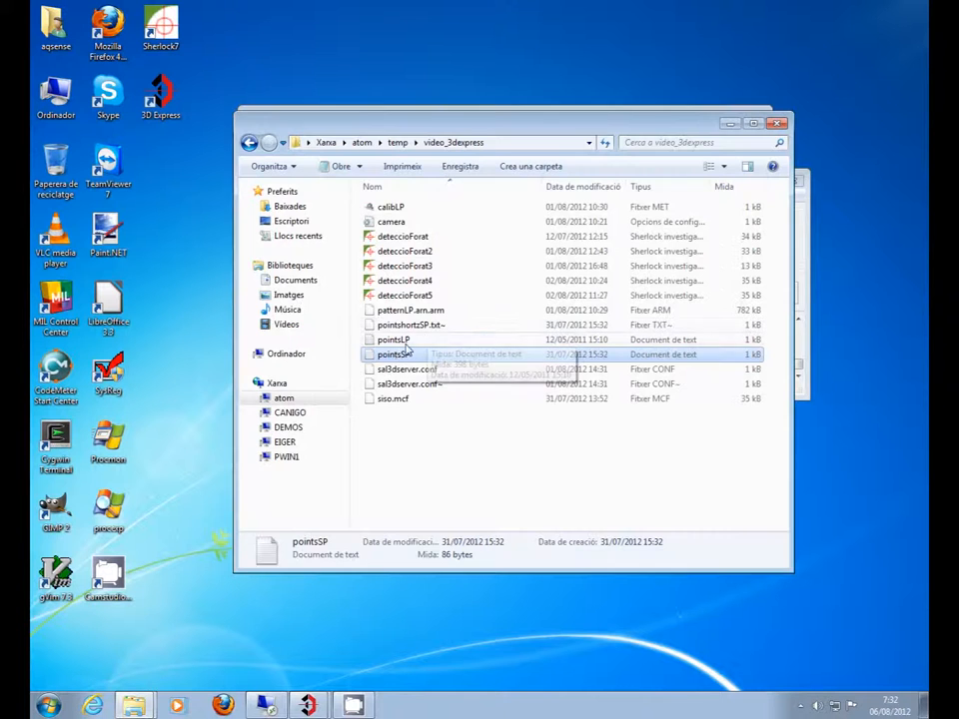
right_click(395, 358)
left_click(435, 442)
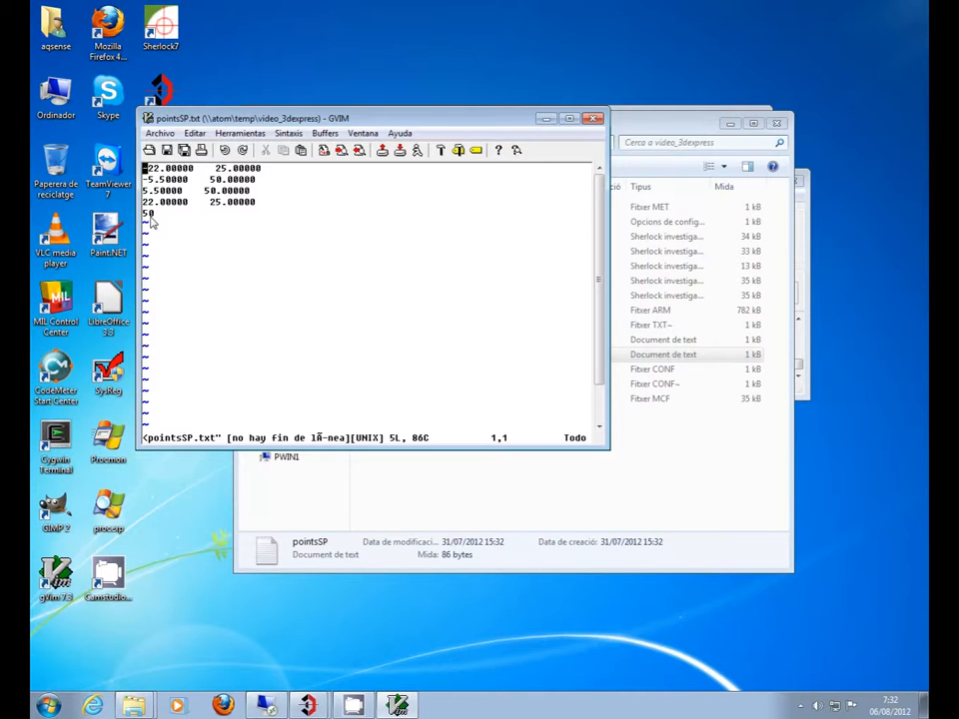
Close the text file and folder windows, and load the pattern vertices from pointsSP into the static metric configuration
left_click(595, 120)
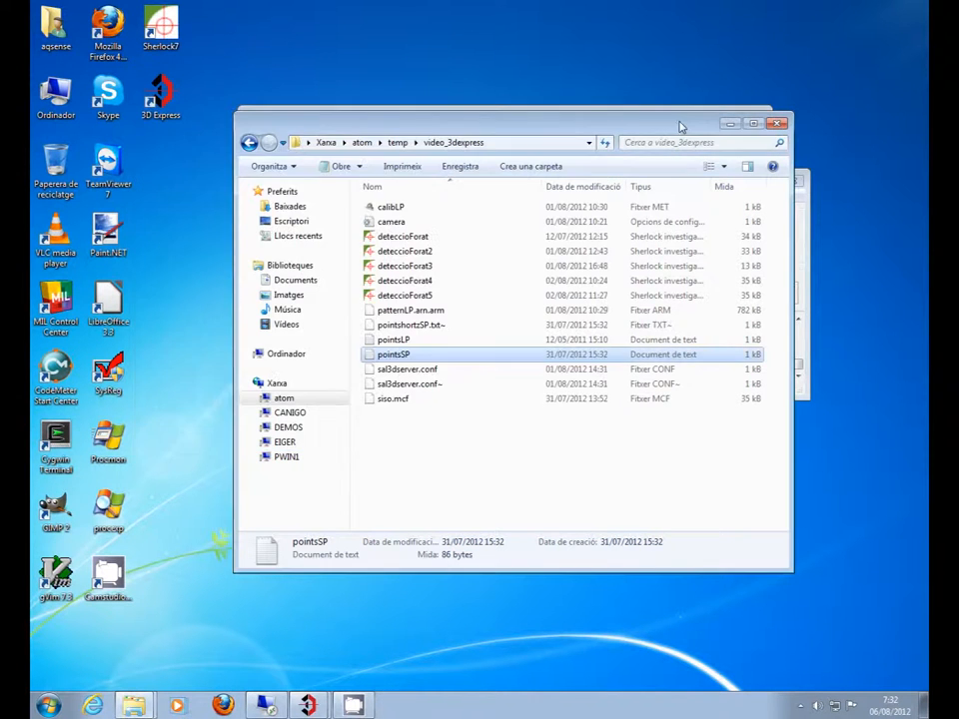
left_click(730, 125)
left_click(506, 307)
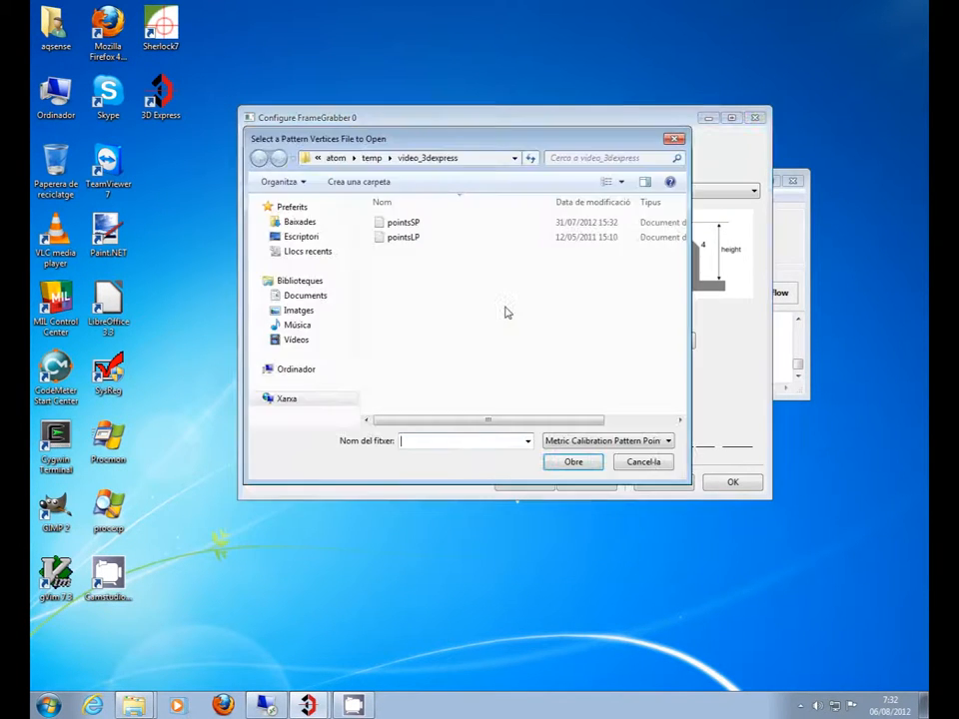
left_click(403, 221)
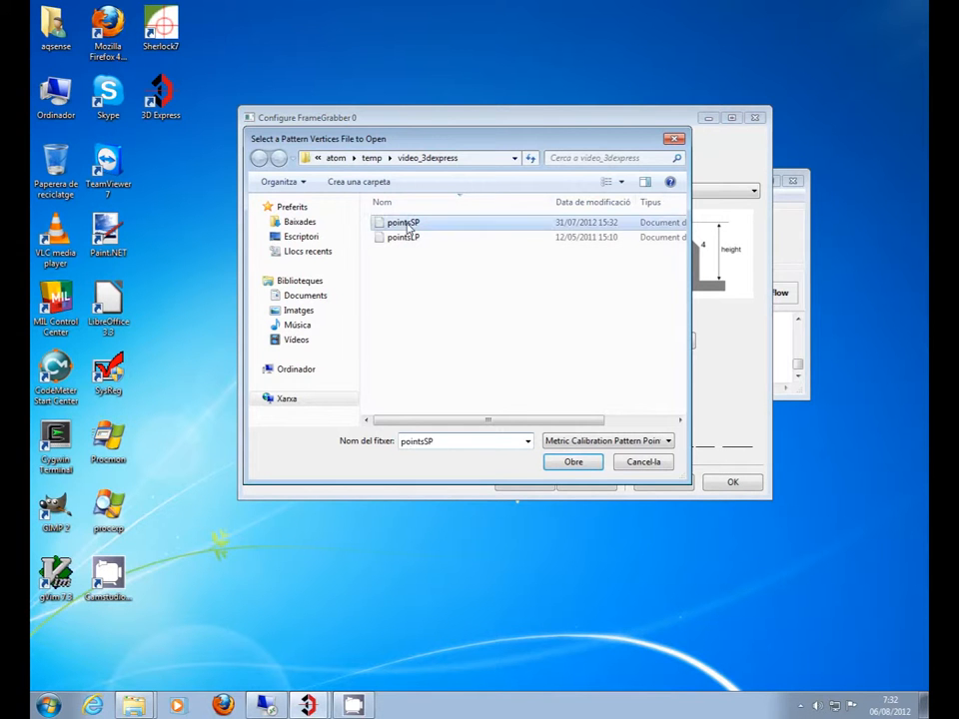
left_click(565, 466)
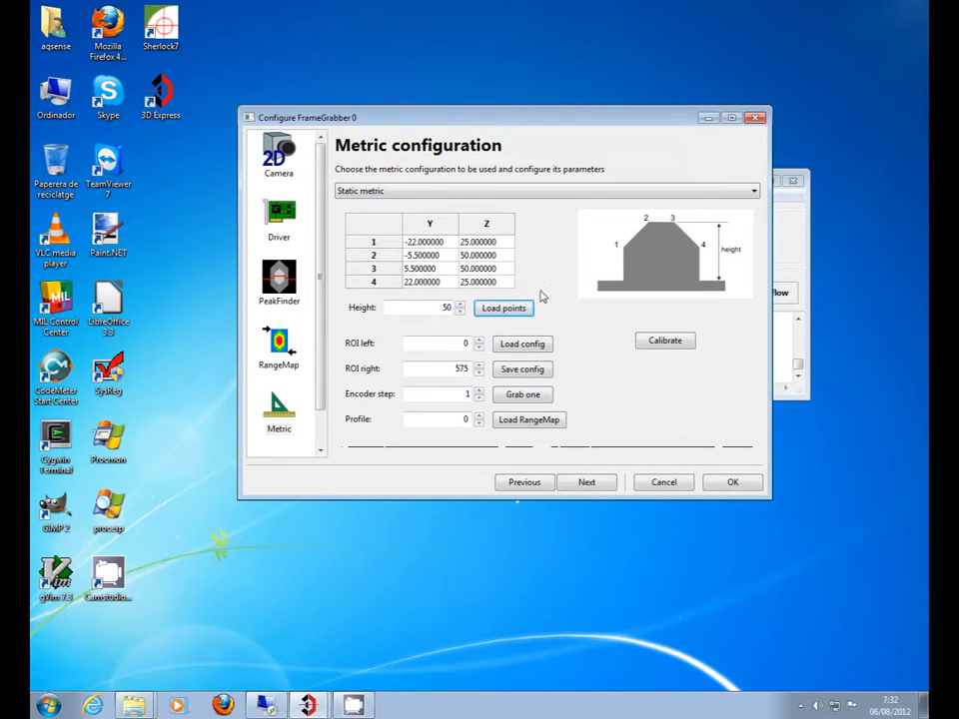
Enlarge the frame grabber configuration window to show the profile graphs and step through the captured profiles
left_click_drag(771, 505, 769, 590)
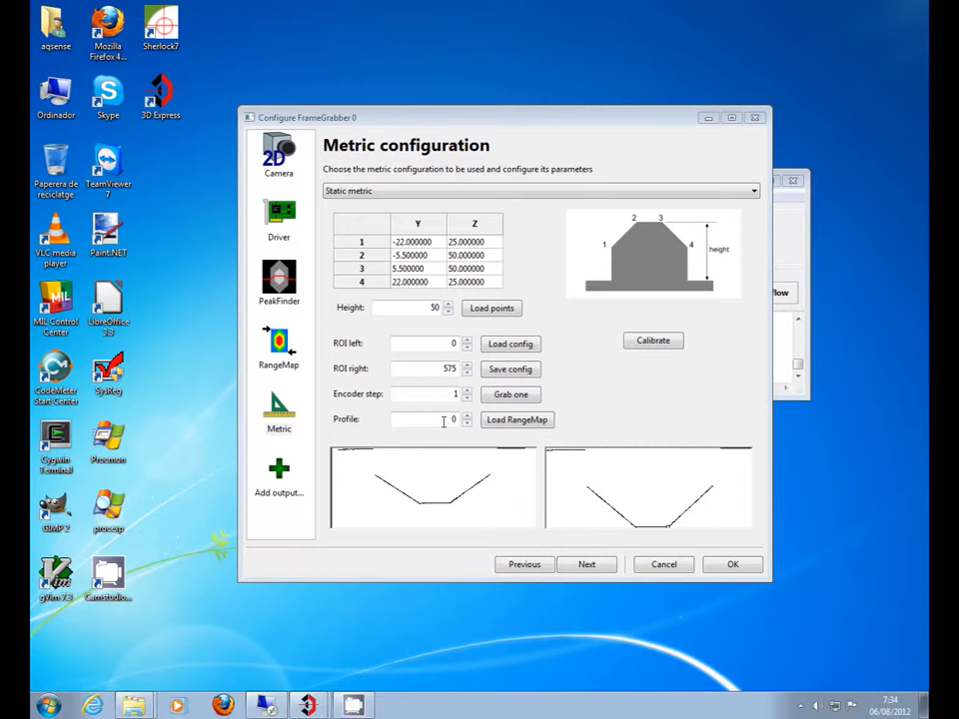
left_click(466, 415)
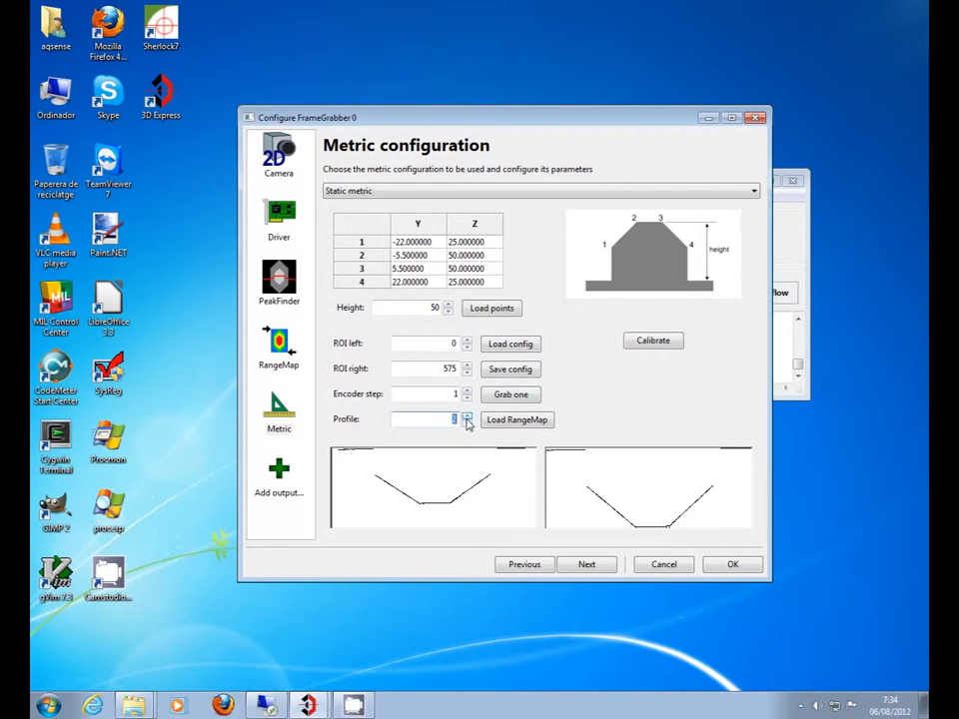
left_click(466, 423)
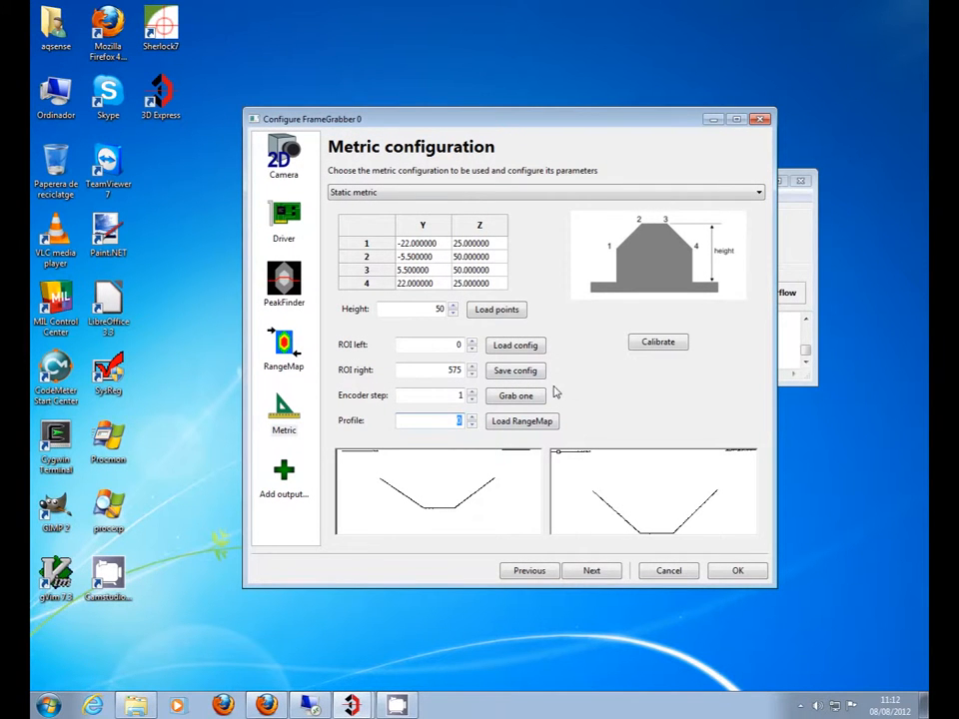
Set the encoder step to 0.2 and run the metric calibration, acknowledging its results
left_click(460, 395)
left_click_drag(465, 396, 458, 395)
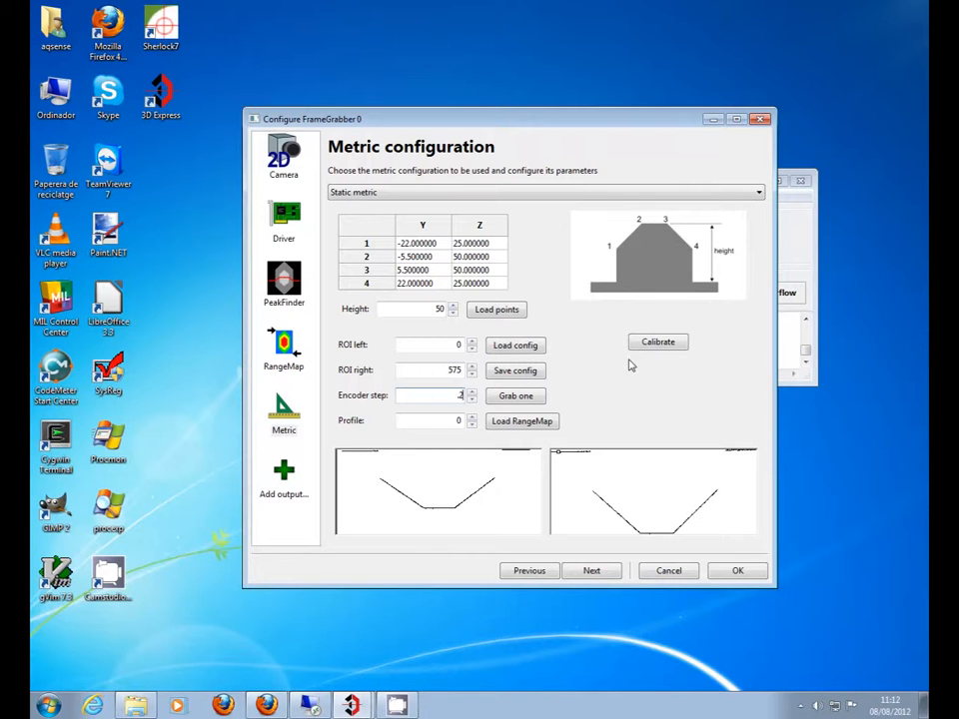
left_click(659, 347)
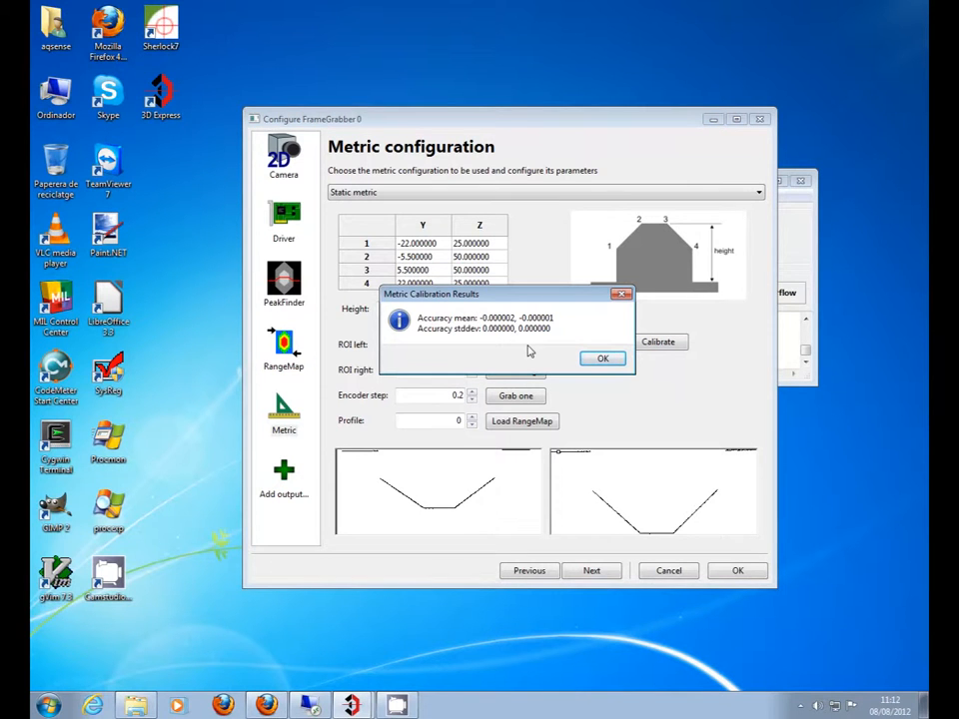
left_click(603, 358)
Add a RangeMap output with no frame settings to the camera input and accept the frame grabber configuration
mouse_move(593, 492)
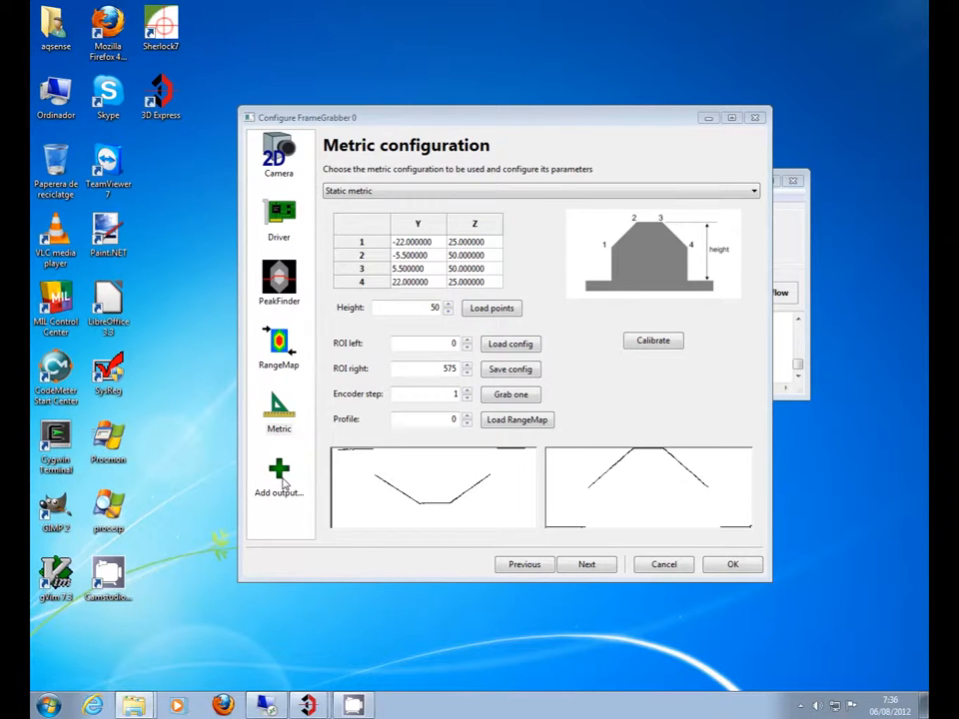
left_click(280, 477)
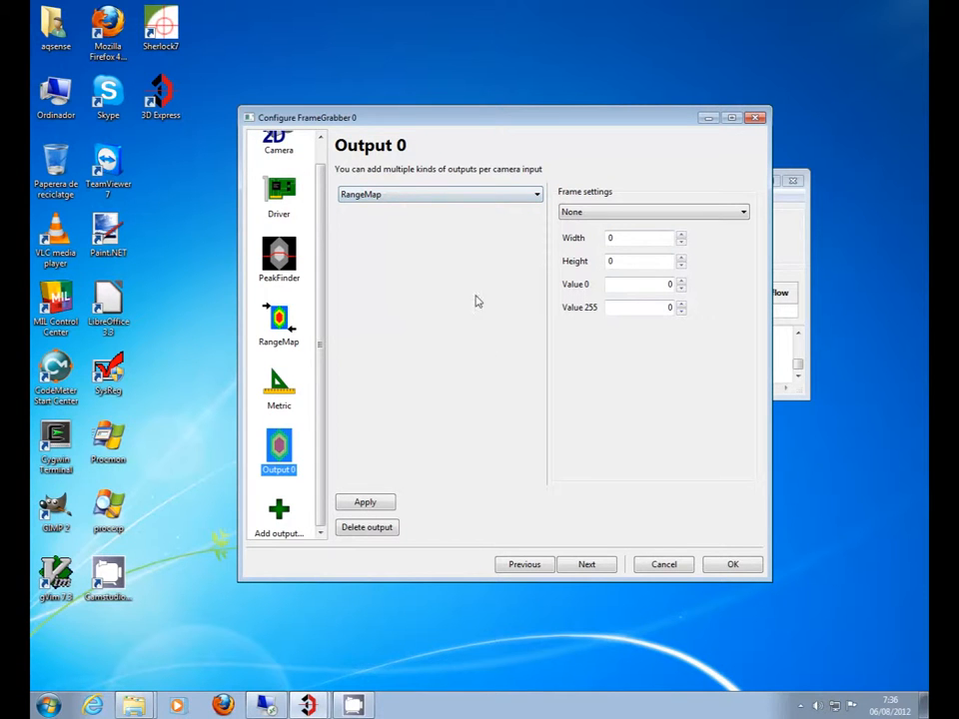
left_click(734, 565)
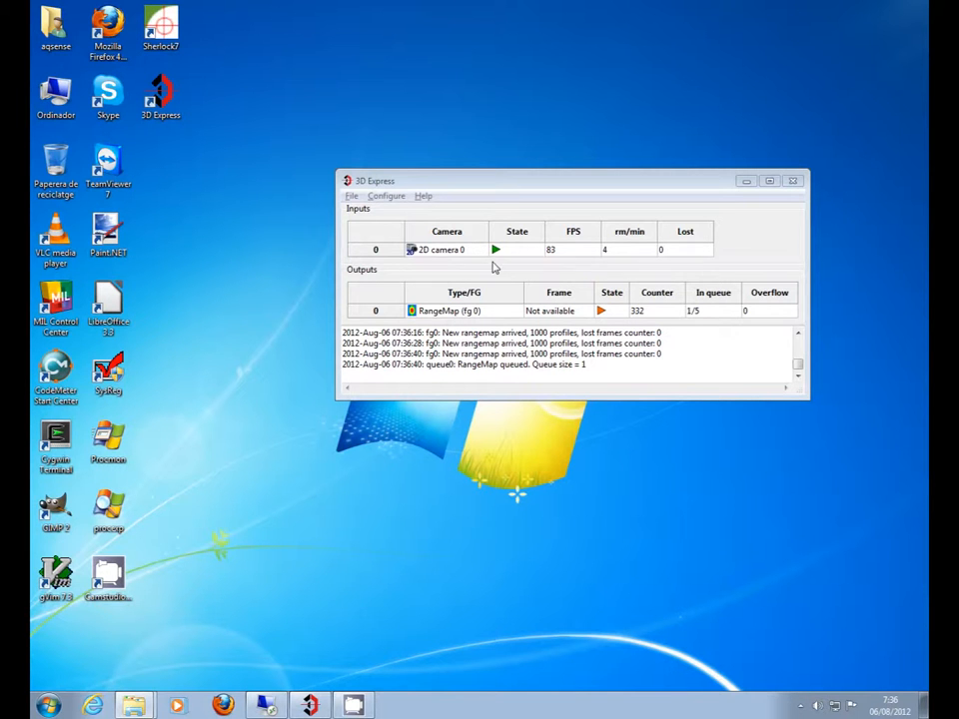
Open the live view of the RangeMap output and enlarge it to inspect the acquired surface
double_click(464, 311)
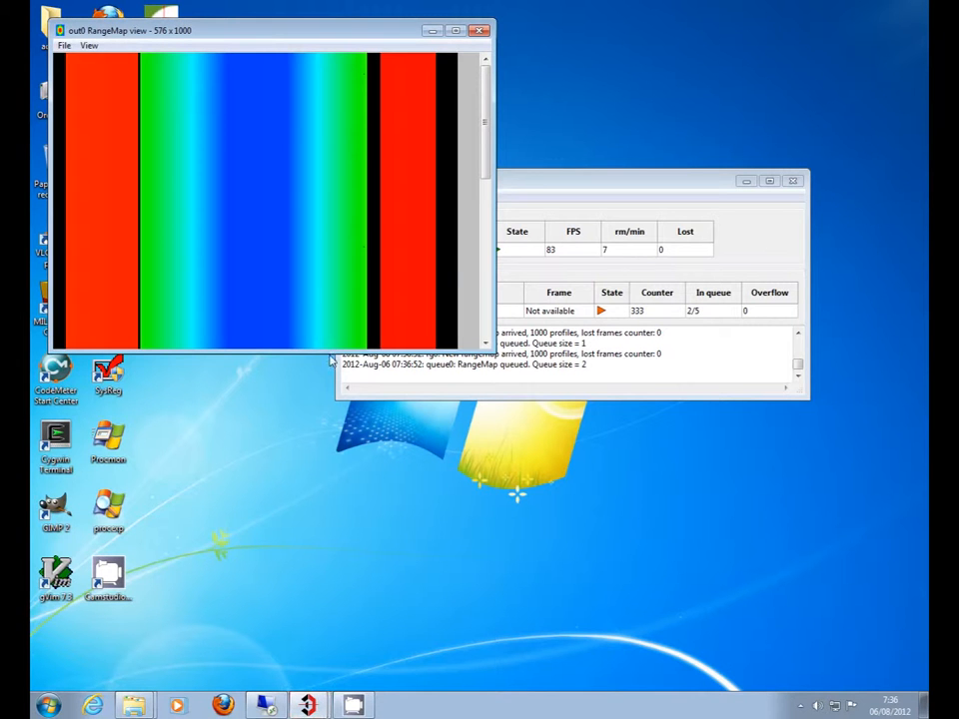
left_click_drag(324, 351, 303, 449)
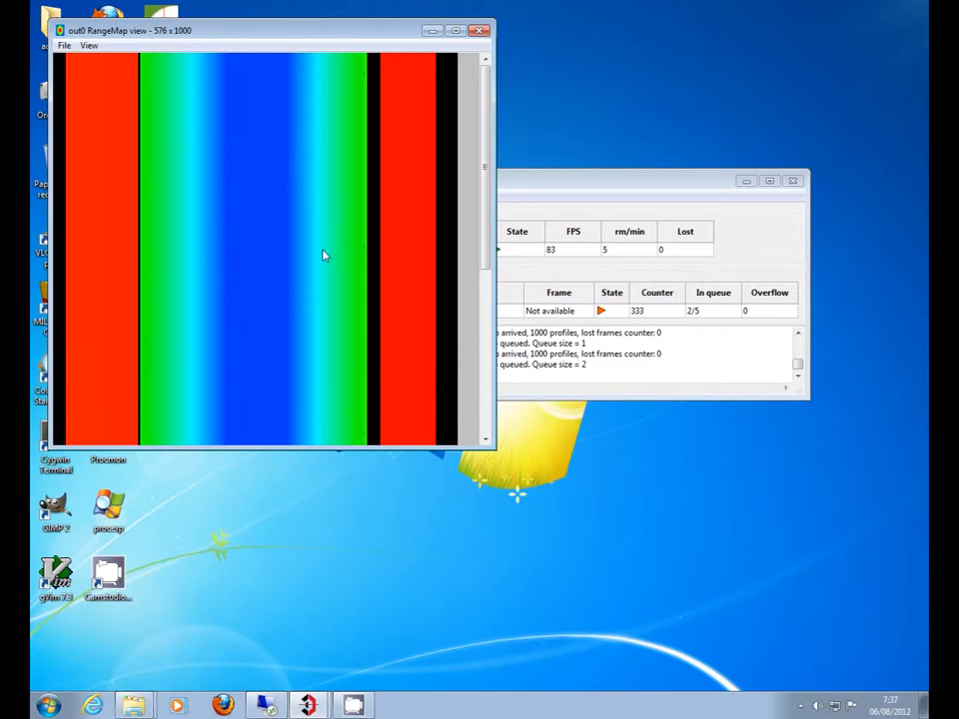
mouse_move(486, 124)
left_mouse_down()
mouse_move(488, 283)
mouse_move(480, 253)
mouse_move(493, 113)
left_mouse_up()
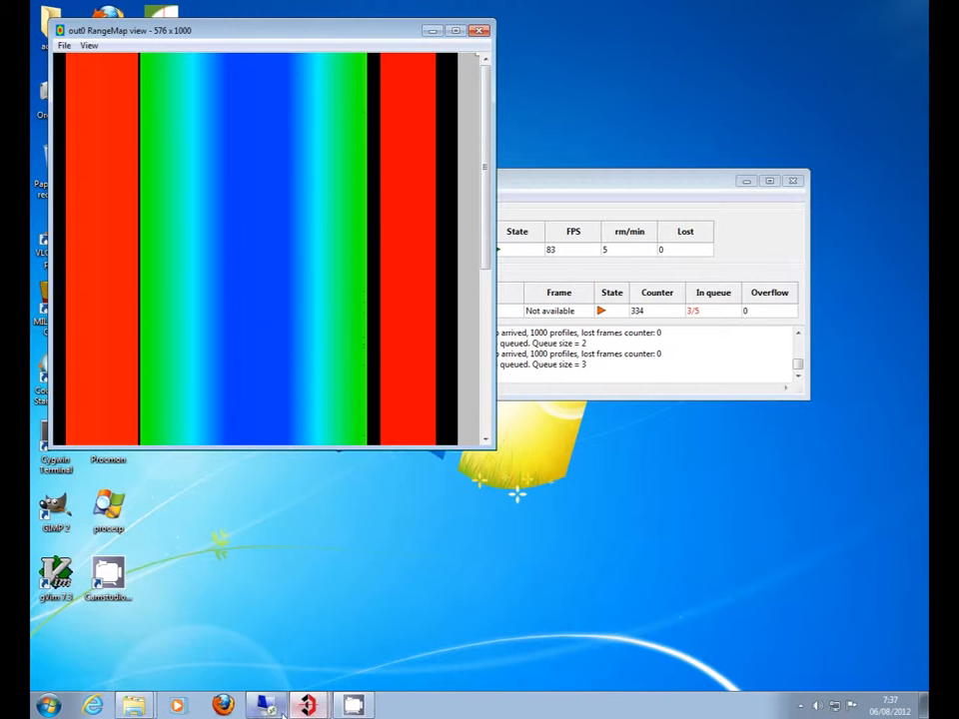
Switch to the captura remote desktop and run the Rexroth axis along the path from 75 to 125, checking the resulting RangeMap
mouse_move(268, 709)
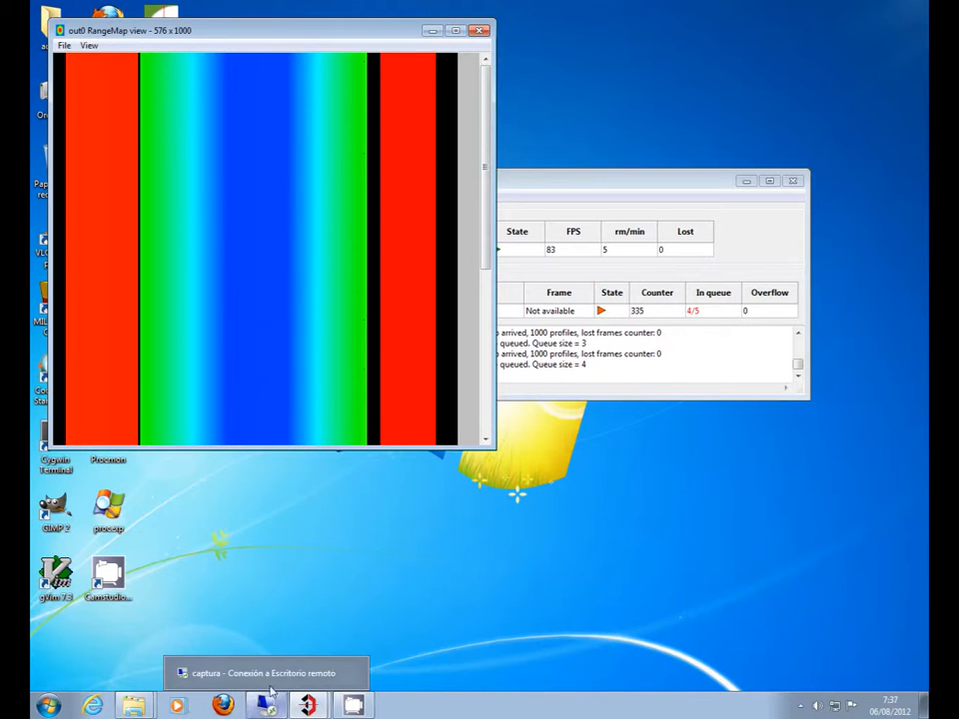
left_click(268, 707)
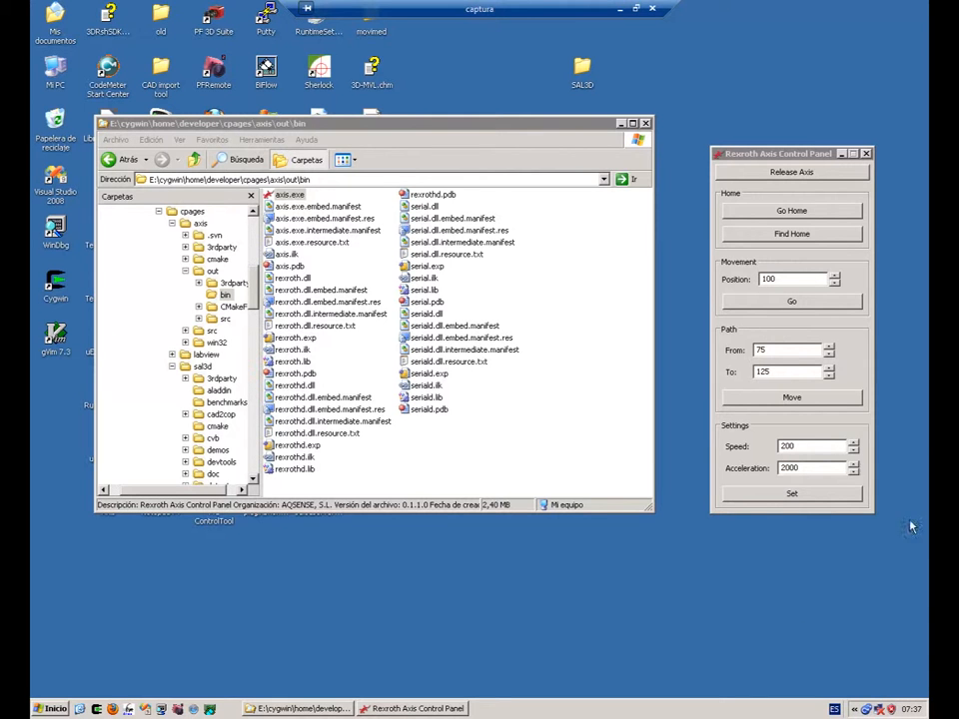
left_click(809, 398)
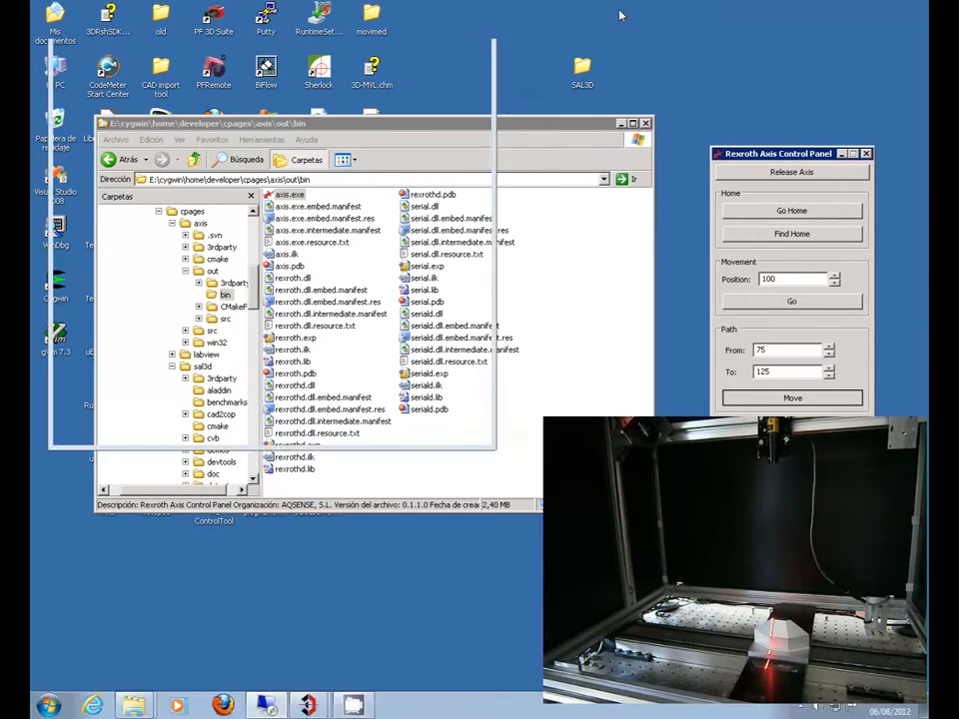
left_click(620, 10)
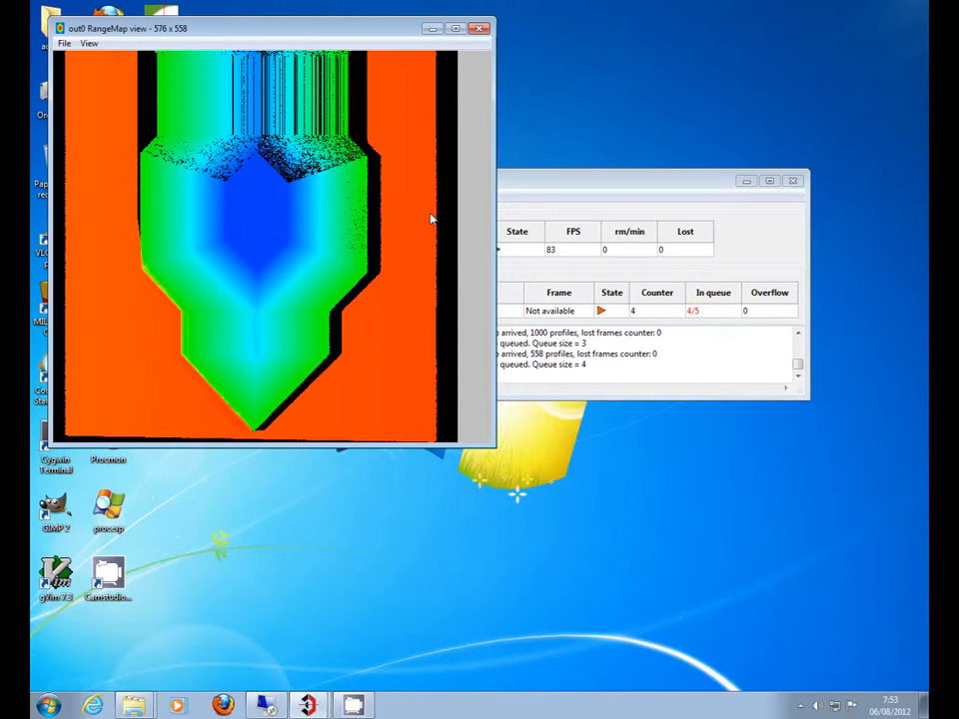
left_click(264, 706)
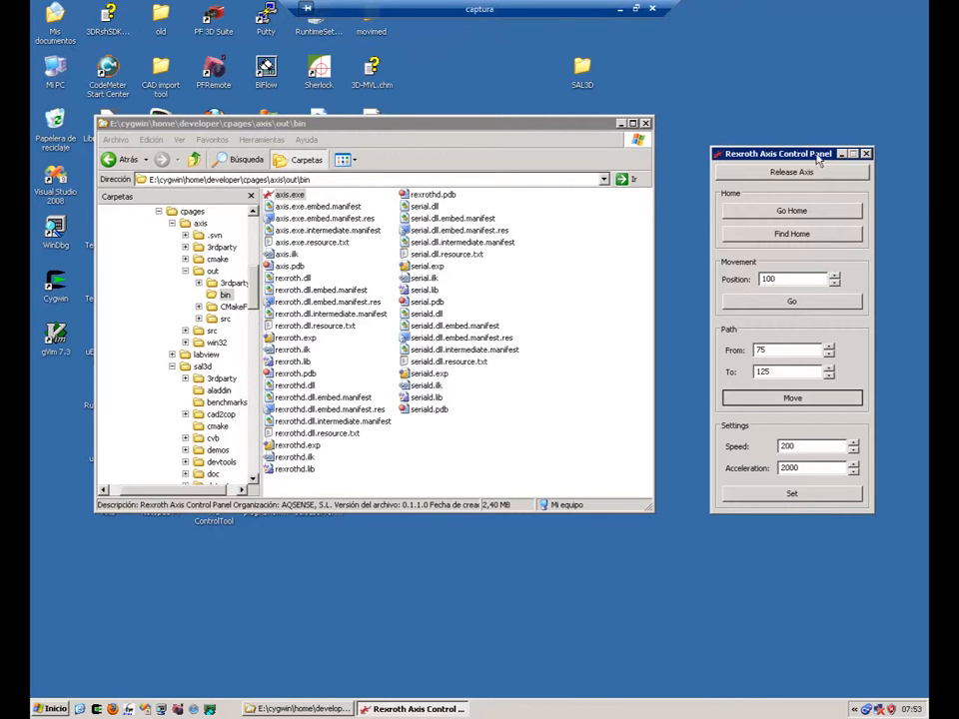
Return to 3D Express from the remote desktop and open the input frame view of 2D camera 0
left_click(621, 9)
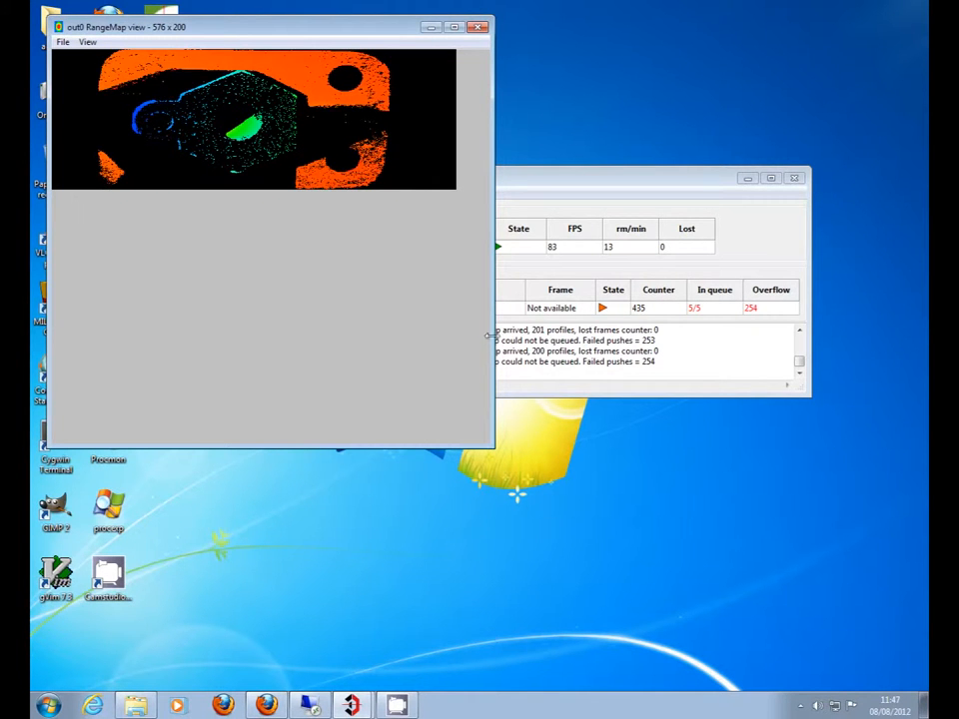
left_click(524, 178)
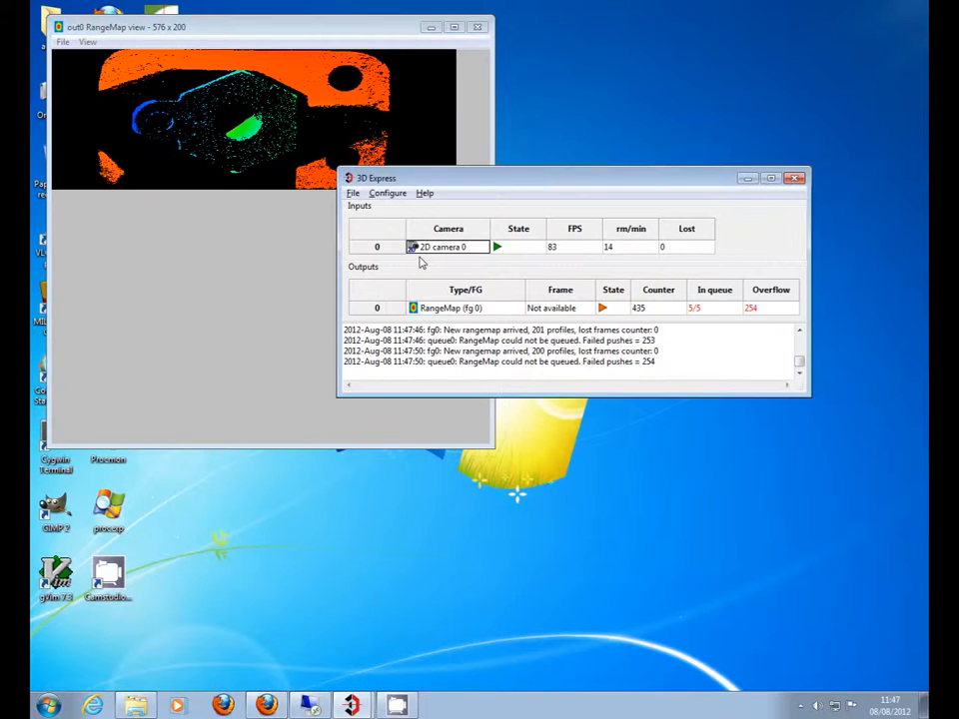
double_click(440, 246)
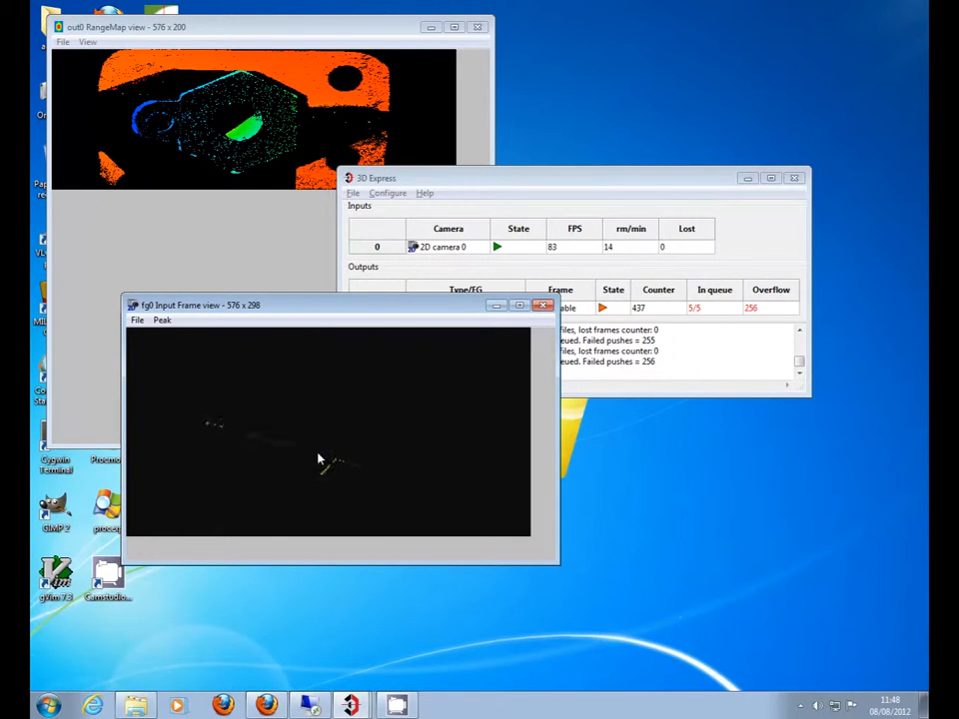
Launch PFRemote from the Photonfocus programs and open the camera on Silicon Software port siso_me4_0, 0
left_click(48, 705)
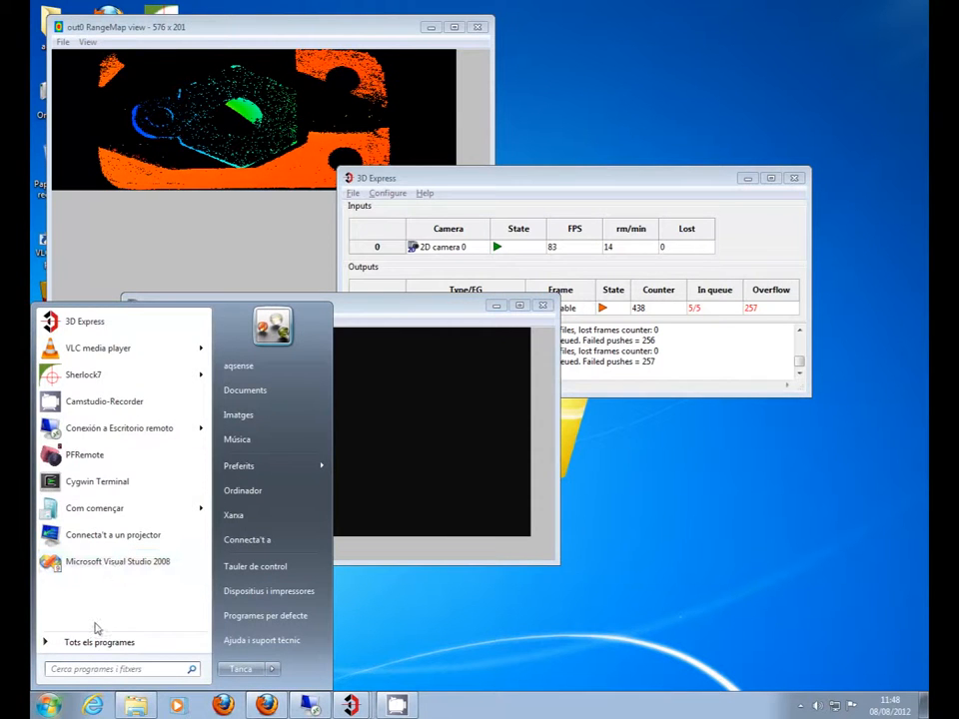
left_click(70, 641)
left_click(83, 357)
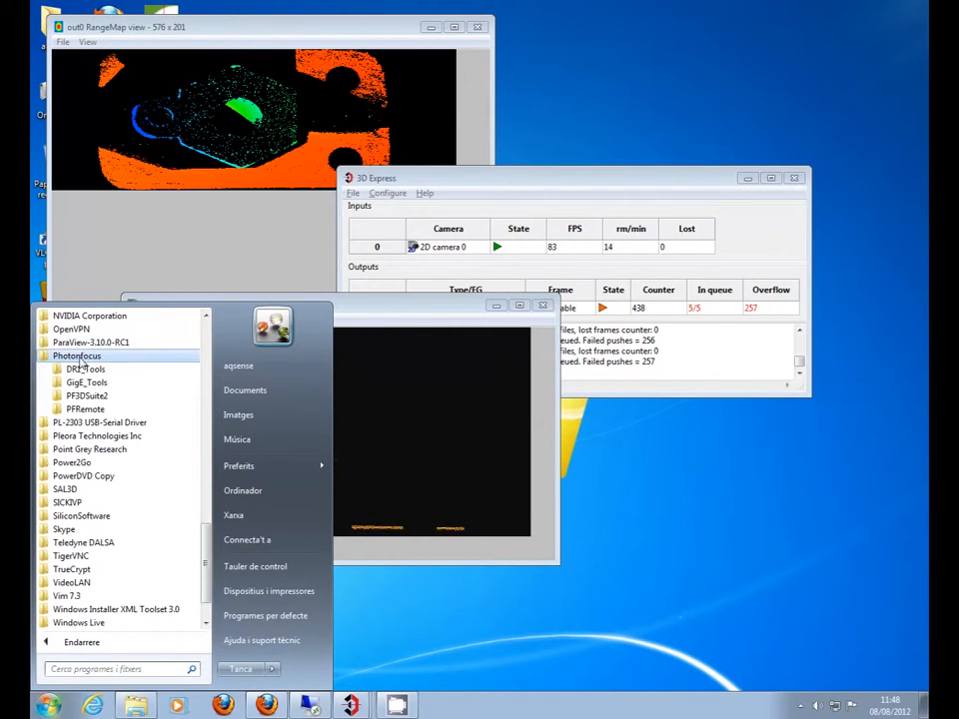
left_click(86, 408)
left_click(97, 430)
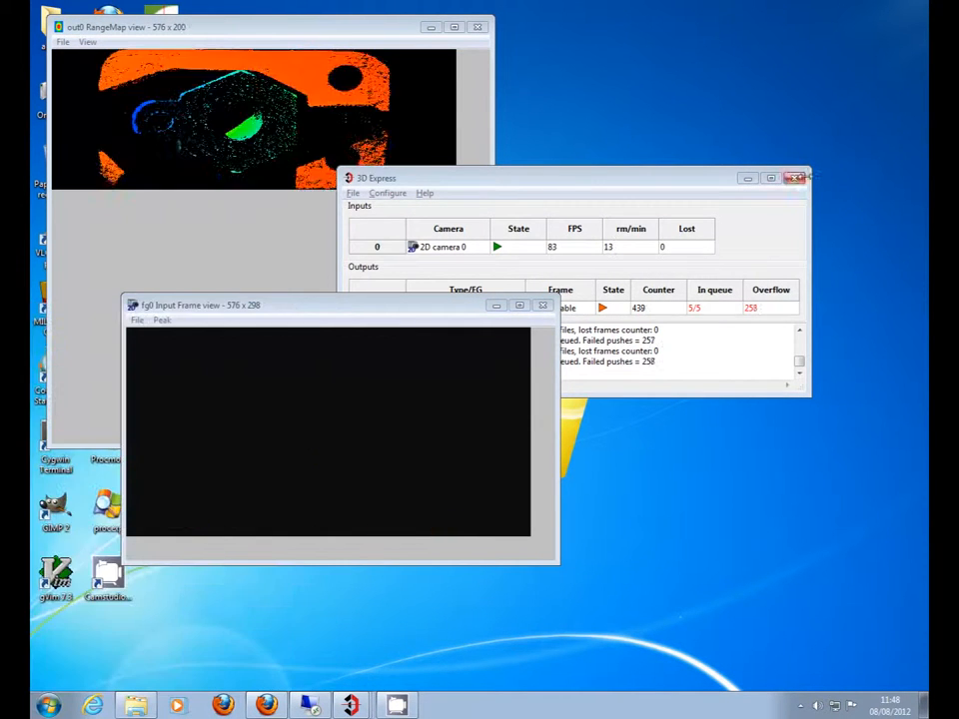
double_click(747, 71)
left_click(741, 83)
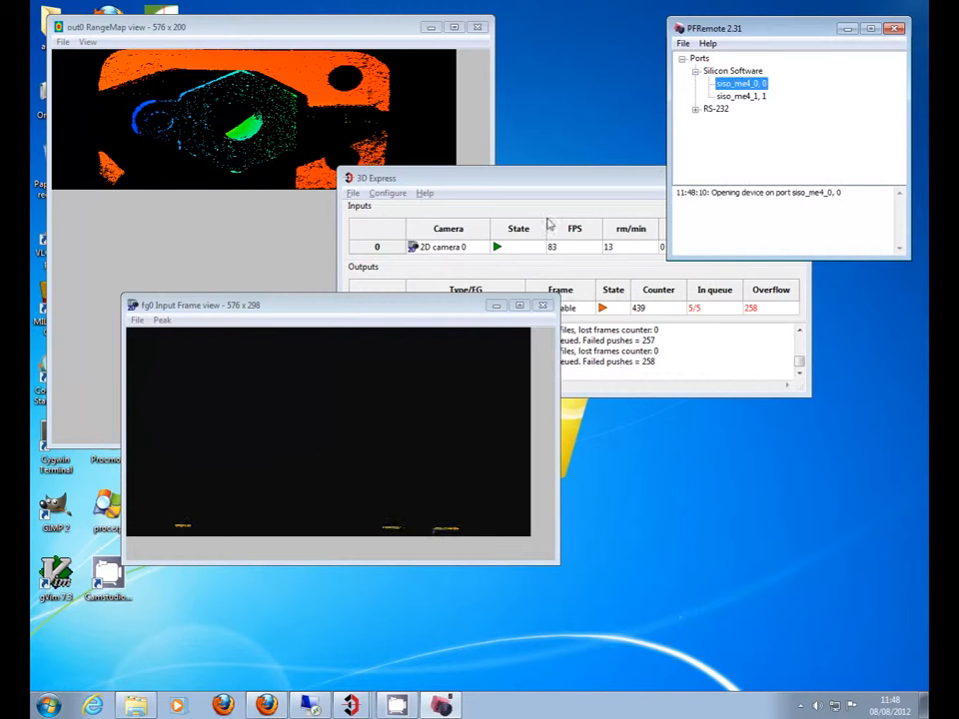
left_click(482, 408)
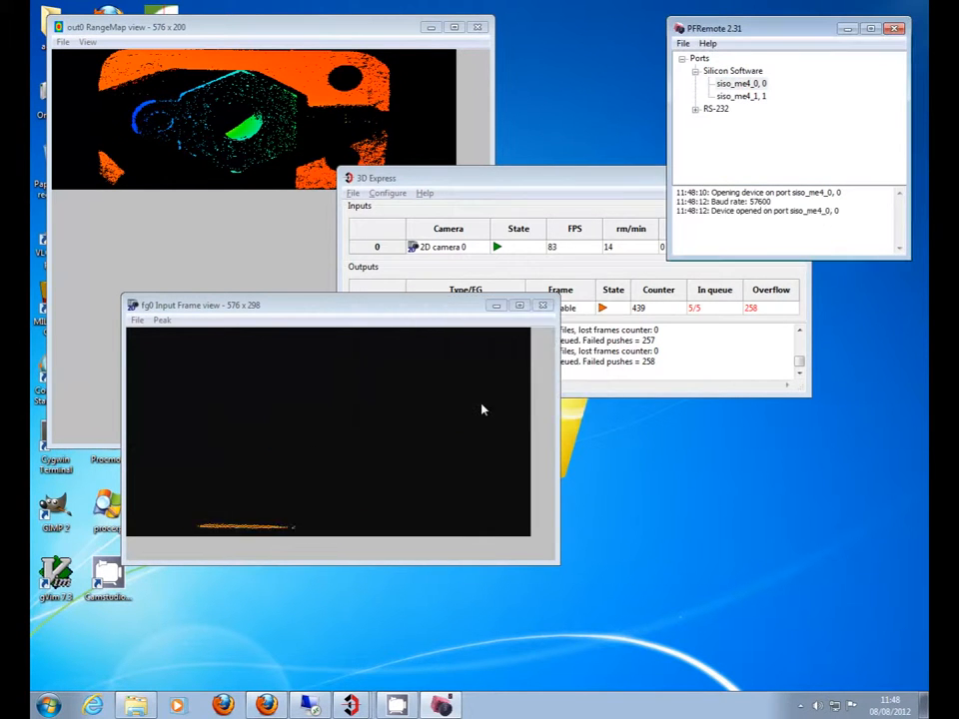
Set the camera's exposure time to 10 ms, check the laser line in the frame view, and close the camera settings
double_click(461, 261)
type("10")
key("Return")
left_click_drag(384, 196, 714, 317)
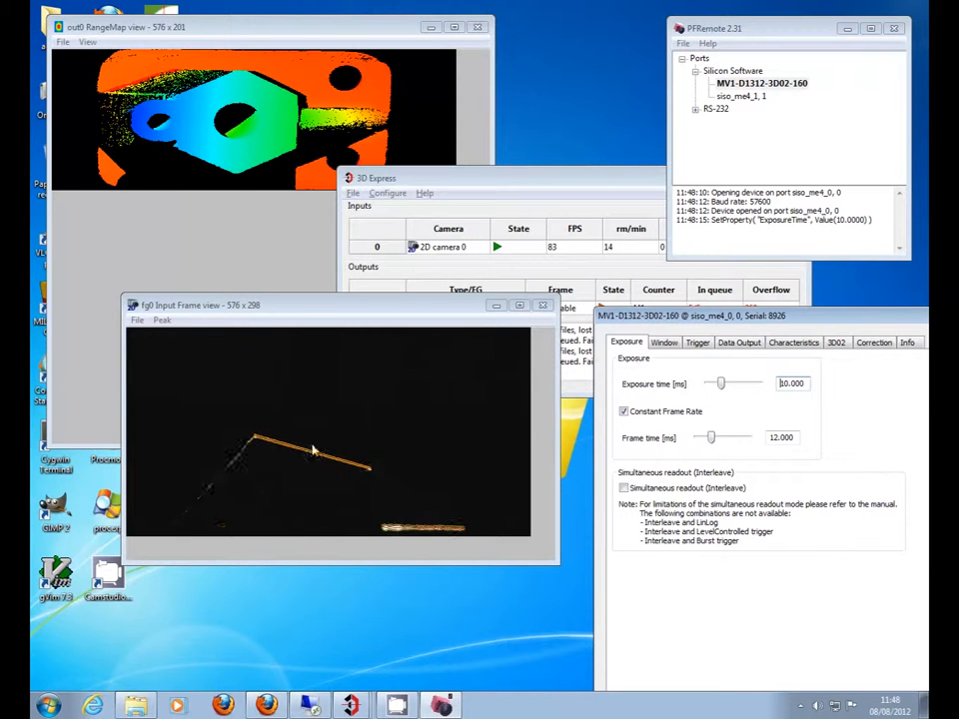
left_click_drag(636, 317, 262, 258)
left_click(852, 258)
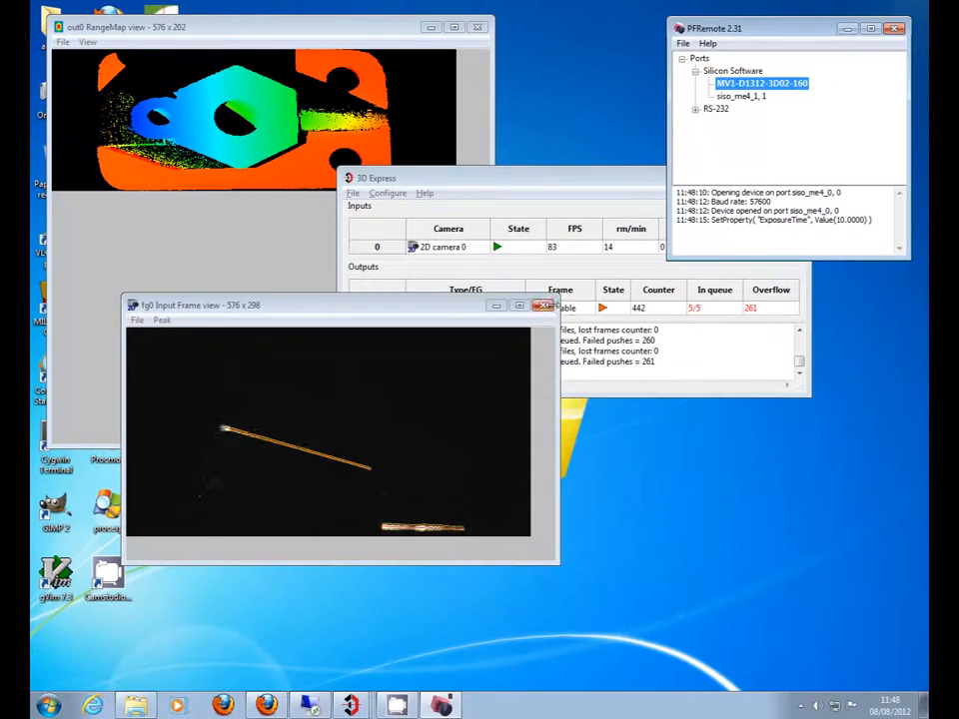
Close the input frame and RangeMap views and minimize PFRemote
left_click(544, 304)
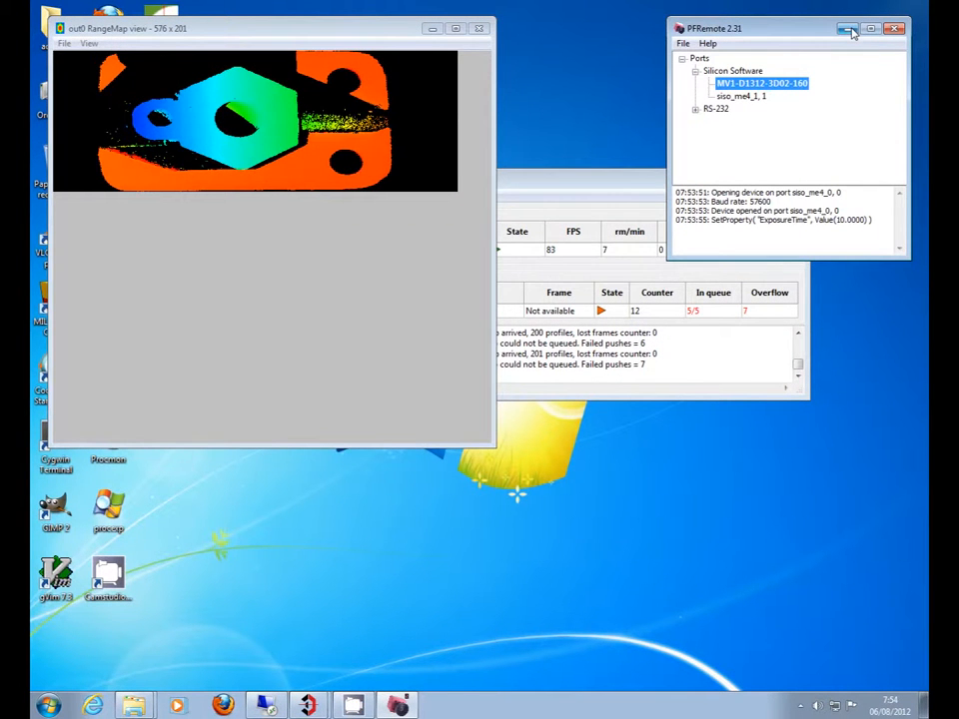
left_click(851, 32)
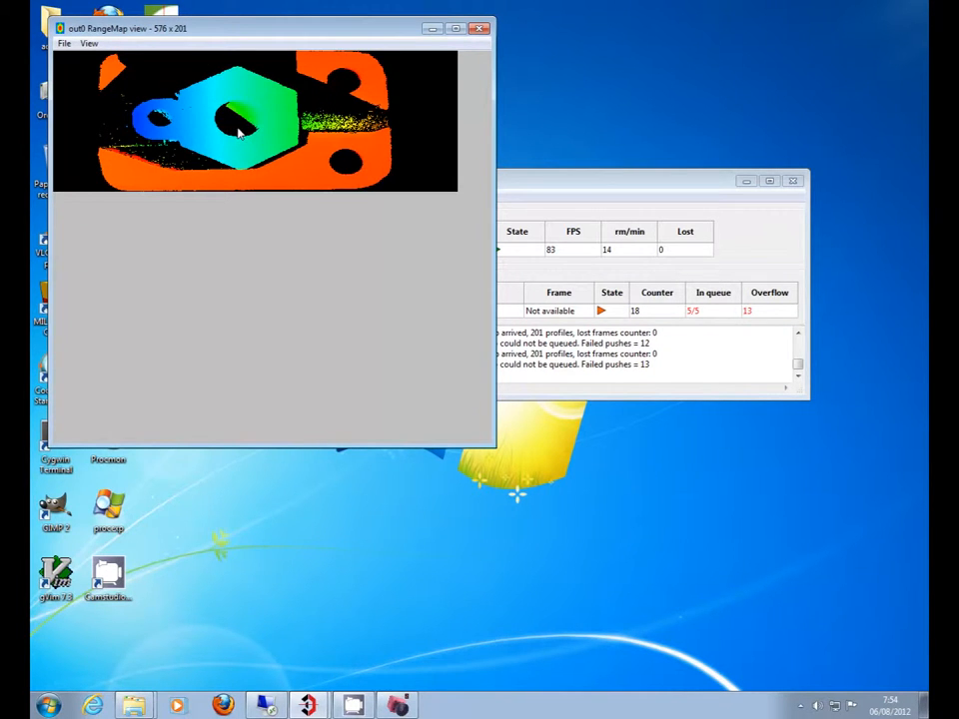
left_click(479, 29)
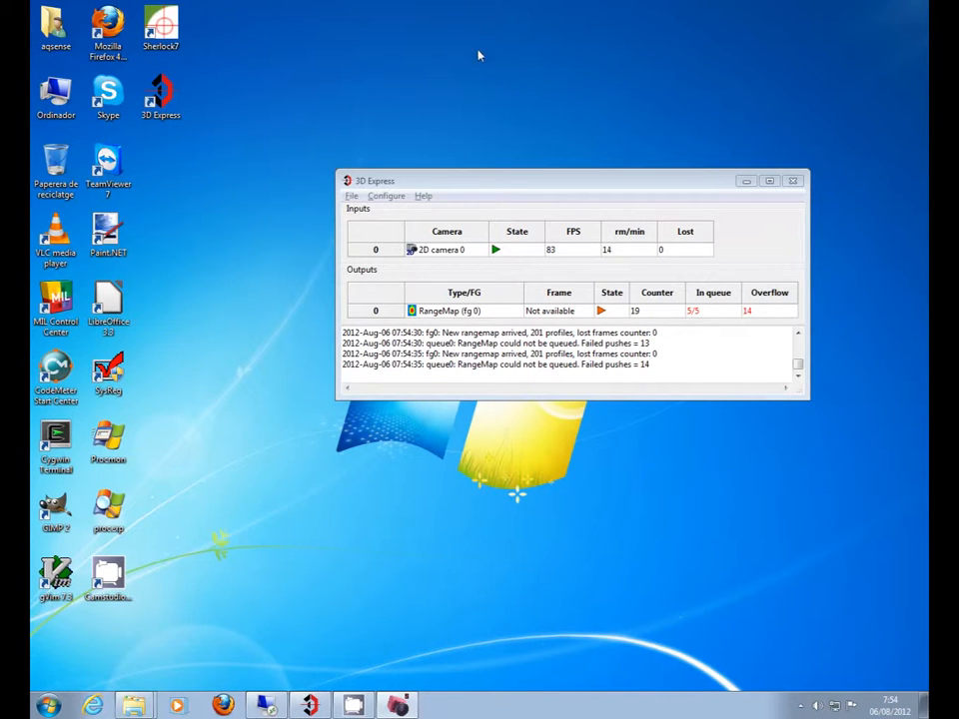
Stop 2D camera 0 and change the type of output 0 from RangeMap to ZMap Plane-Aligned
left_click(498, 250)
left_click(386, 196)
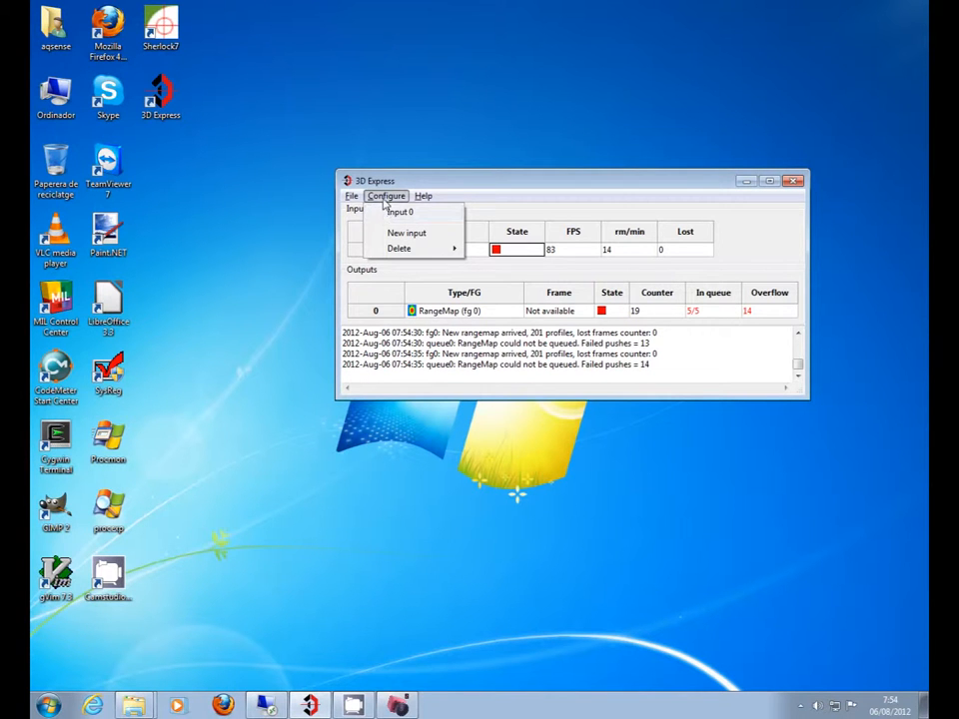
left_click(382, 213)
right_click(461, 317)
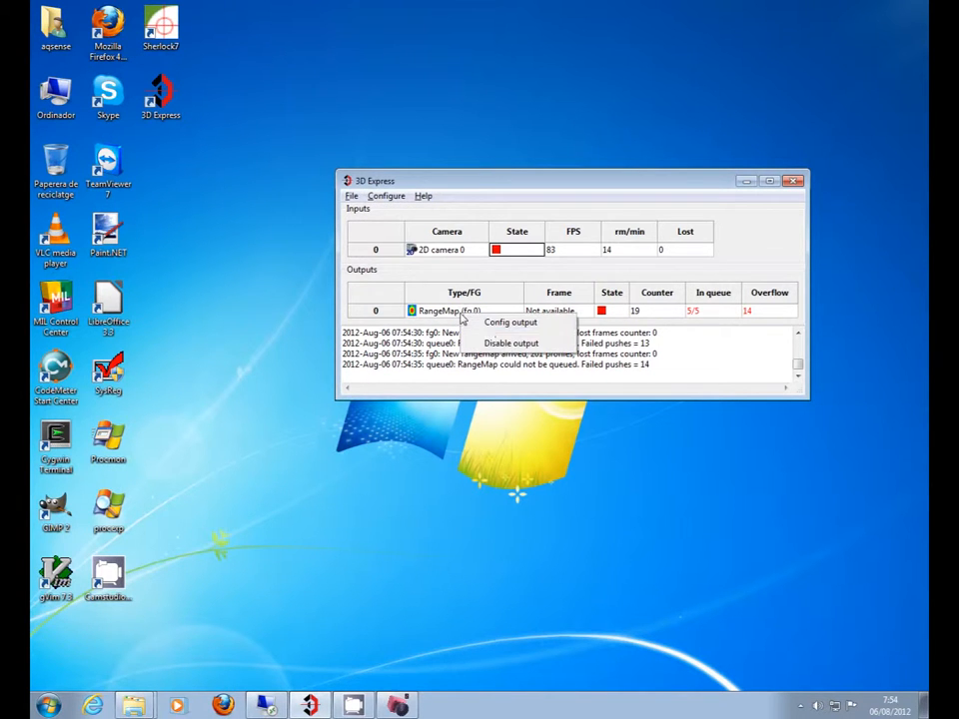
left_click(489, 322)
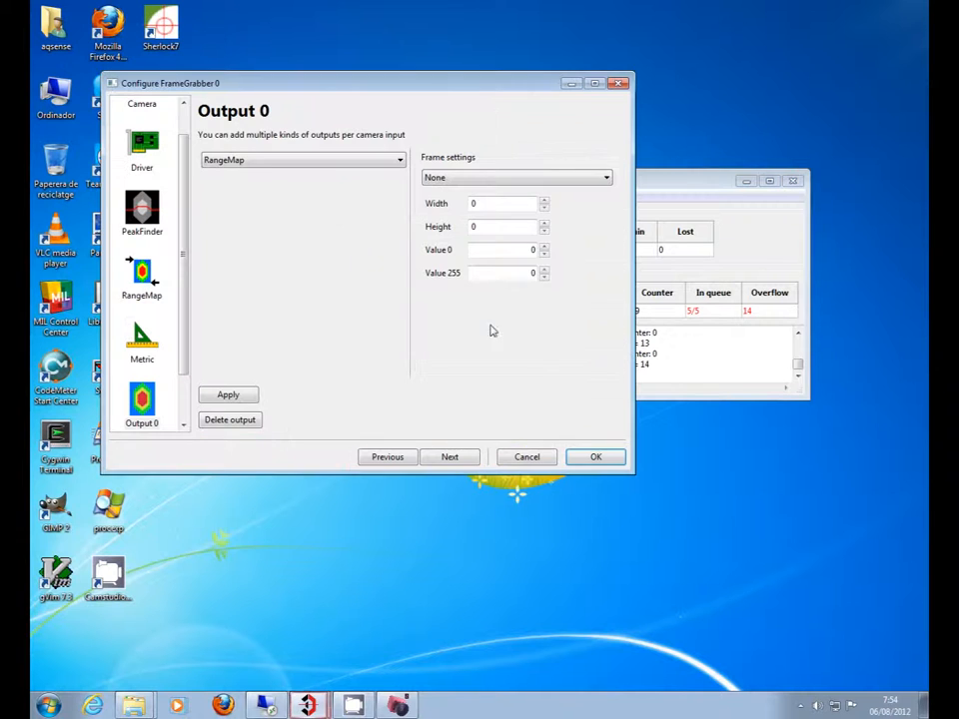
left_click(267, 162)
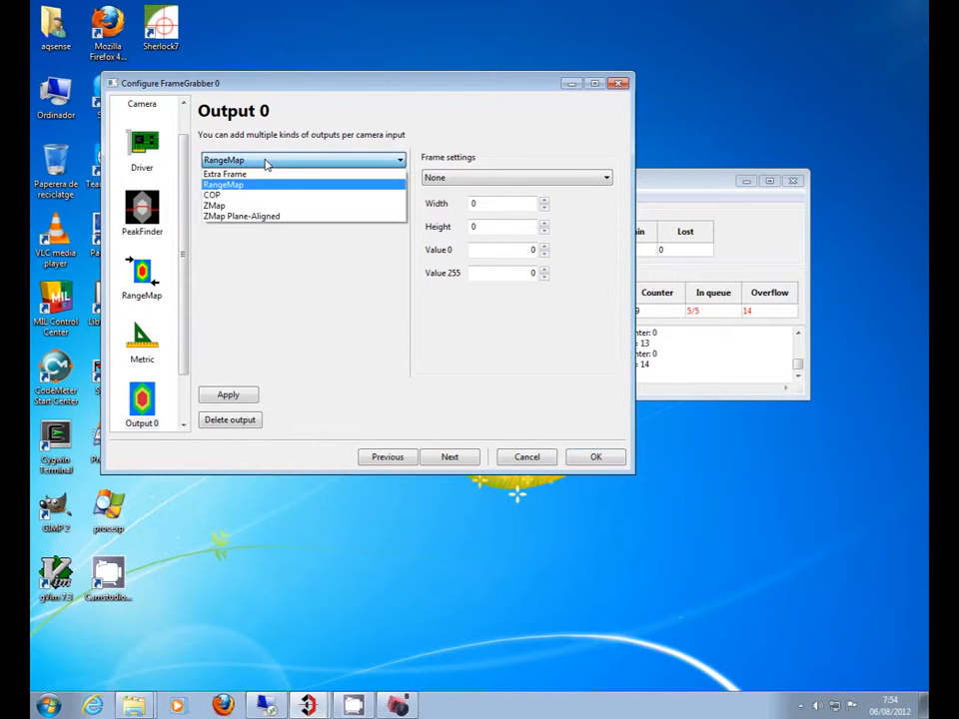
left_click(255, 220)
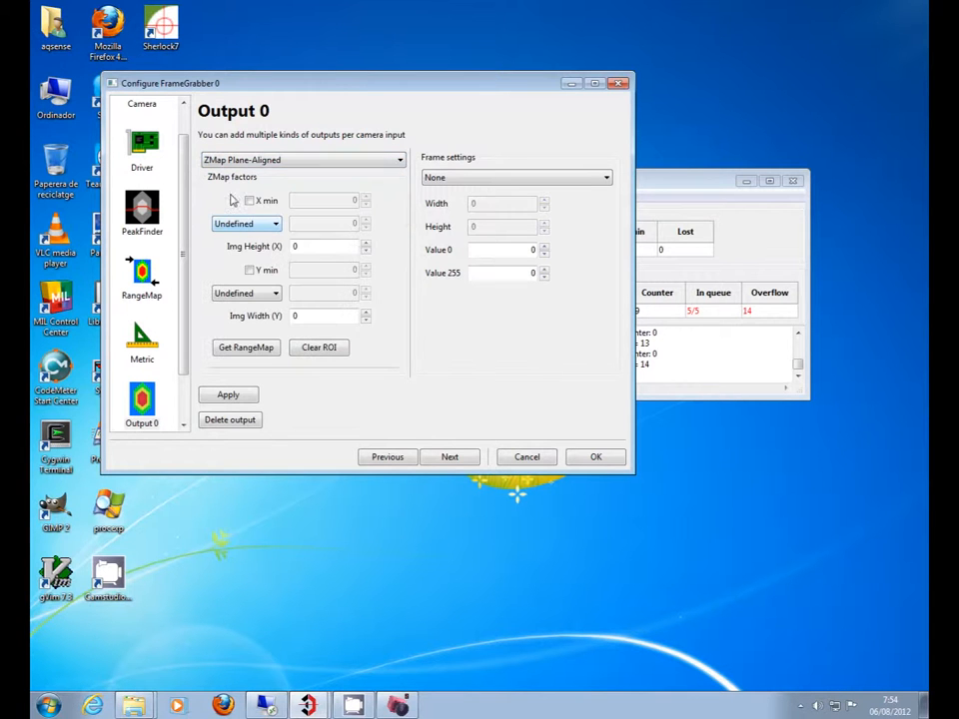
Load a range map into the output settings and mark a small rectangular ROI on the hexagonal part between its two holes
left_click_drag(635, 476, 635, 618)
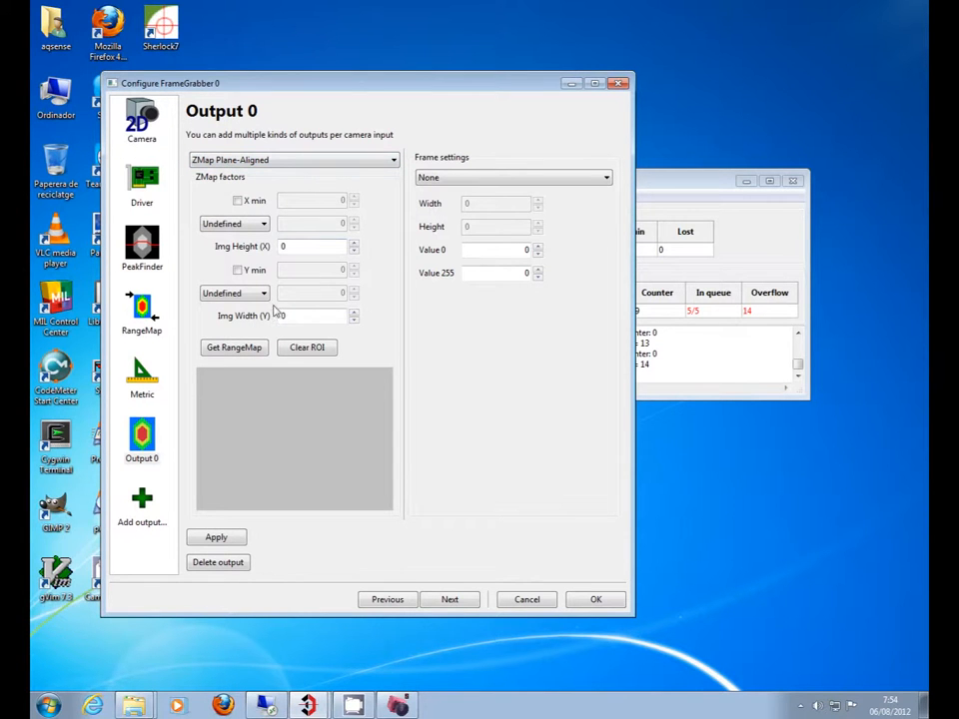
left_click(236, 348)
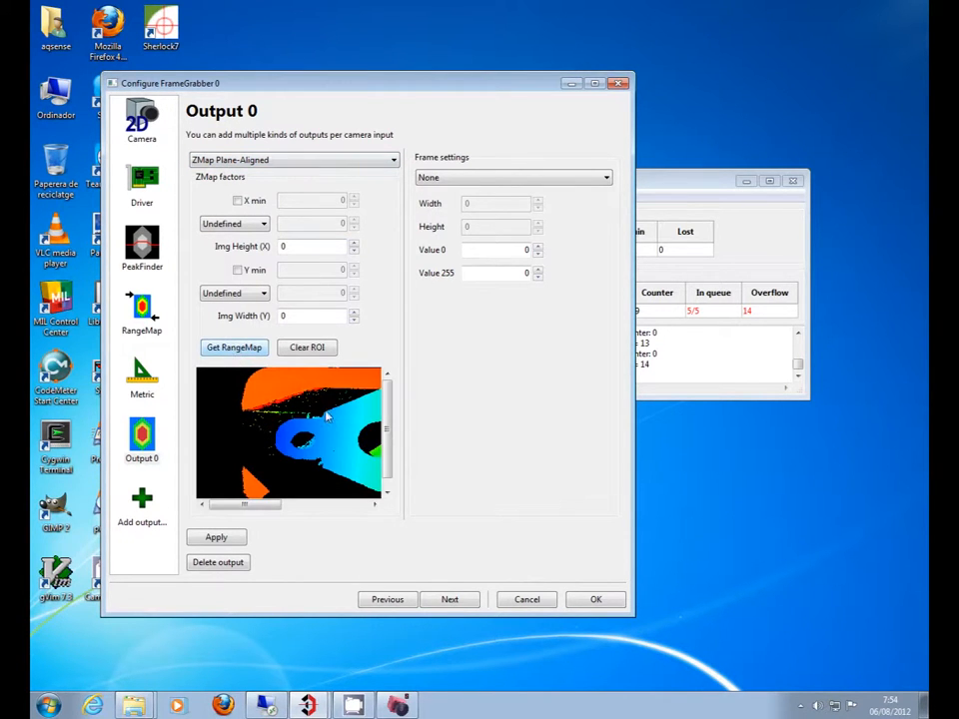
scroll(303, 438, "down", 3)
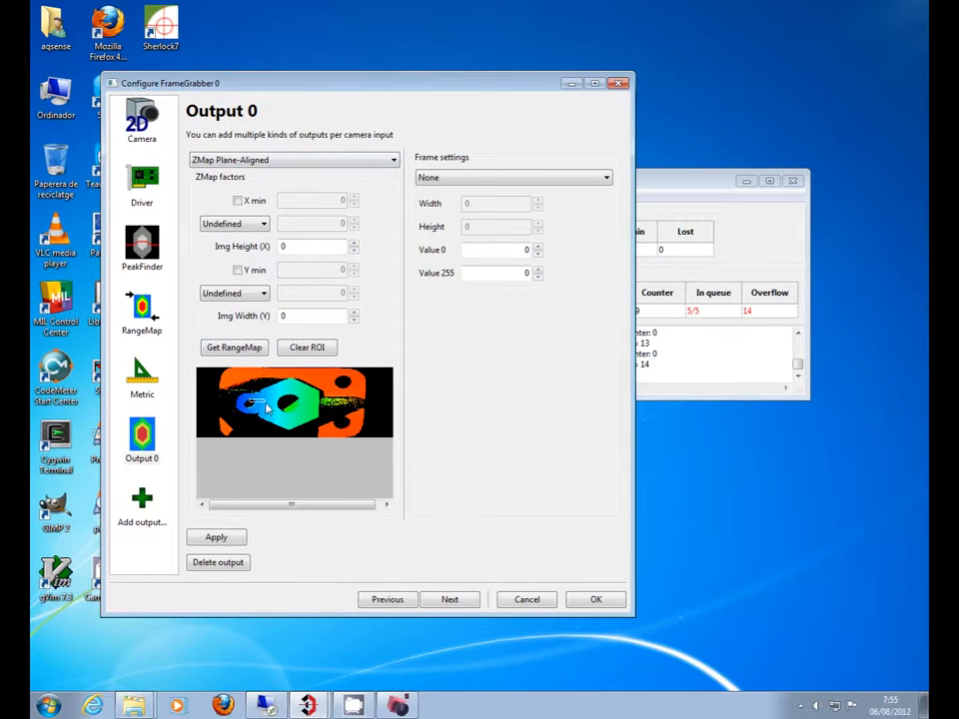
left_click_drag(272, 427, 309, 419)
left_click_drag(280, 380, 318, 414)
left_click_drag(257, 396, 274, 411)
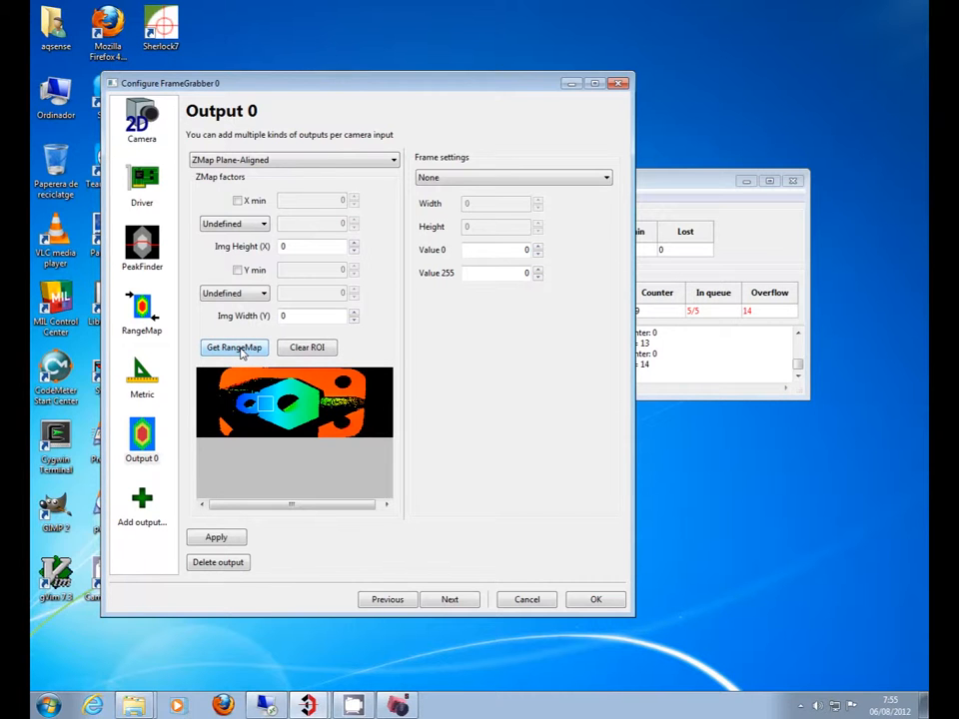
Restart 2D camera 0, fetch several new range maps to check the ROI placement, and accept the output configuration
left_click(685, 181)
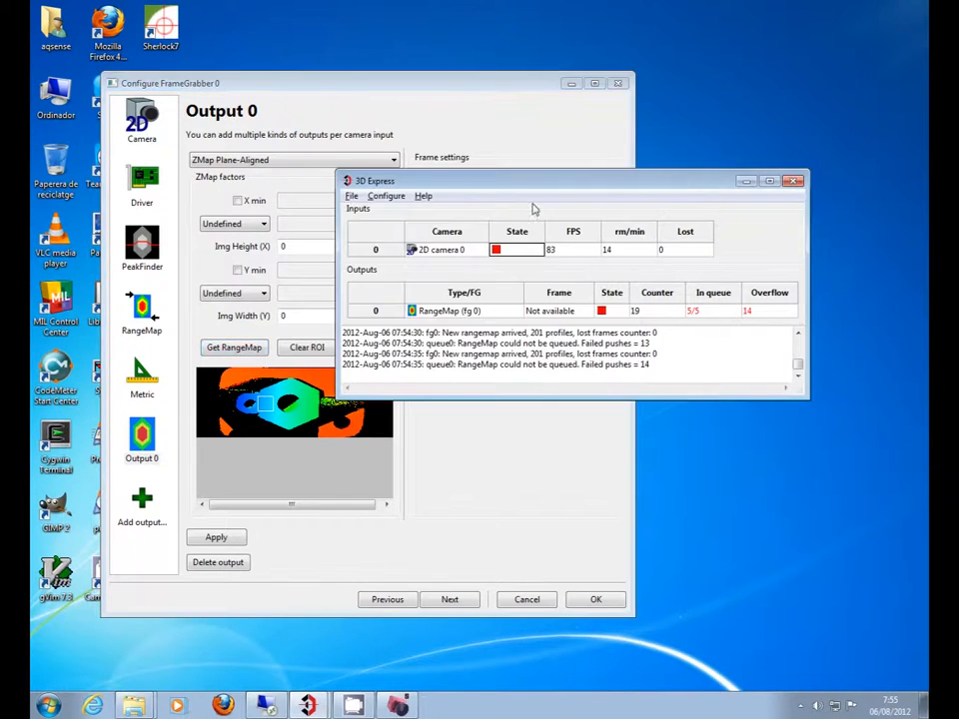
left_click(504, 248)
left_click(299, 88)
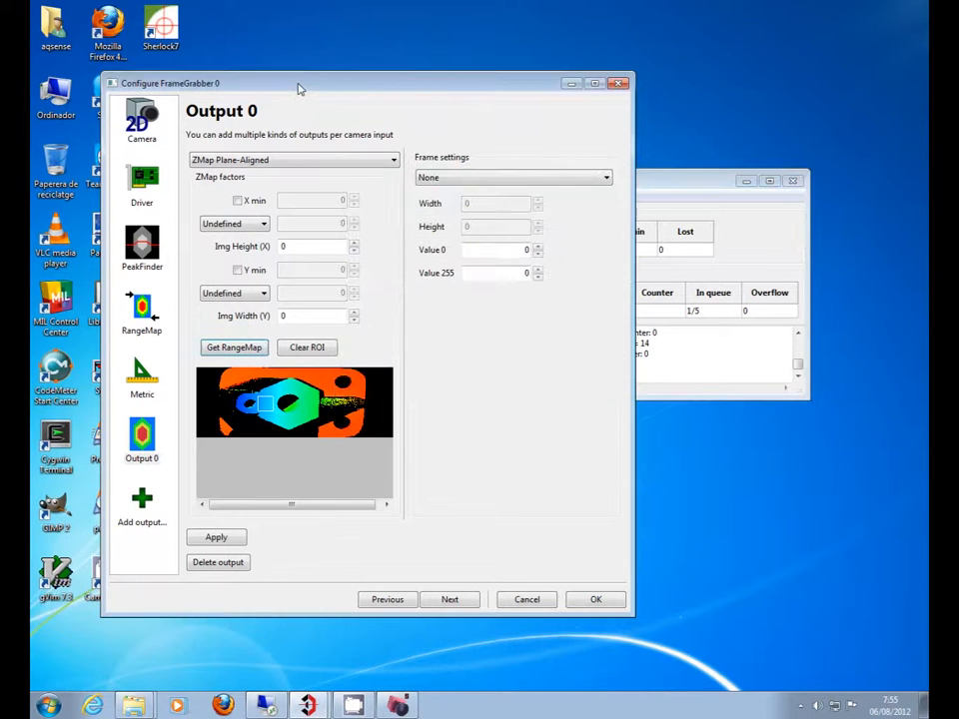
left_click(228, 353)
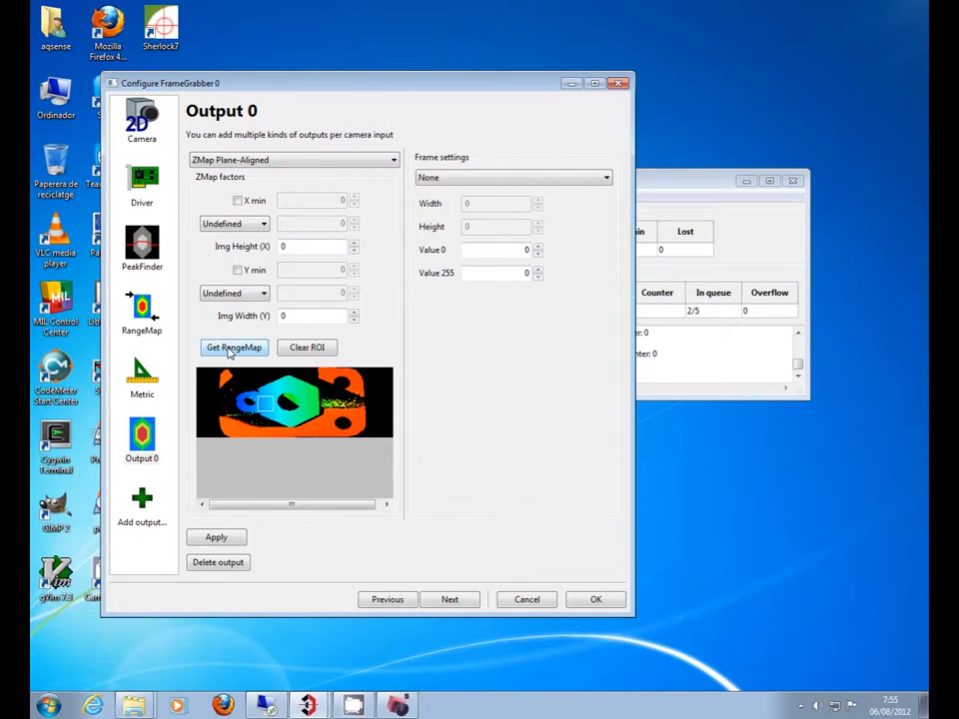
left_click(229, 352)
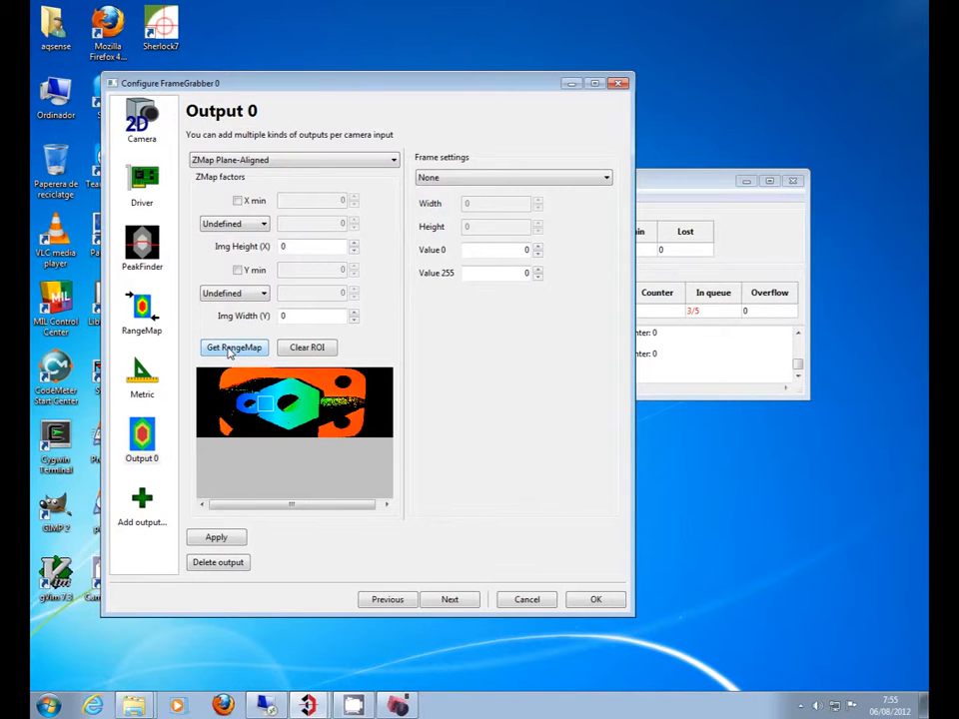
left_click(228, 353)
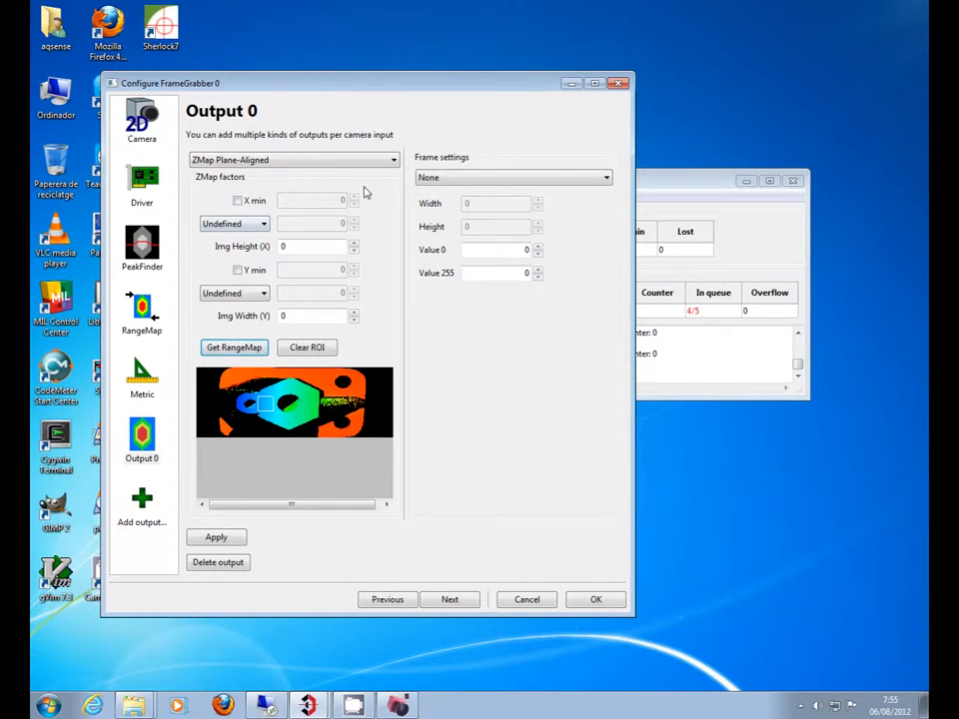
left_click(589, 600)
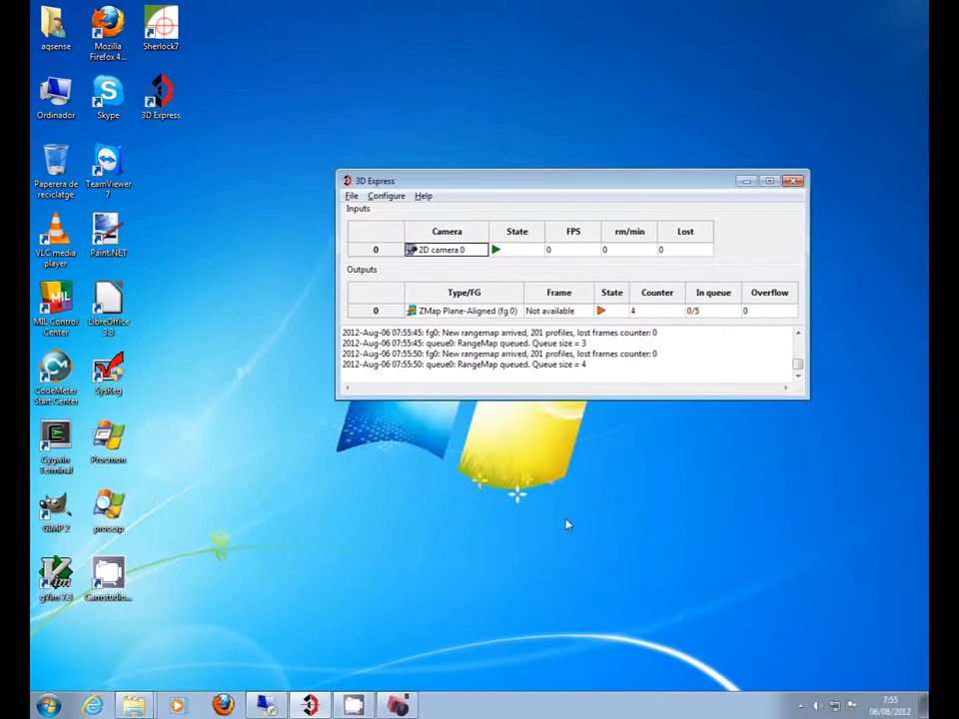
Open the ZMap view of output 0, enlarge it, and arrange it clear of the main 3D Express window
double_click(449, 310)
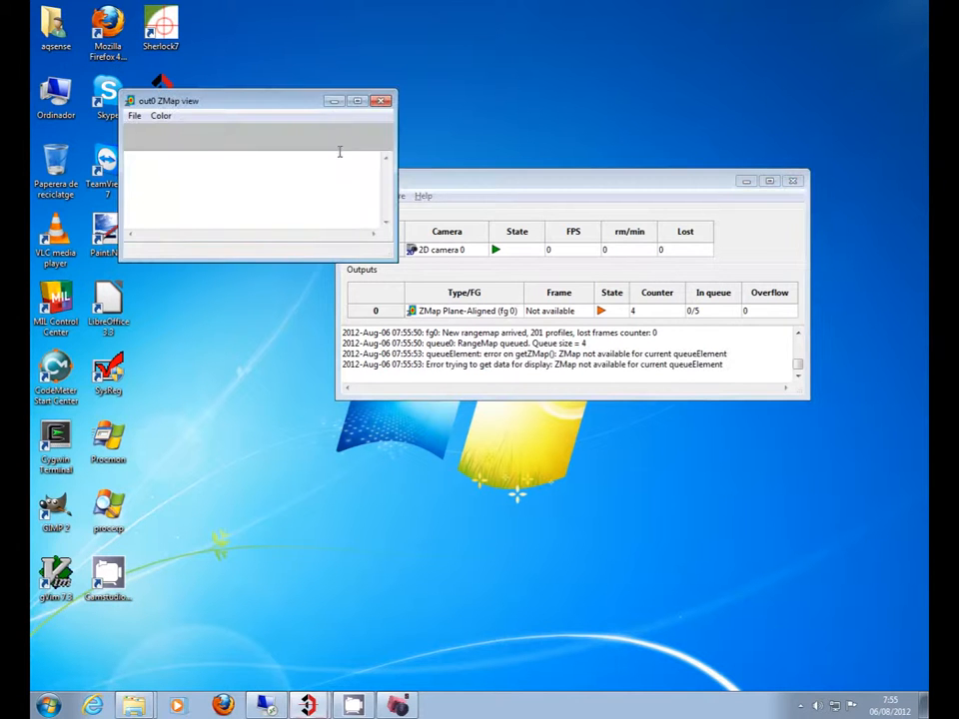
left_click_drag(396, 259, 543, 390)
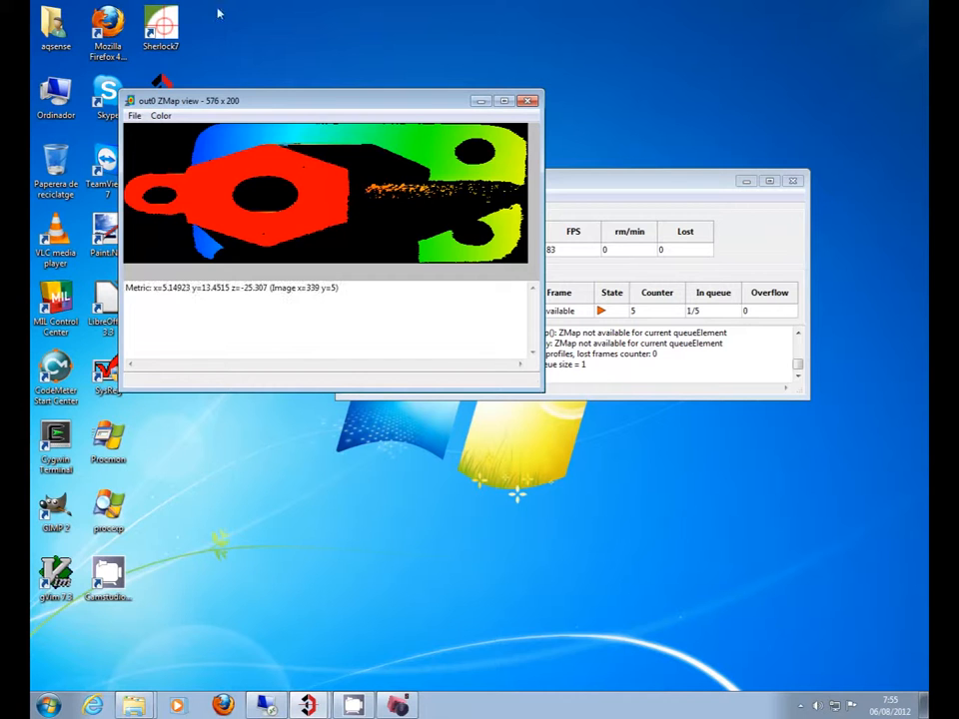
left_click_drag(279, 90, 266, 347)
left_click_drag(563, 181, 633, 84)
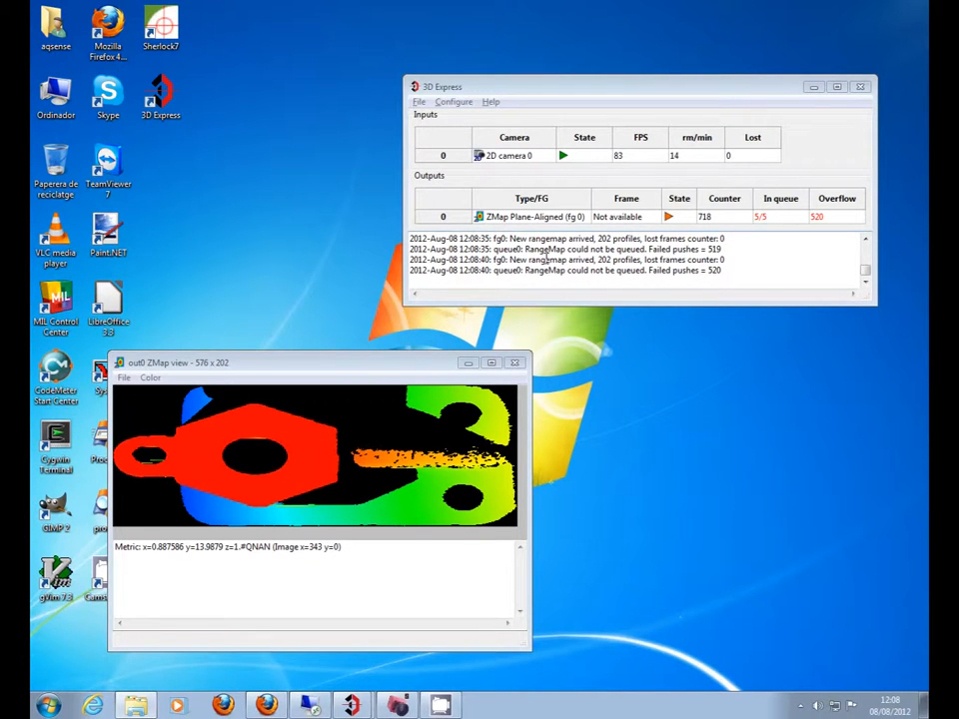
Reopen the configuration of the ZMap Plane-Aligned output and apply 8-bit unsigned as its frame setting
right_click(535, 216)
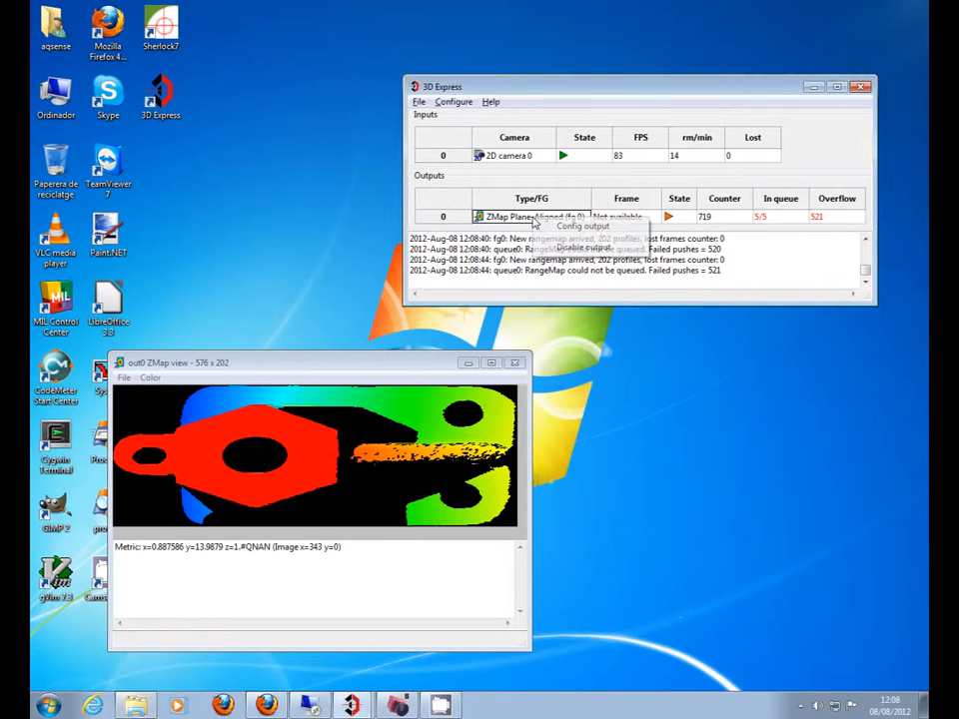
left_click(570, 230)
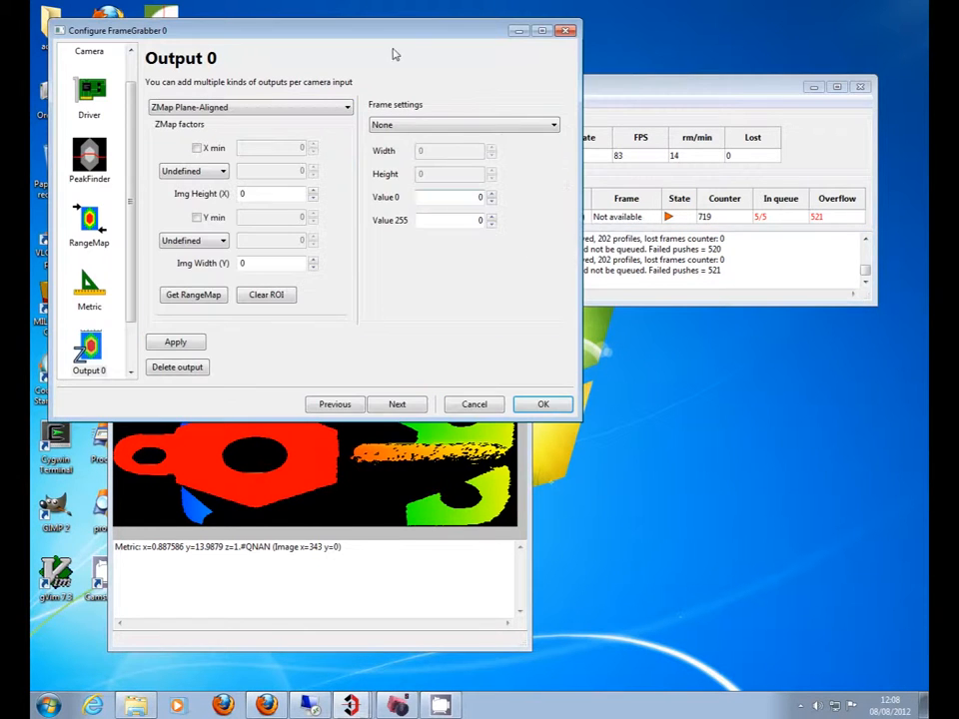
left_click_drag(371, 28, 589, 67)
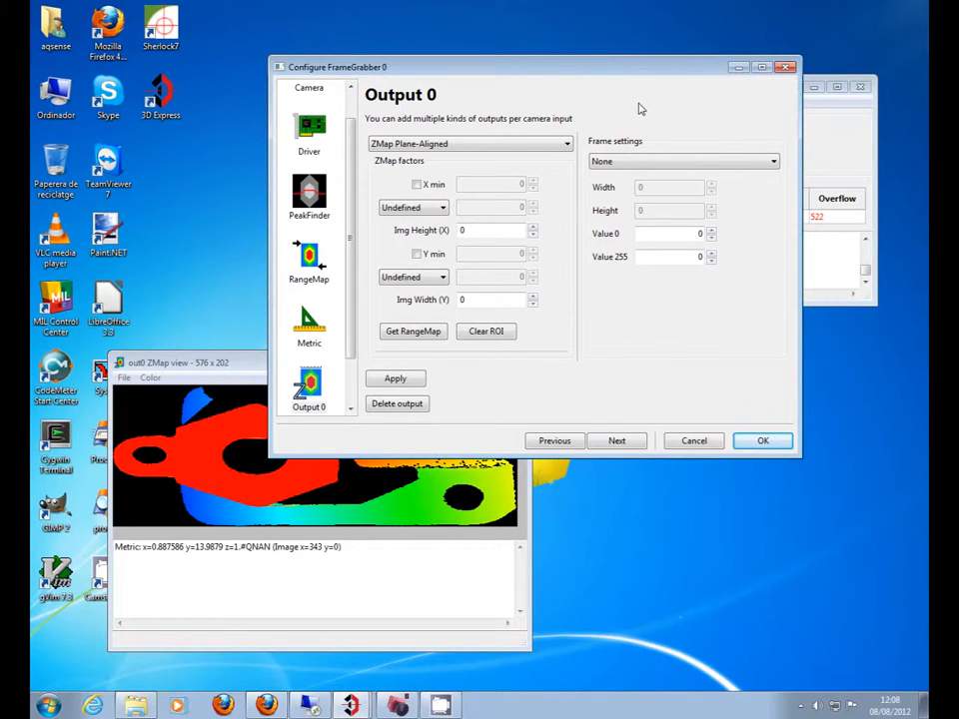
left_click(627, 164)
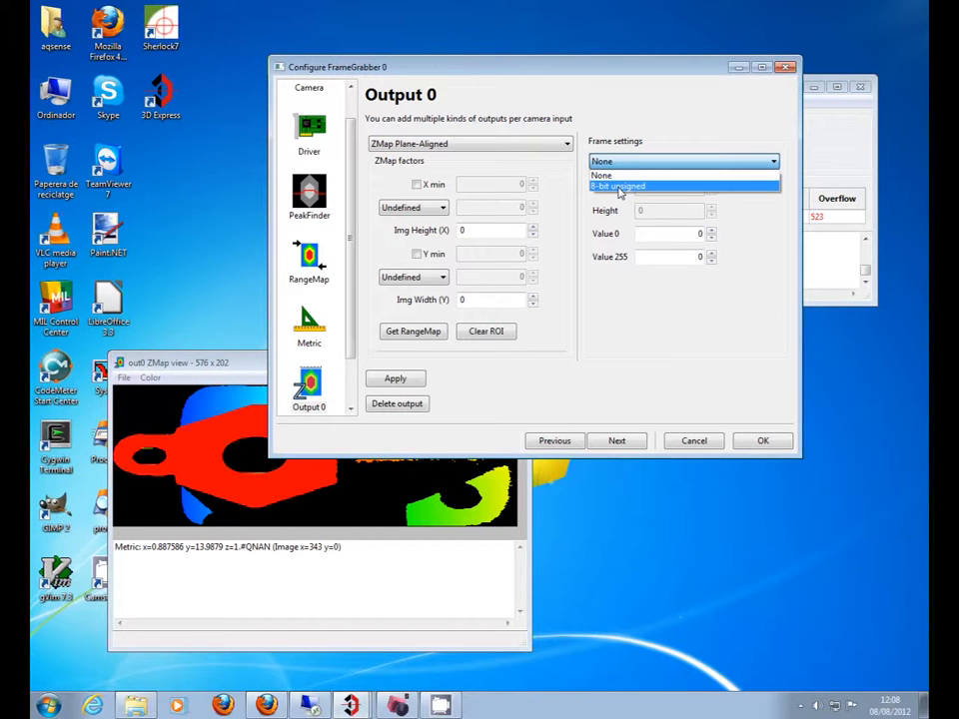
left_click(618, 189)
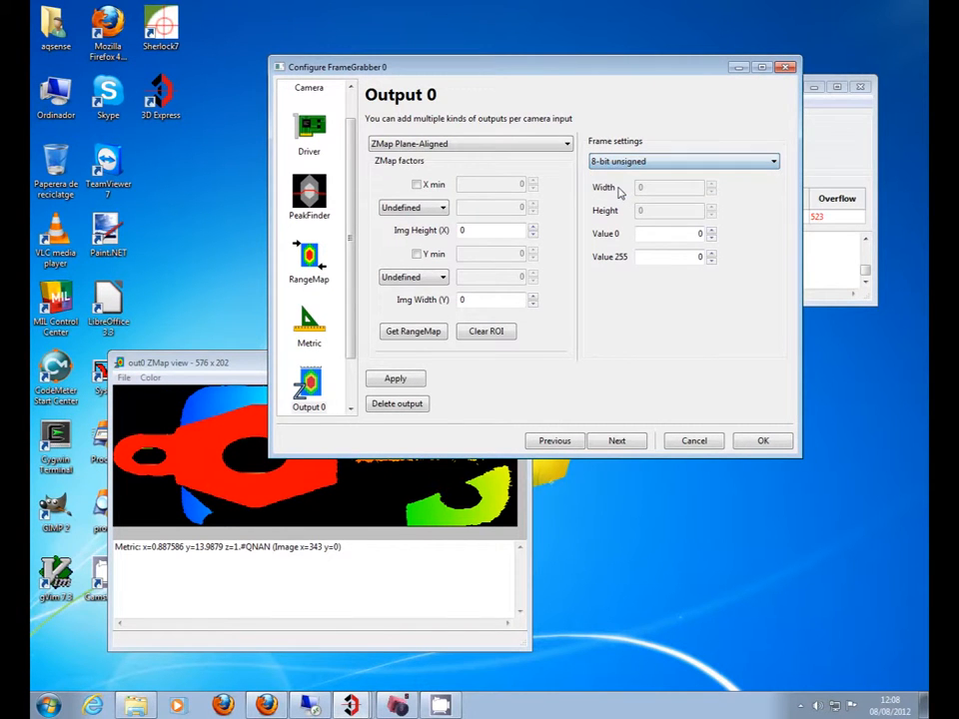
left_click_drag(468, 72, 556, 118)
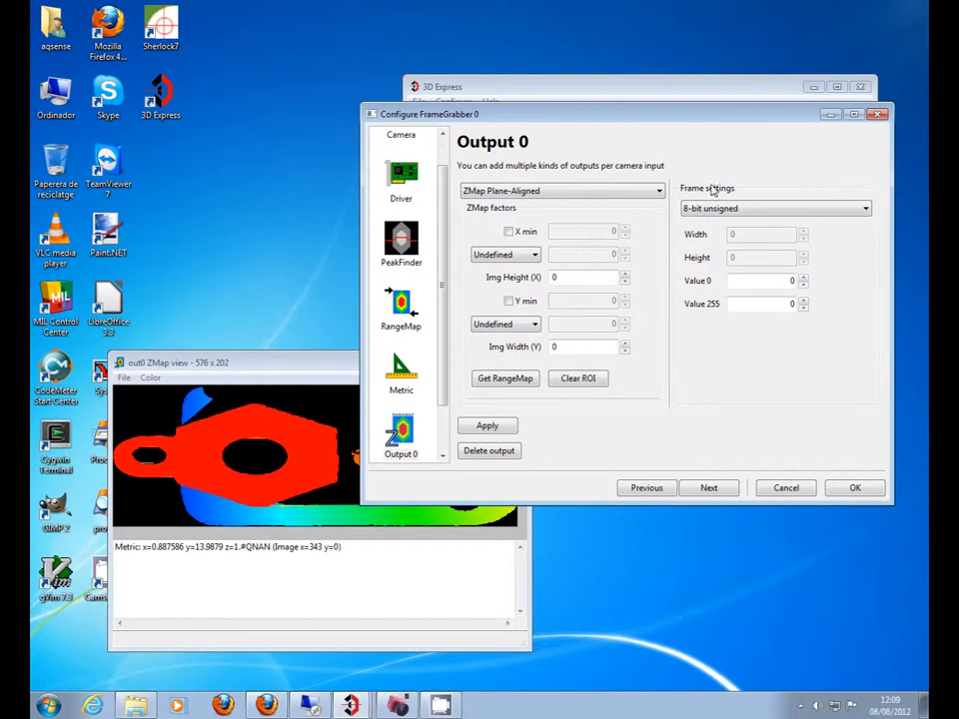
left_click(487, 425)
Open the frame view of output 0 and arrange the configuration window so both image views stay visible
left_click_drag(541, 120, 568, 290)
double_click(615, 219)
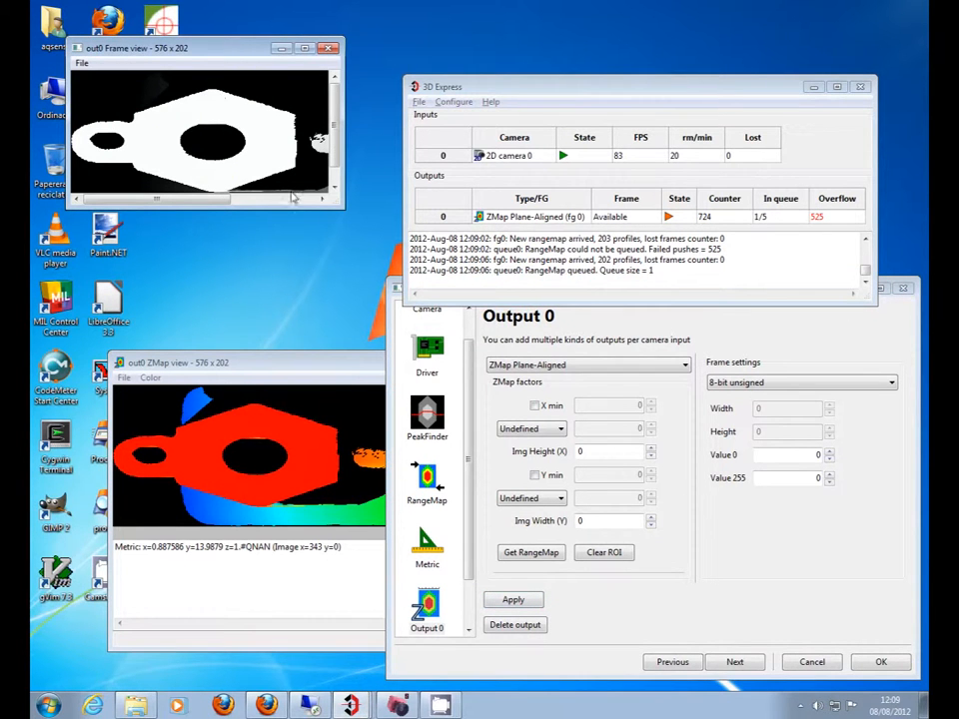
left_click(867, 339)
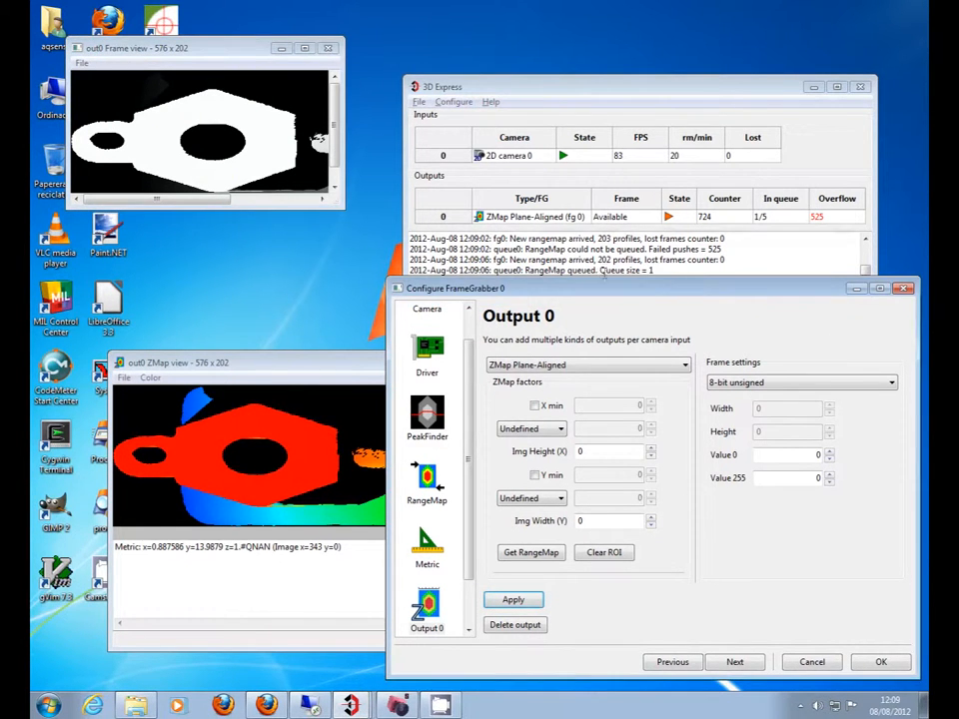
left_click_drag(594, 295, 579, 72)
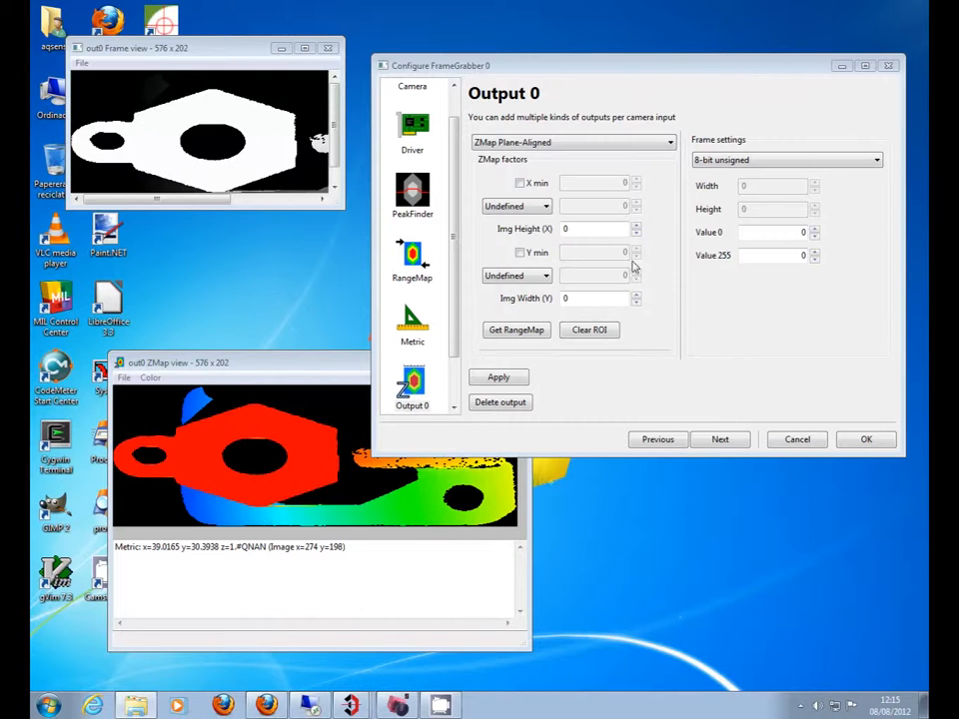
Set the ZMap factors to 0.2 X units/pixel and 0.2 Y units/pixel and apply them
left_click(534, 206)
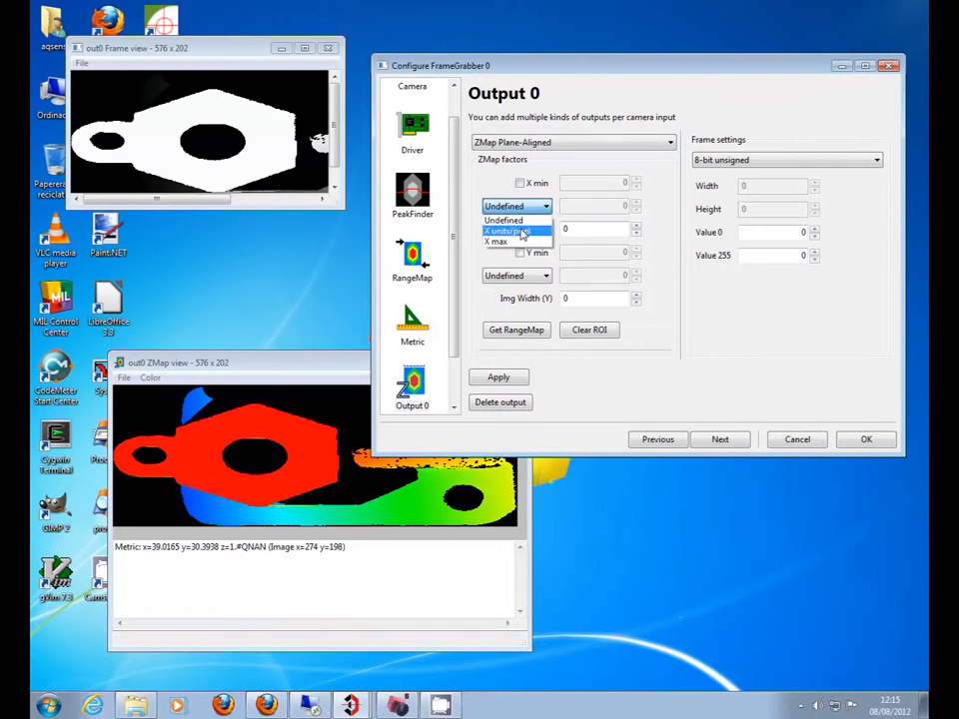
left_click(522, 231)
double_click(626, 206)
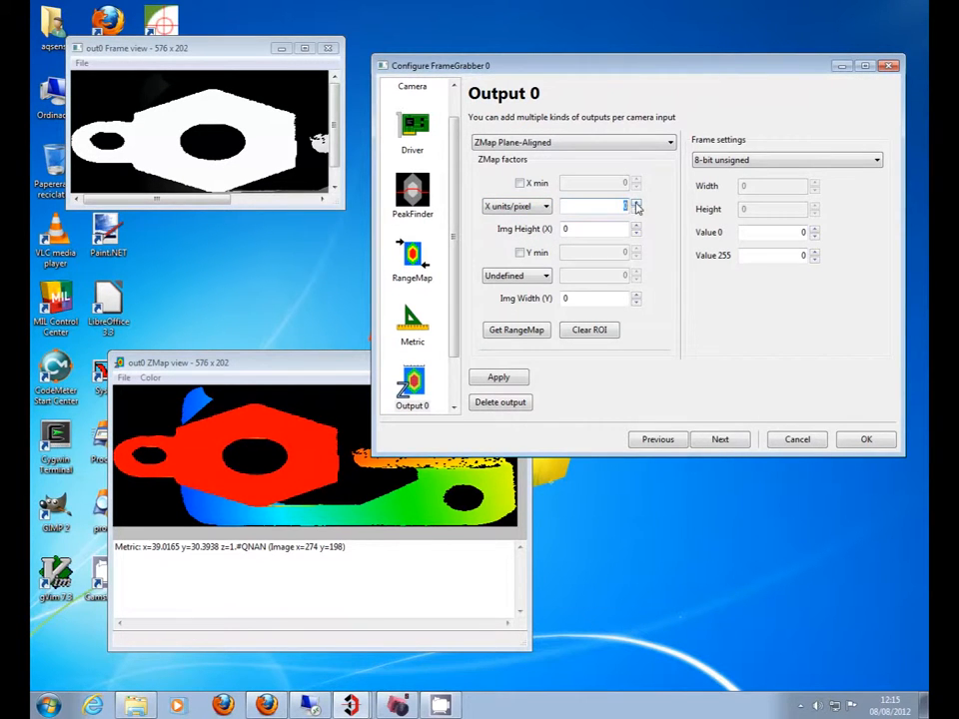
type("0.2")
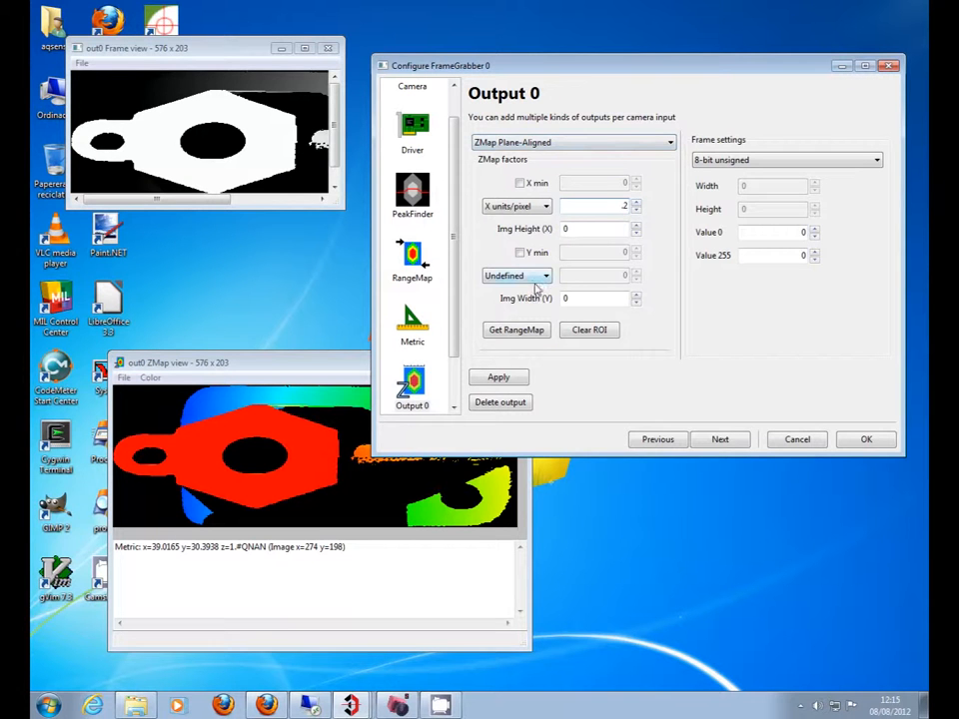
left_click(534, 277)
left_click(506, 300)
double_click(626, 275)
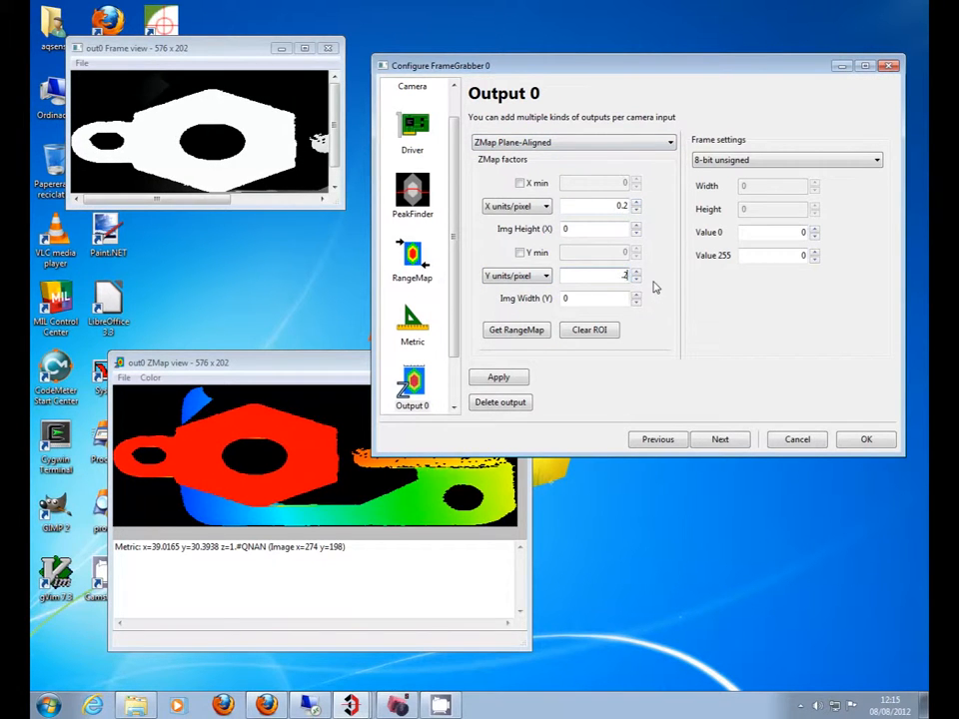
type(".2")
left_click(499, 377)
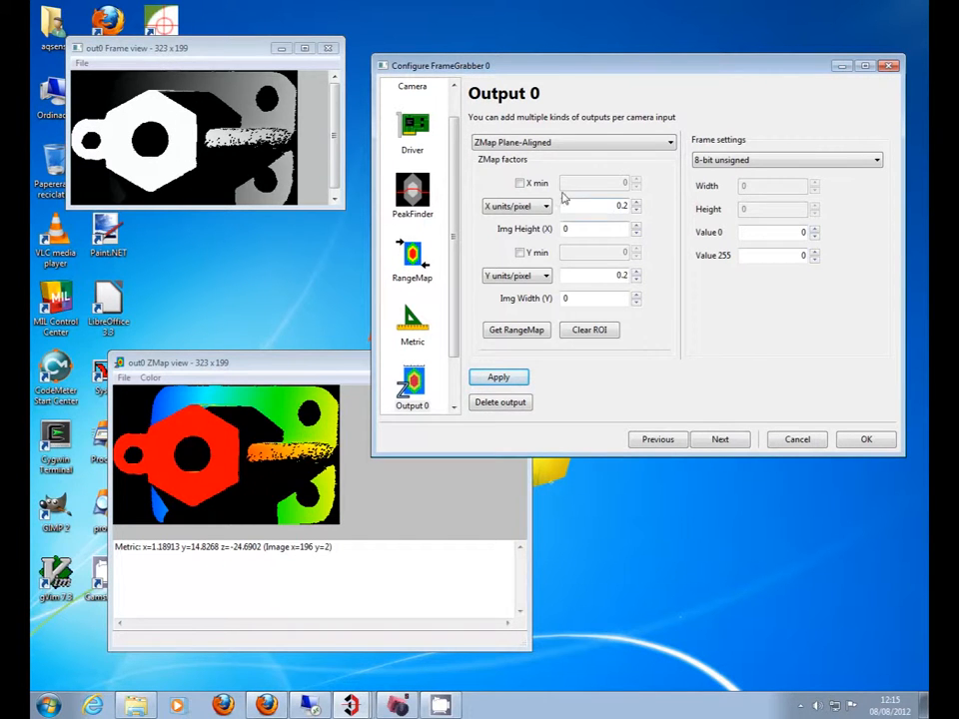
Set the ZMap image height (X) to 210 and image width (Y) to 330, and apply the size
double_click(571, 230)
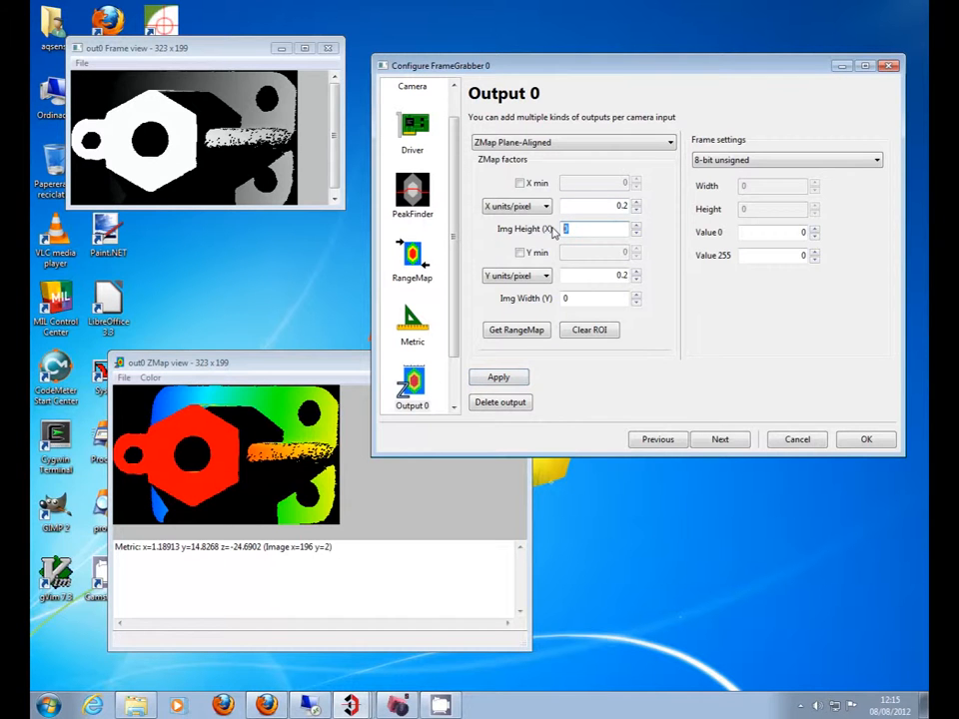
type("210")
double_click(567, 297)
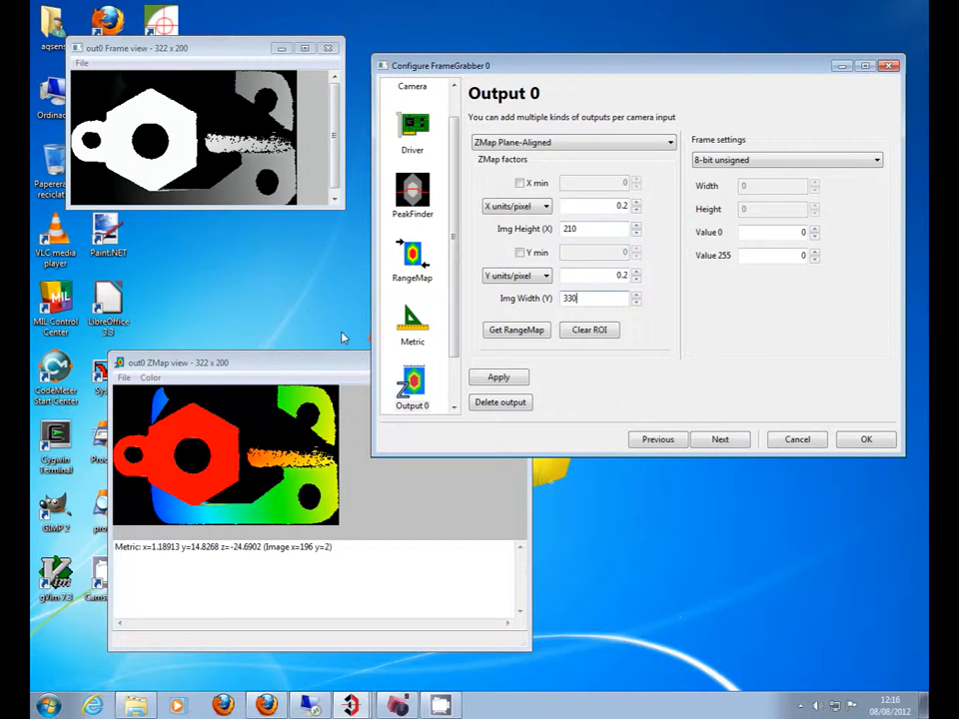
left_click(509, 381)
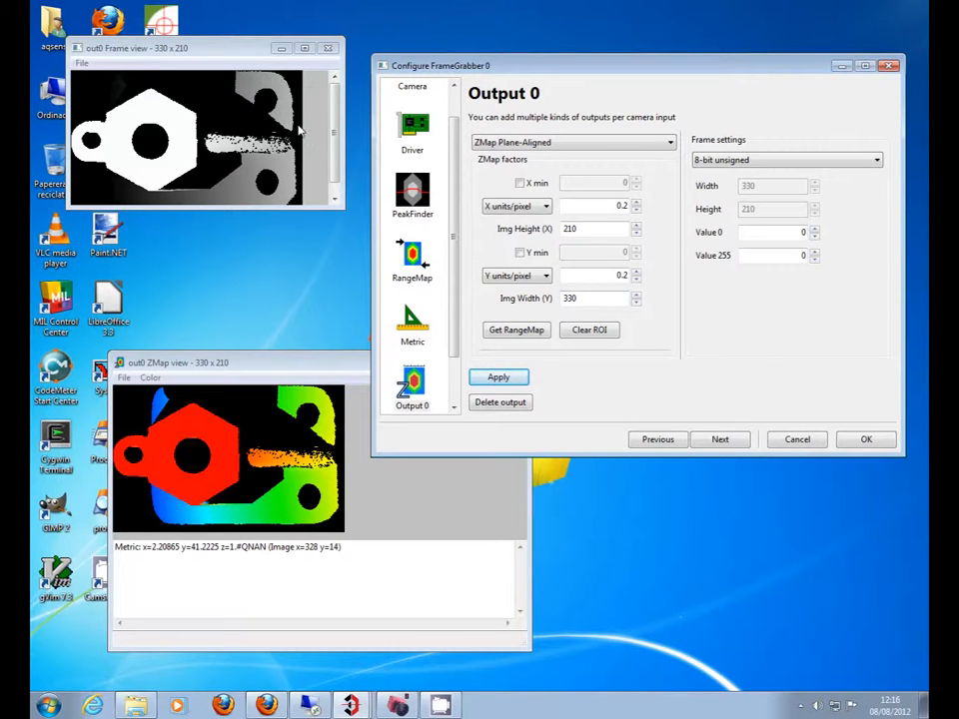
Close the frame view of output 0 and accept the frame grabber configuration
left_click(331, 183)
left_click_drag(331, 183, 334, 132)
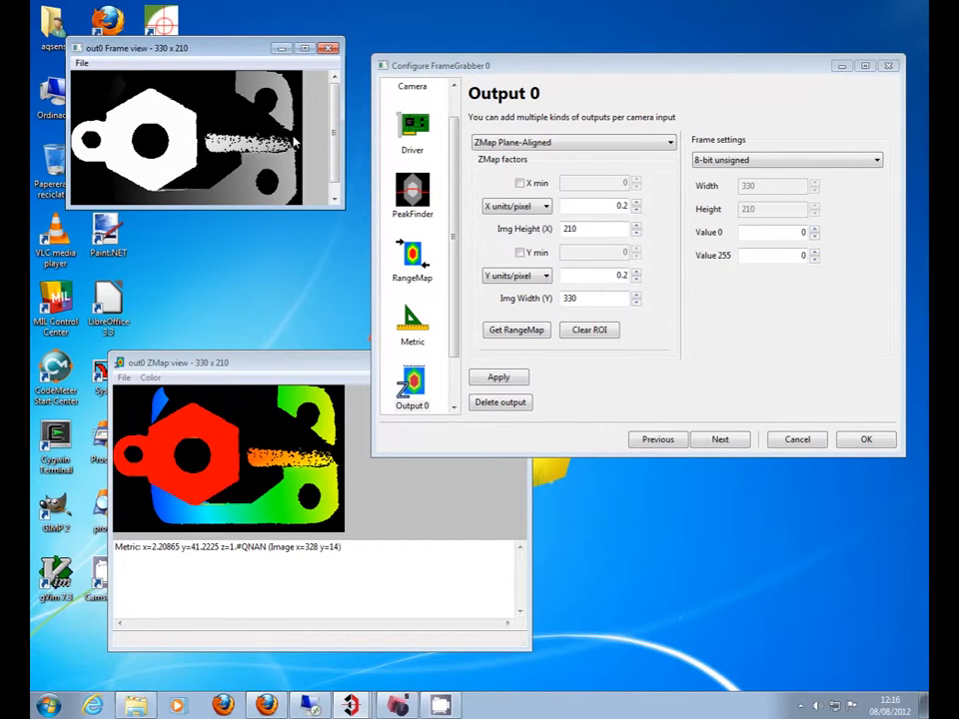
left_click(328, 47)
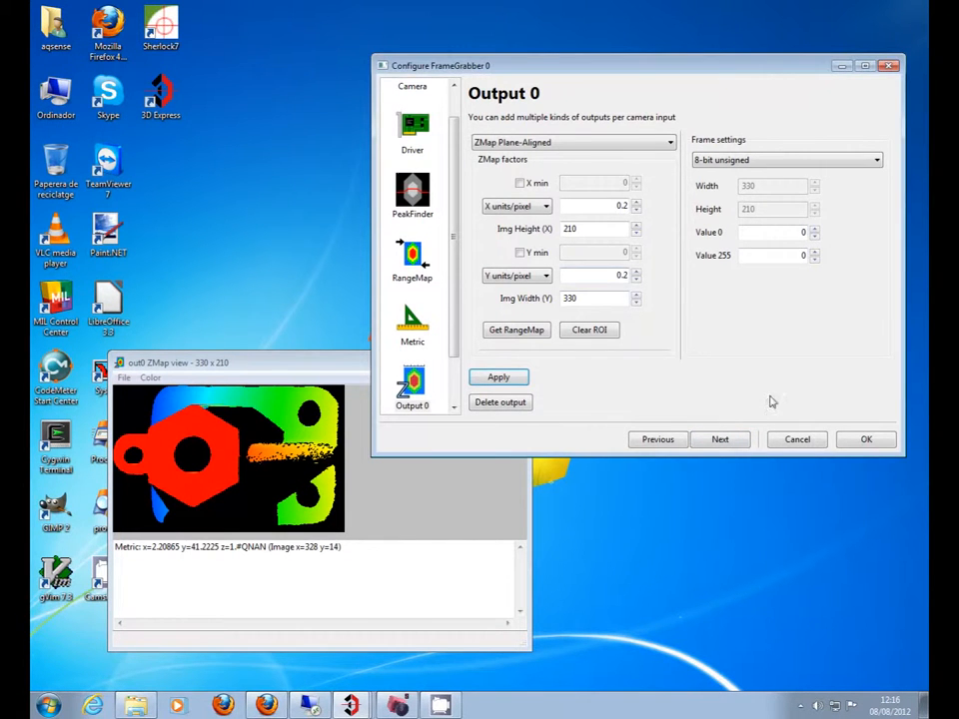
left_click(851, 441)
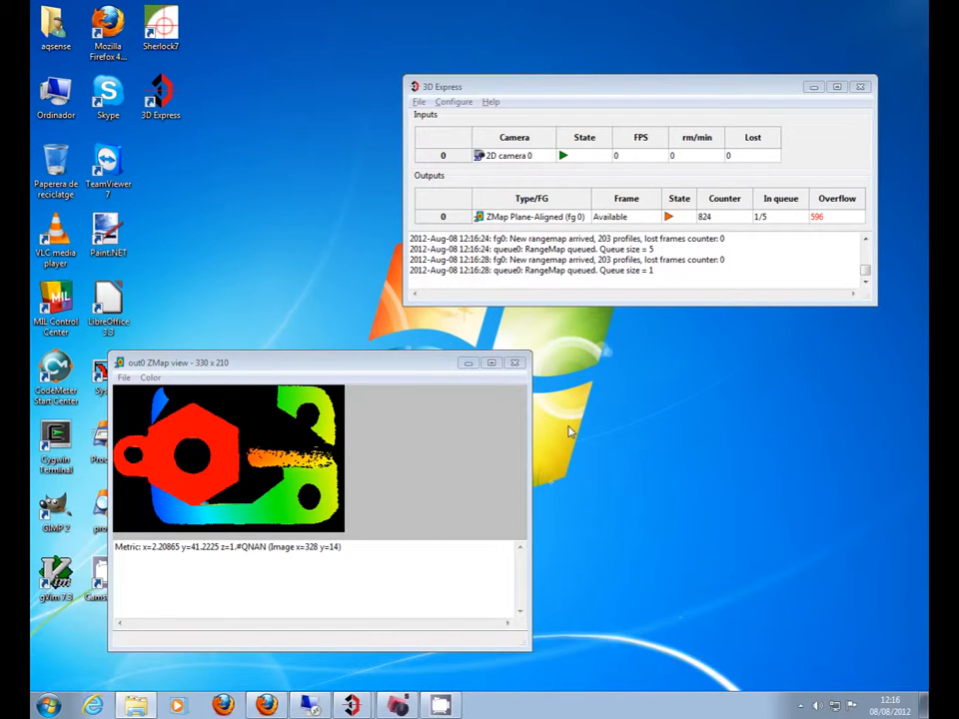
left_click(799, 706)
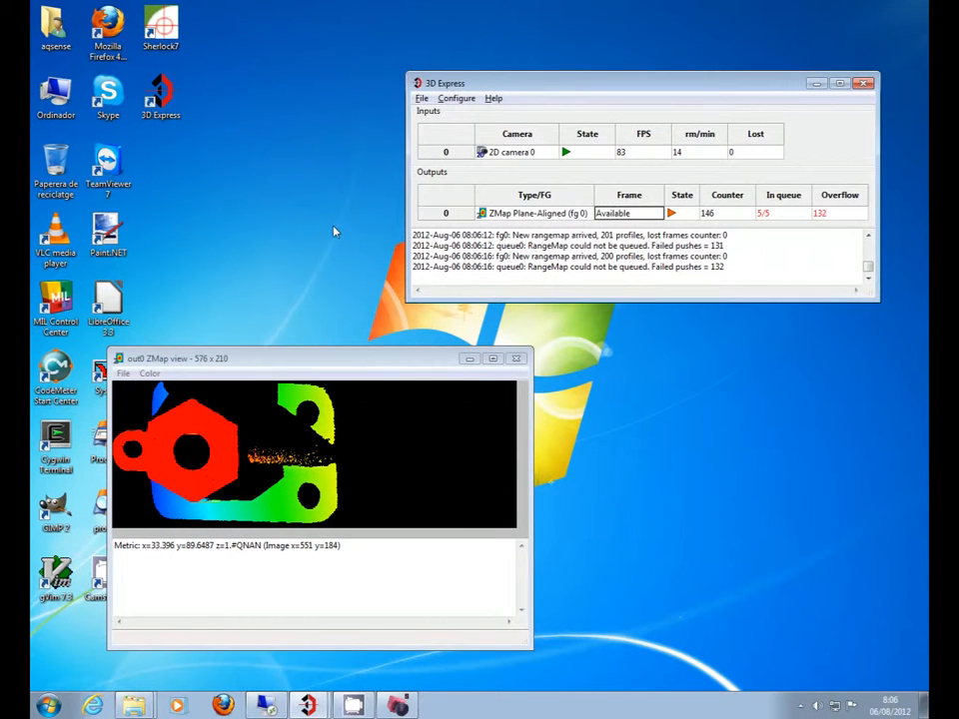
Launch Sherlock7 from the desktop and dismiss the tip of the day
right_click(164, 24)
left_click(238, 82)
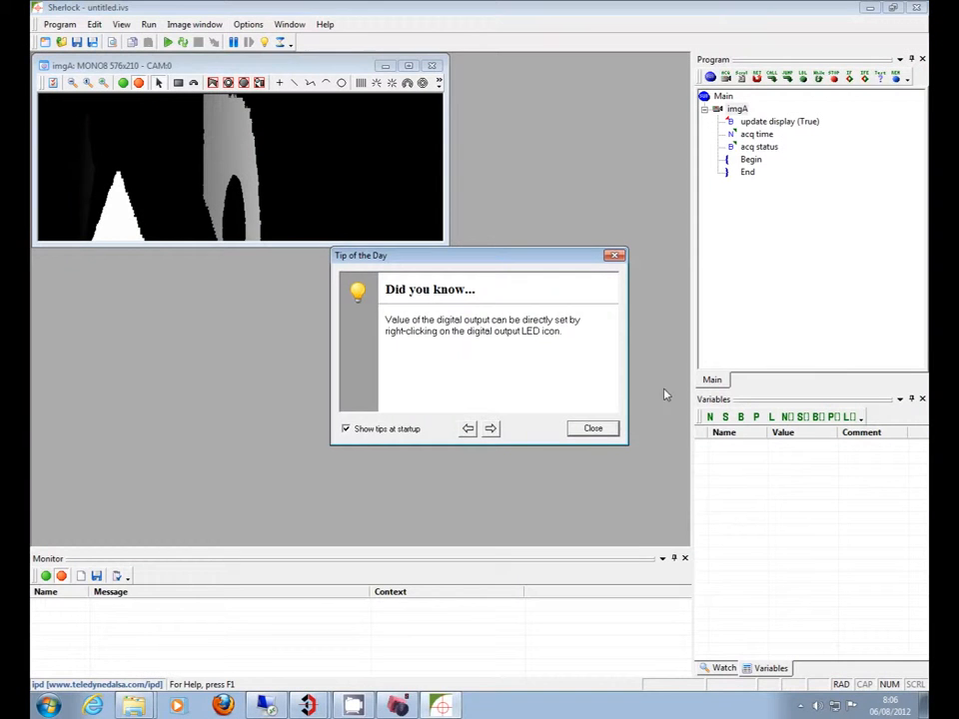
left_click(595, 429)
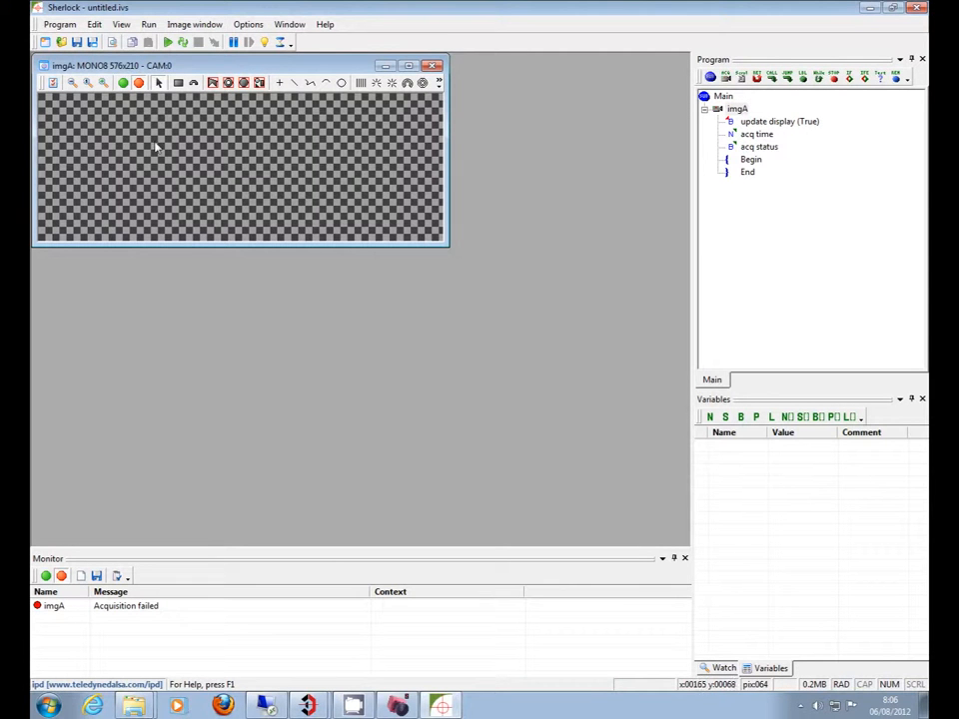
Set the non-triggered acquisition timeout of the imgA image window to 6000 ms and accept the options
left_click(40, 64)
left_click_drag(512, 253, 467, 258)
type("60")
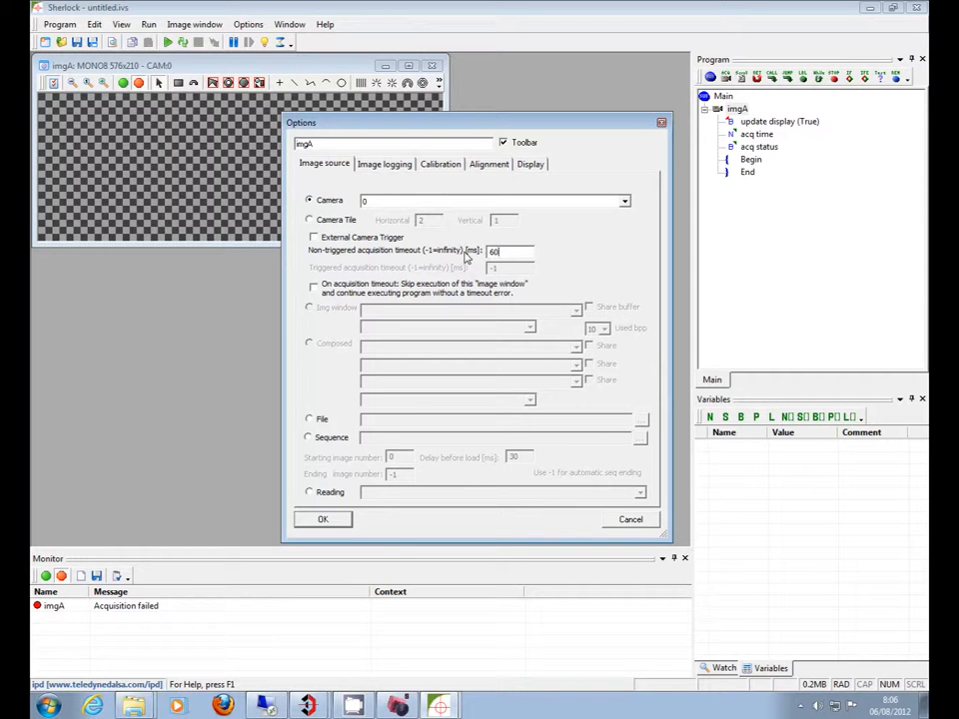
type("00")
left_click(323, 518)
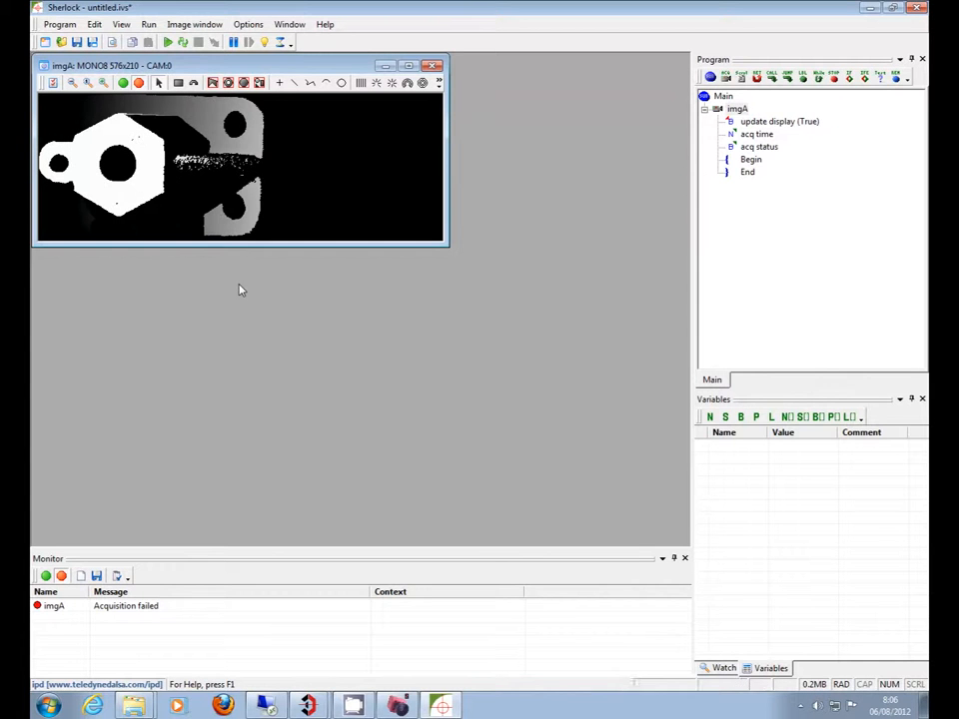
Open the program deteccioForat4.ivs, discarding the changes to the untitled one
left_click(61, 45)
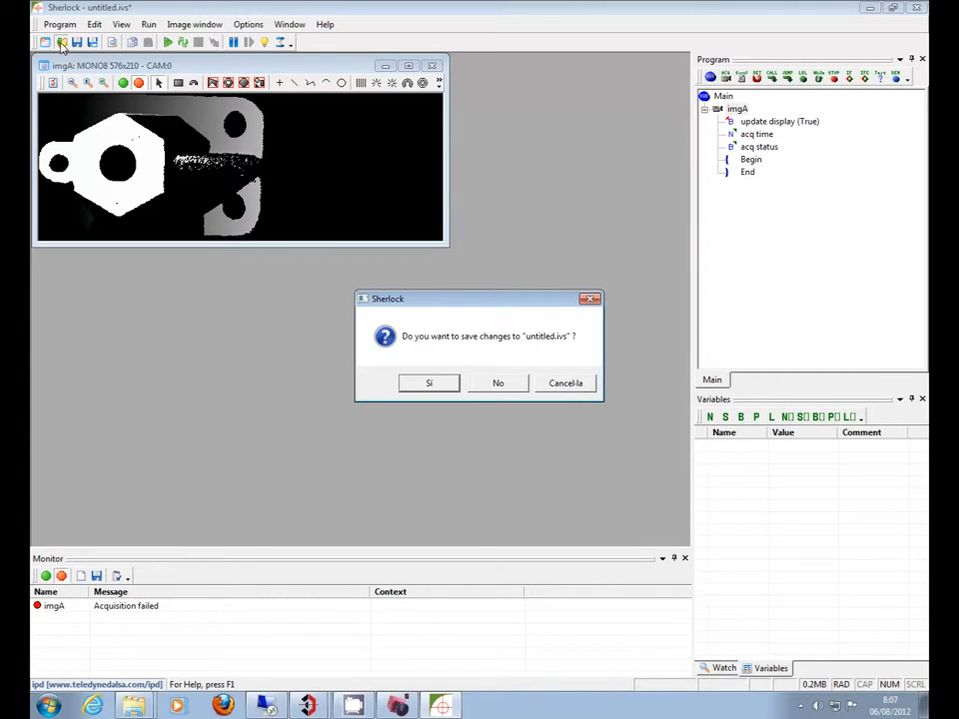
left_click(490, 380)
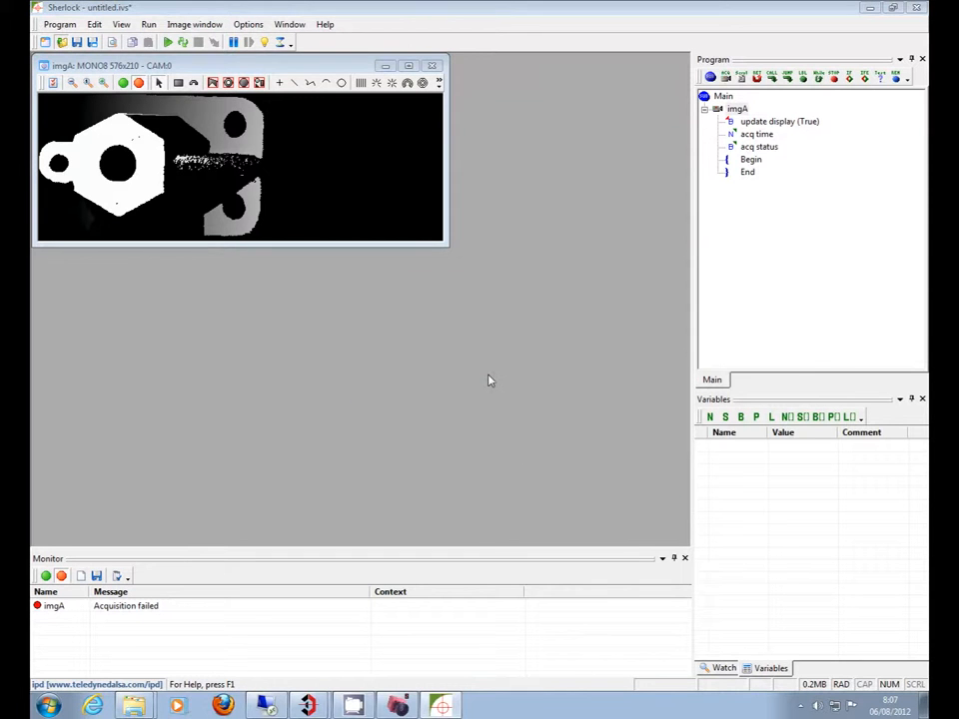
left_click(404, 306)
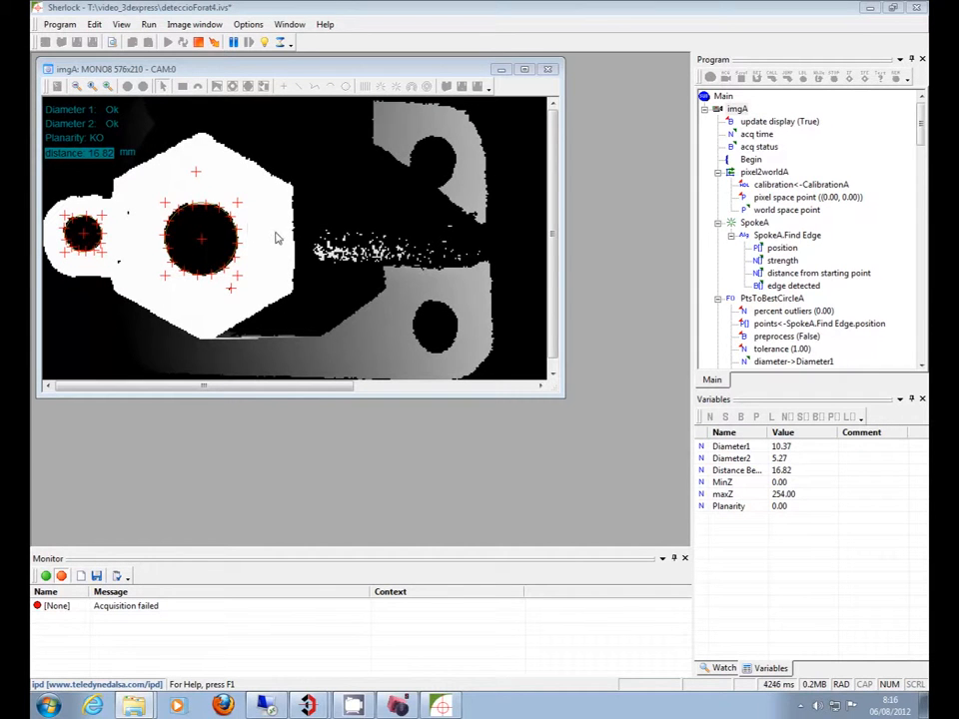
Switch to 3D Express and open the ZMap view of output 0, placing it below the Sherlock image window
mouse_move(313, 707)
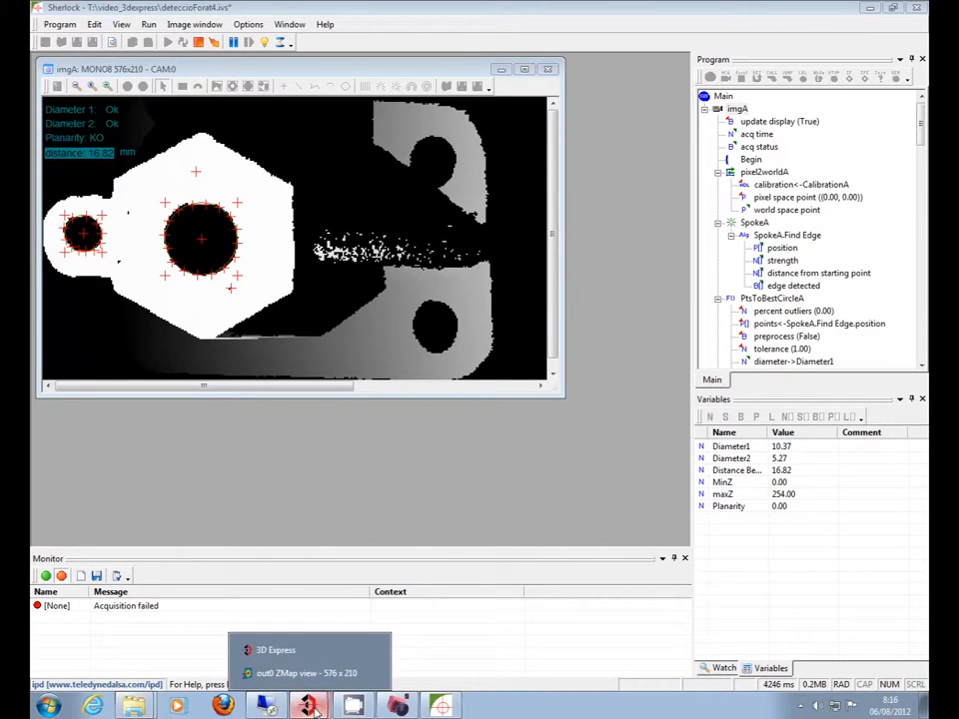
left_click(272, 650)
double_click(553, 221)
left_click_drag(393, 348, 457, 396)
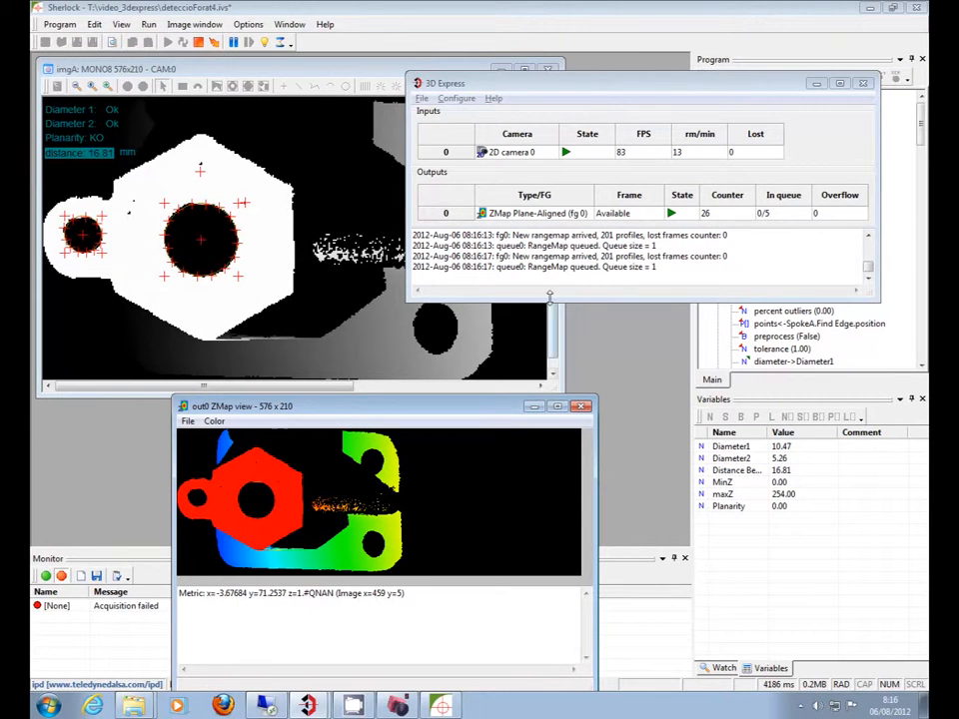
Add a second output of type RangeMap to frame grabber 0 and accept the configuration
left_click(459, 100)
left_click(459, 100)
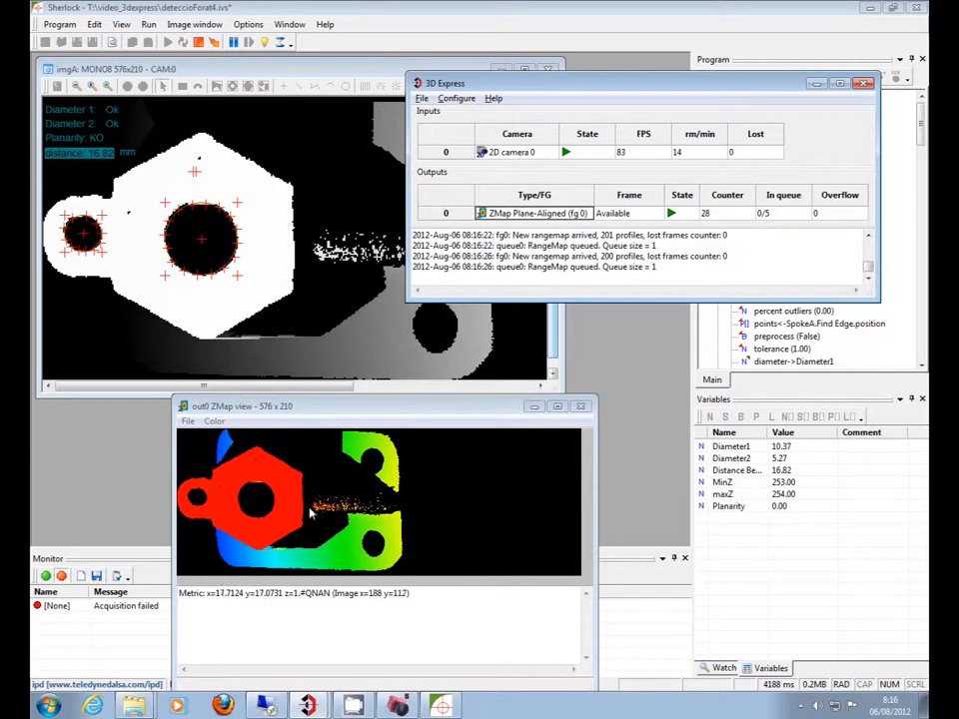
left_click(459, 99)
left_click(467, 114)
scroll(223, 402, "down", 2)
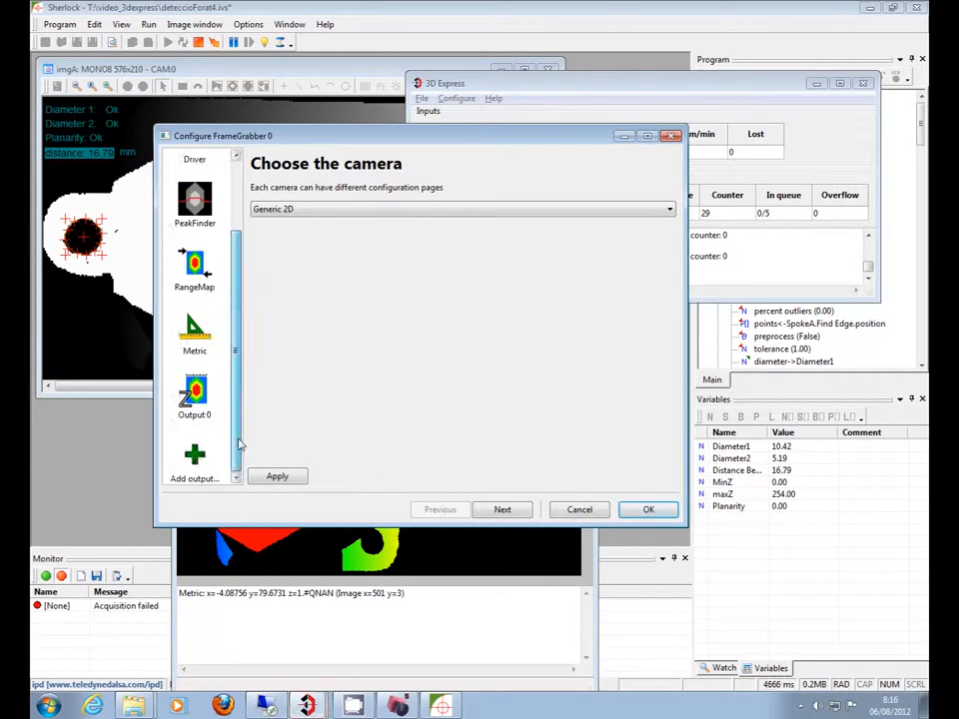
left_click(195, 462)
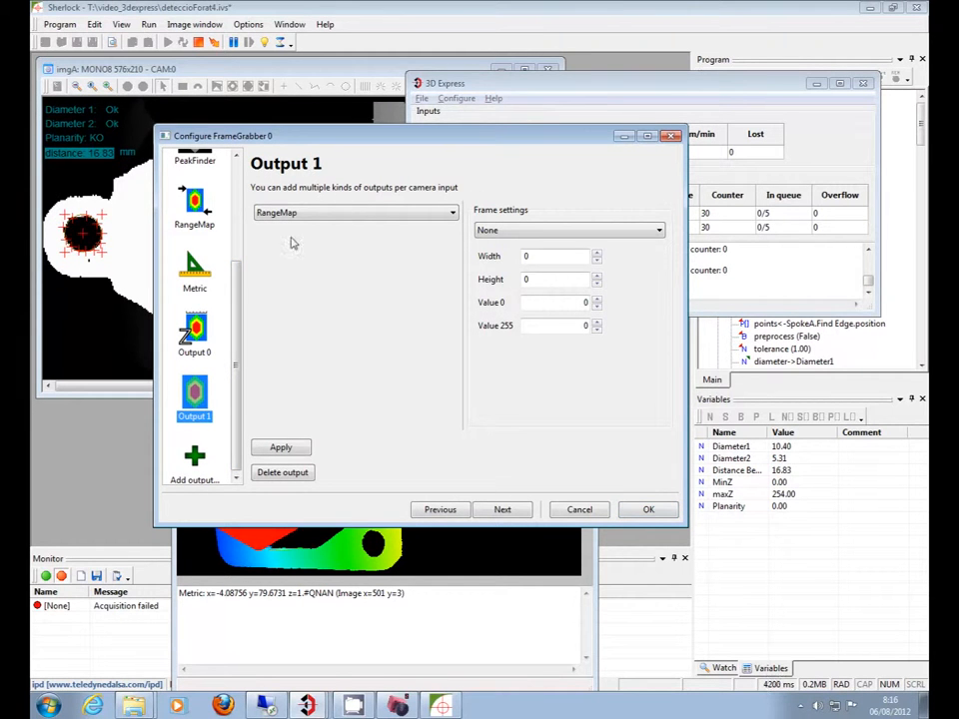
left_click(629, 511)
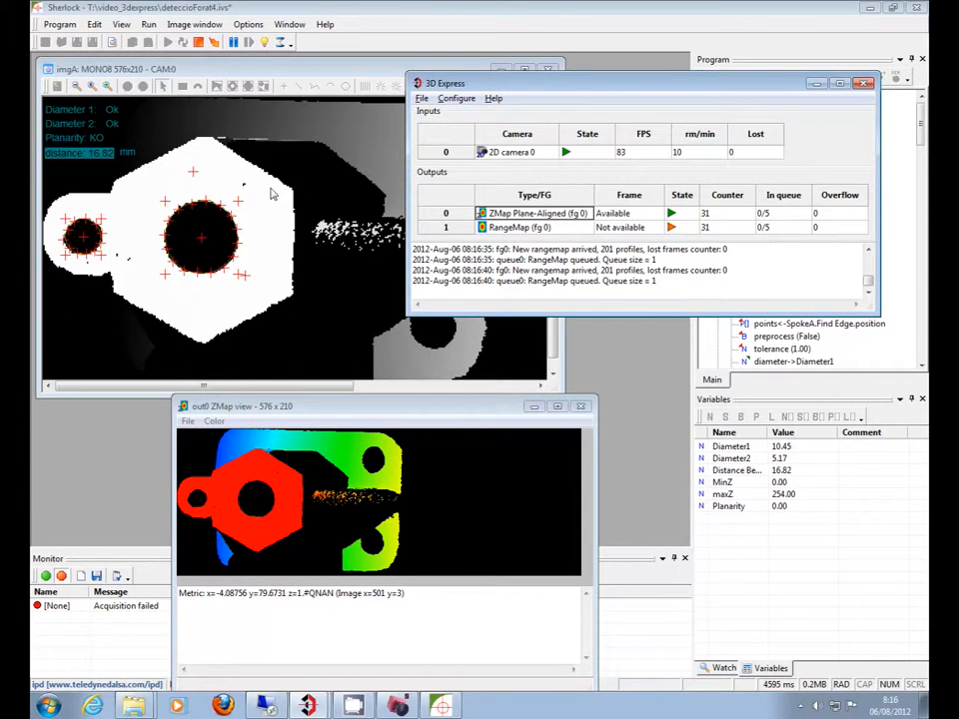
Open the RangeMap view of output 1 and move its window clear of the other image views
left_click(537, 228)
double_click(538, 228)
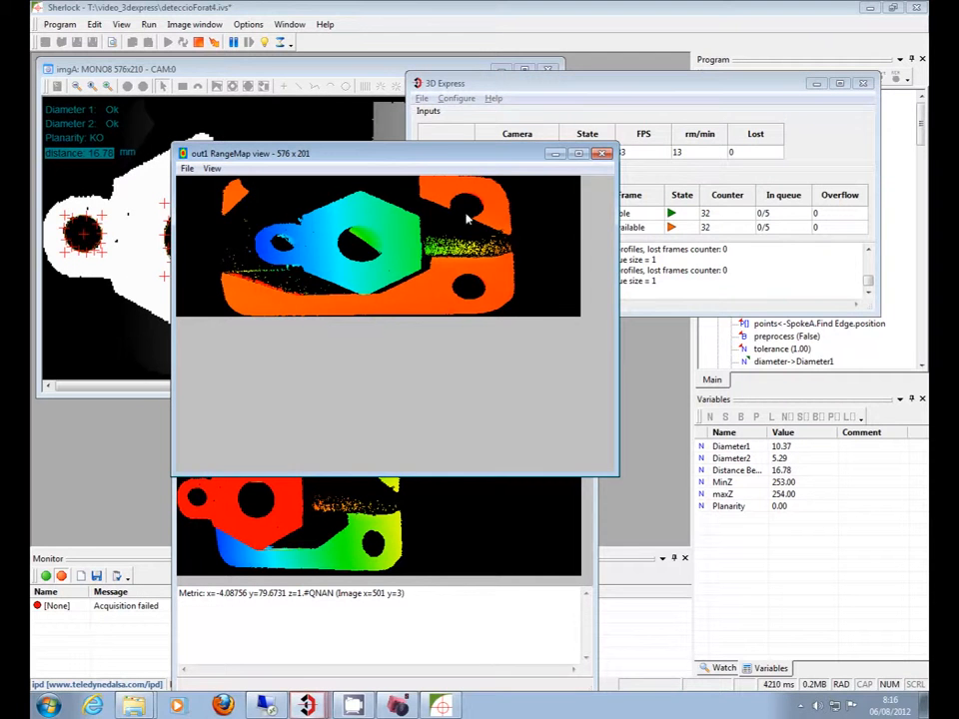
left_click_drag(444, 150, 622, 48)
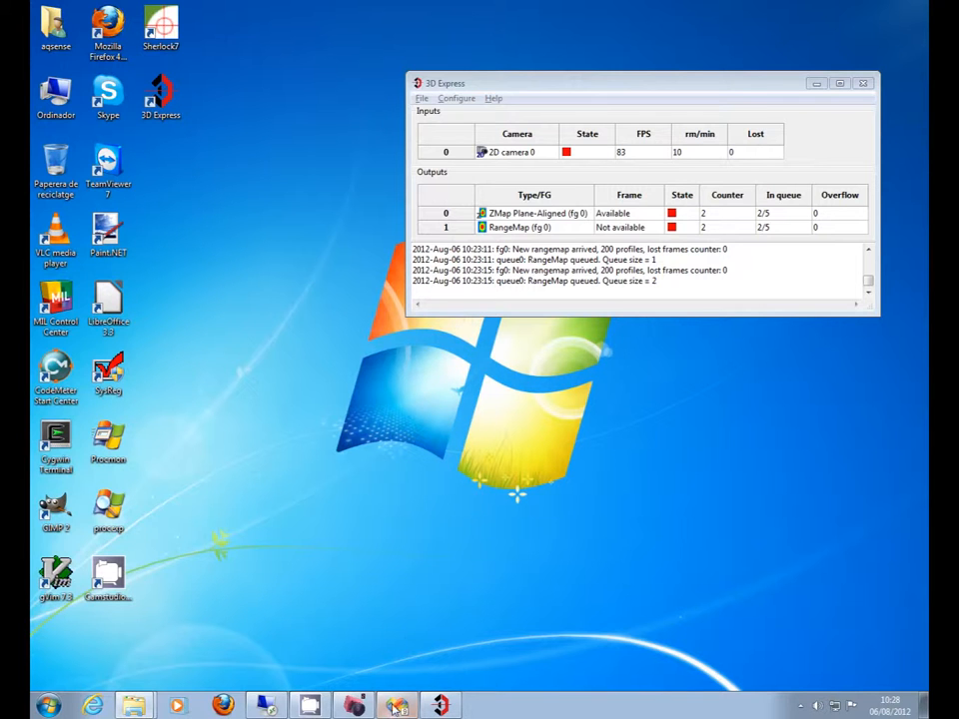
Switch to the 3dexpress_test project in Visual Studio and compare the AcqServer server index with the output numbering in 3D Express
left_click(265, 705)
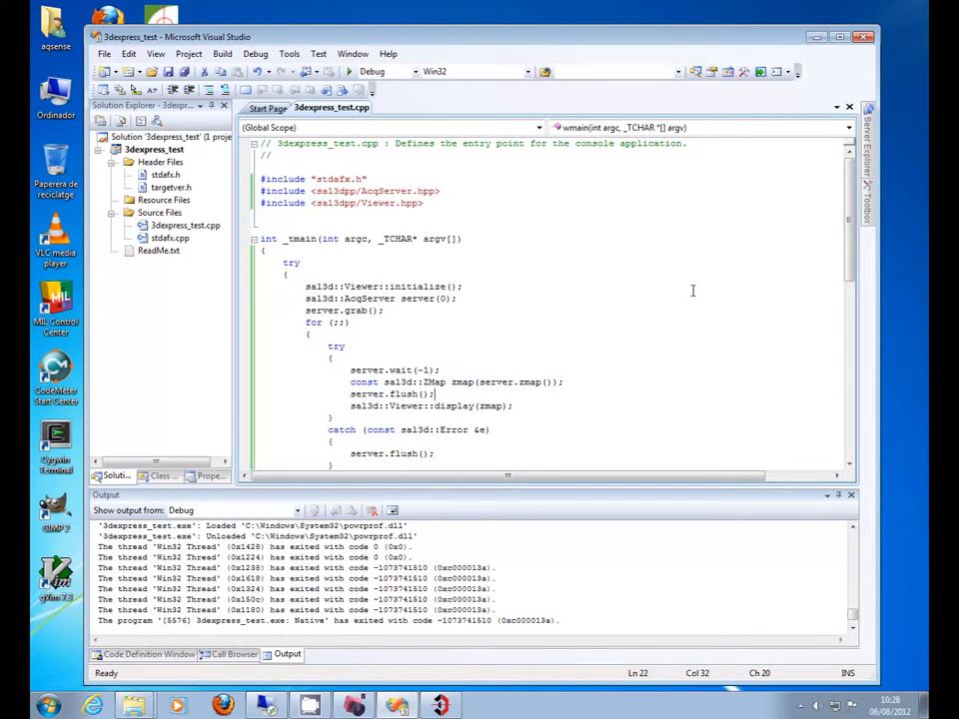
scroll(692, 291, "down", 1)
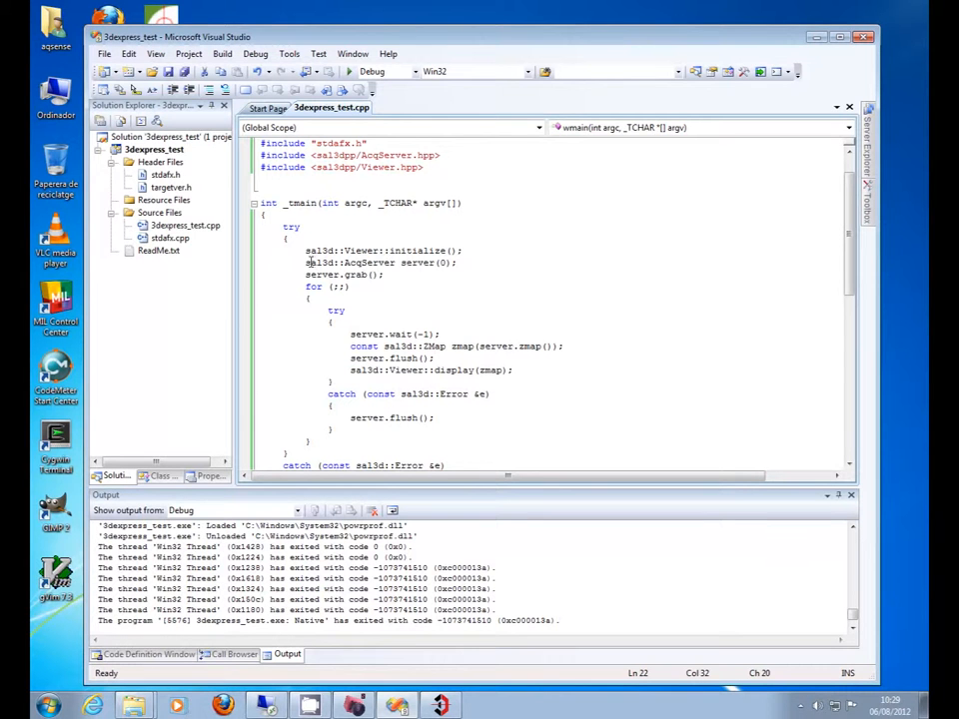
left_click_drag(304, 261, 453, 262)
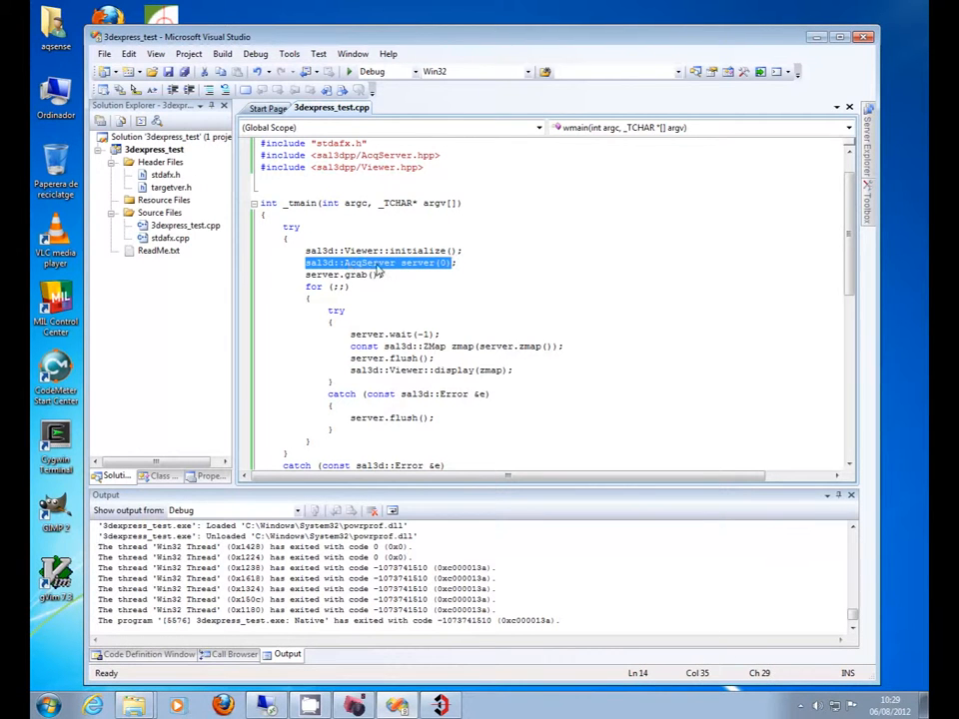
left_click(408, 264)
left_click(446, 262)
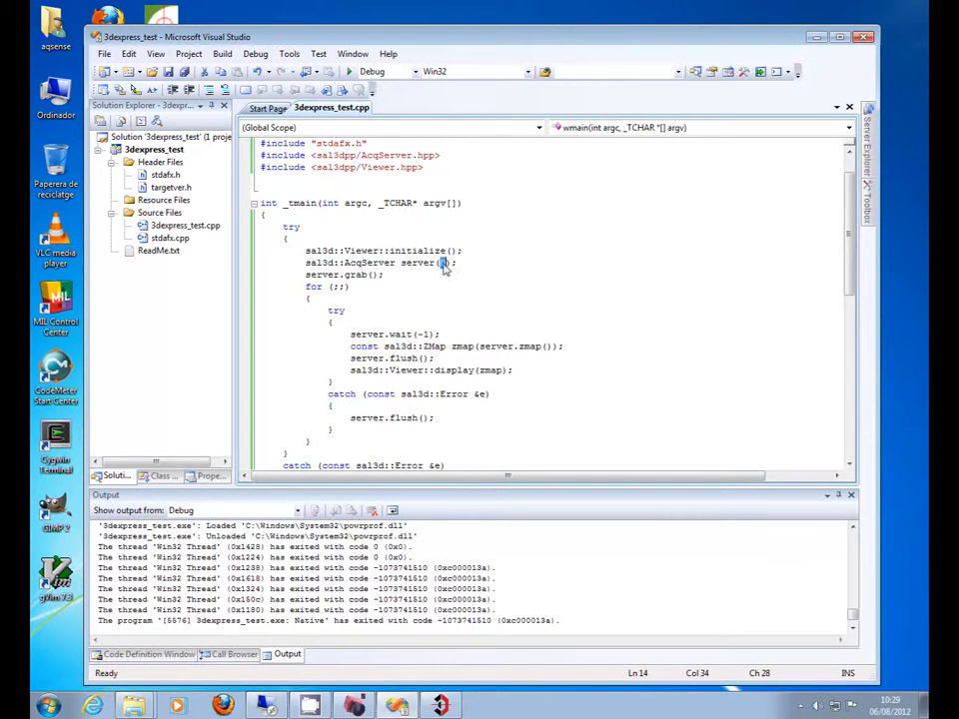
left_click(398, 706)
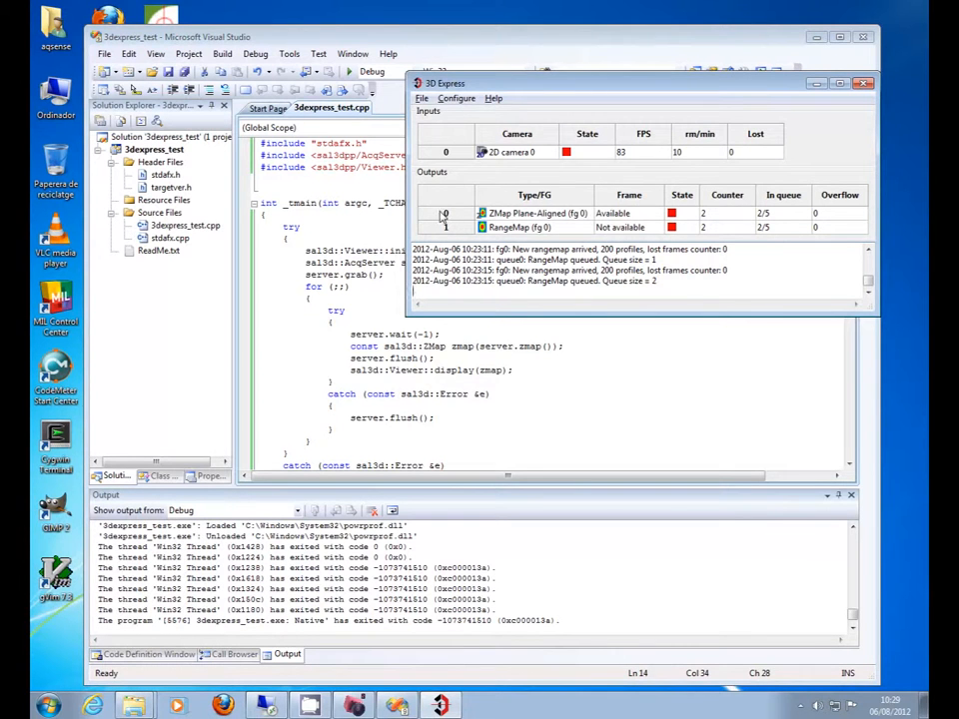
left_click(306, 31)
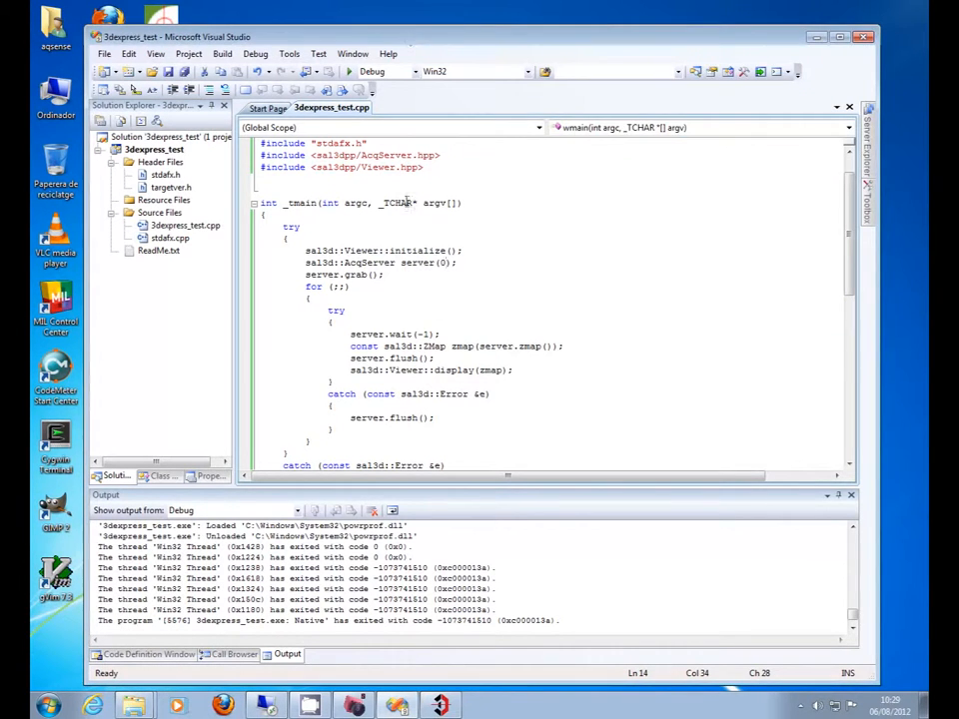
Examine the server.grab, server.zmap and server.flush calls in 3dexpress_test.cpp
left_click_drag(307, 273, 368, 274)
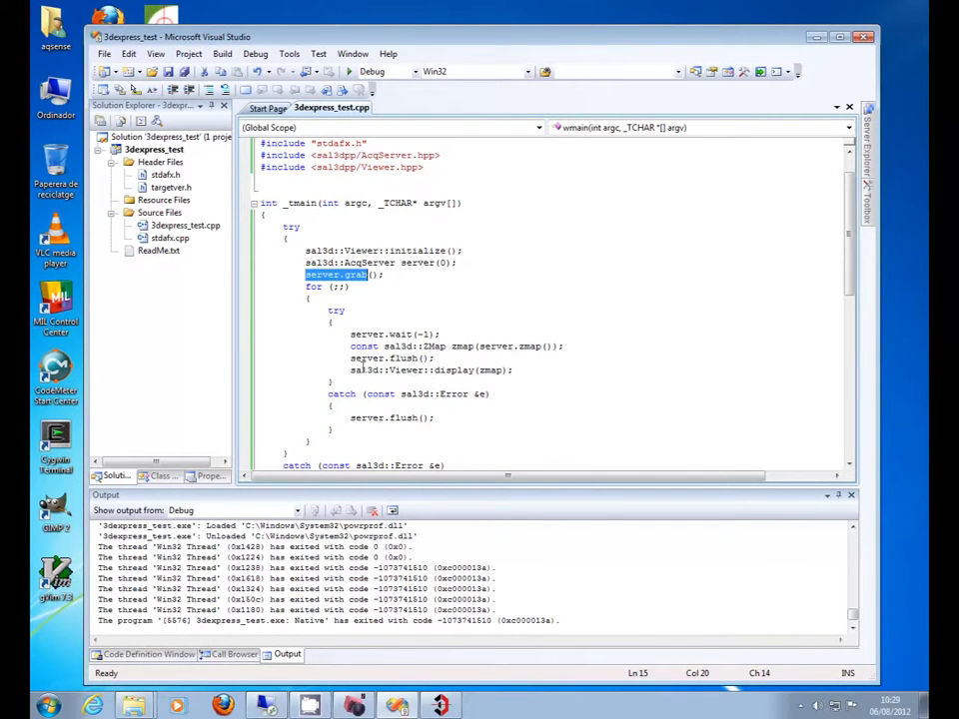
left_click_drag(385, 334, 538, 346)
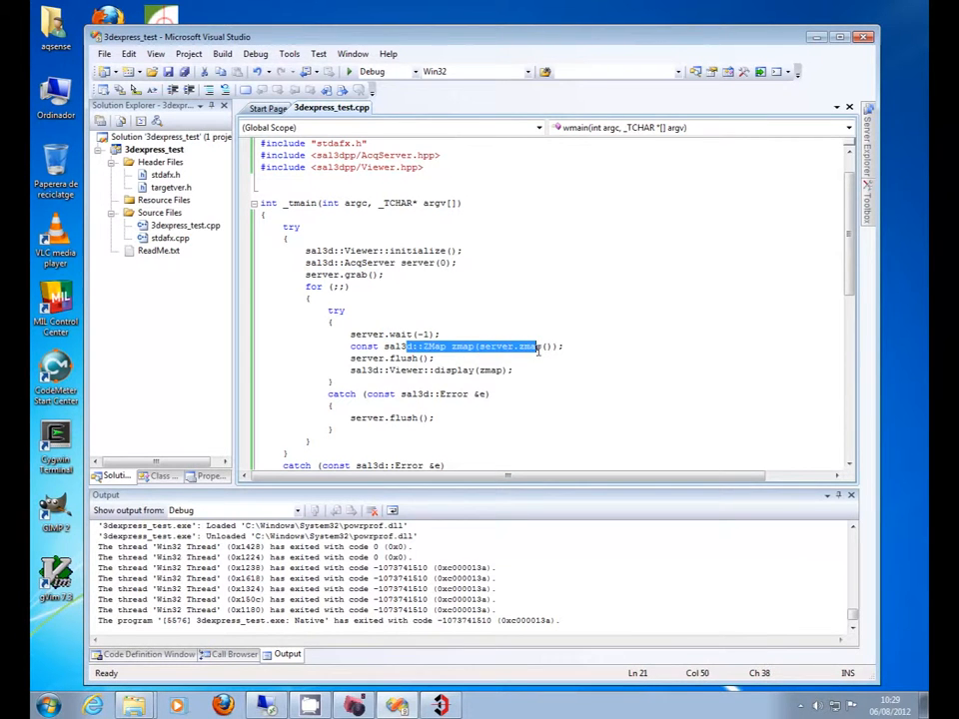
left_click(379, 370)
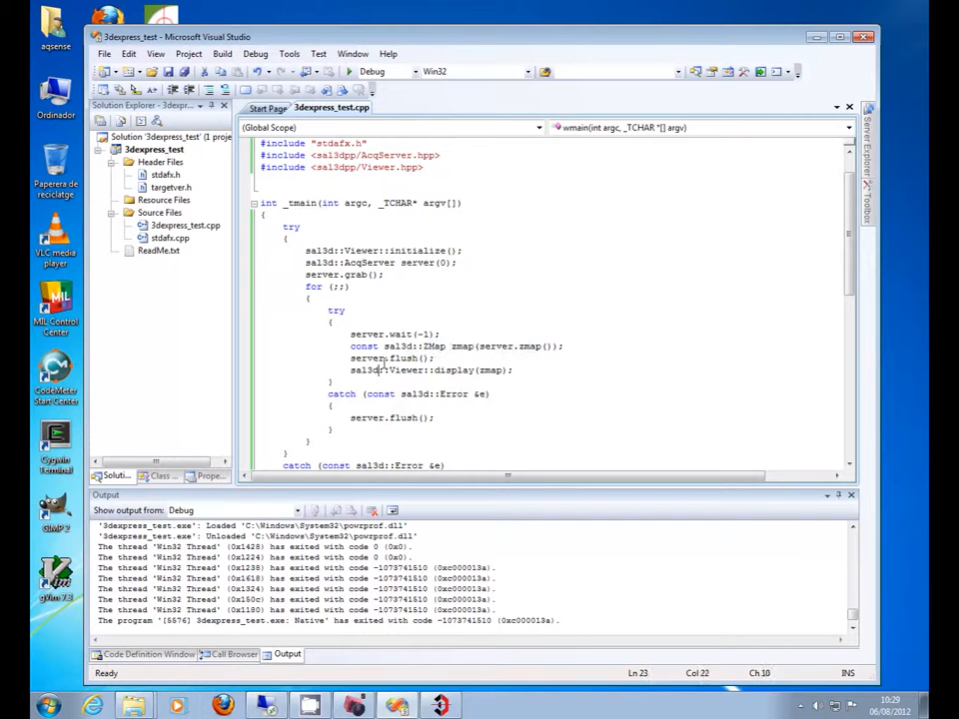
left_click_drag(351, 360, 424, 358)
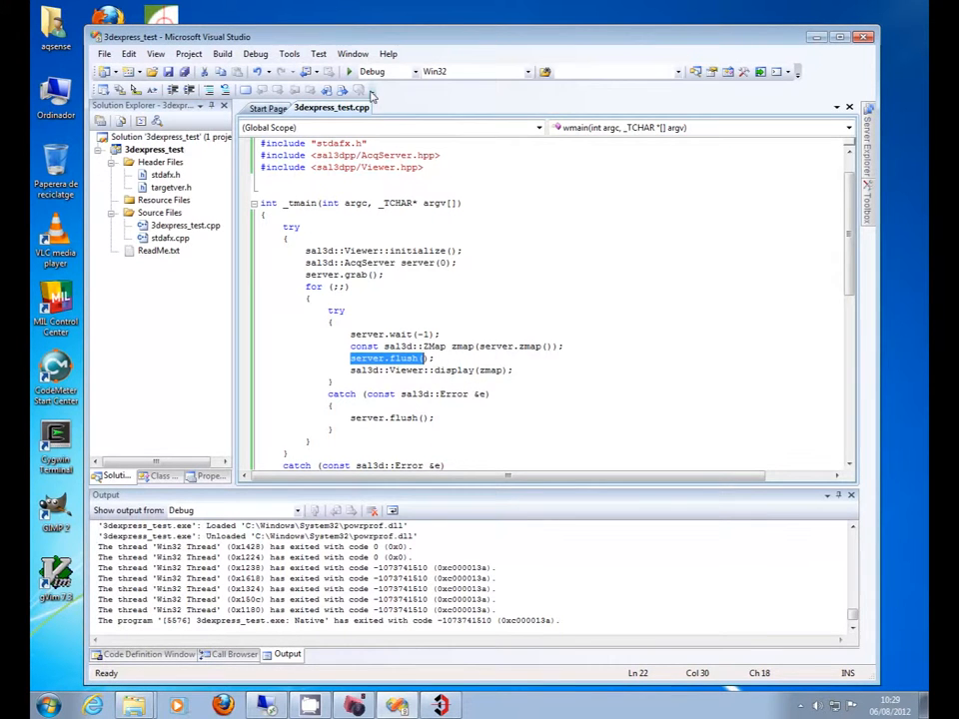
Run the test project in debug mode, and open the ZMap view of output 0 in 3D Express for comparison
left_click(349, 71)
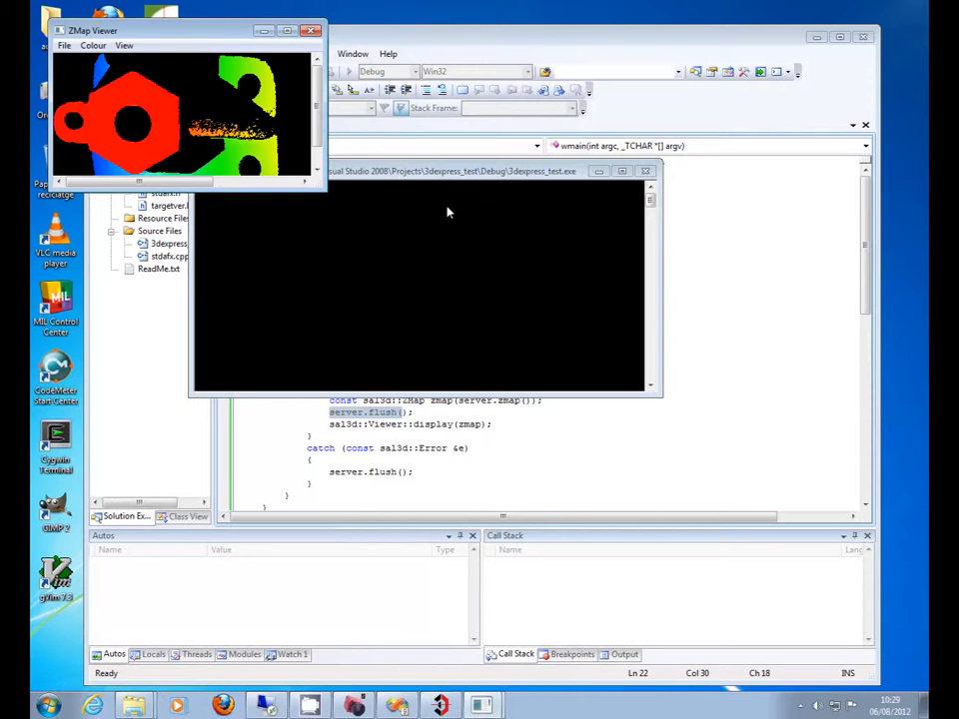
left_click(440, 706)
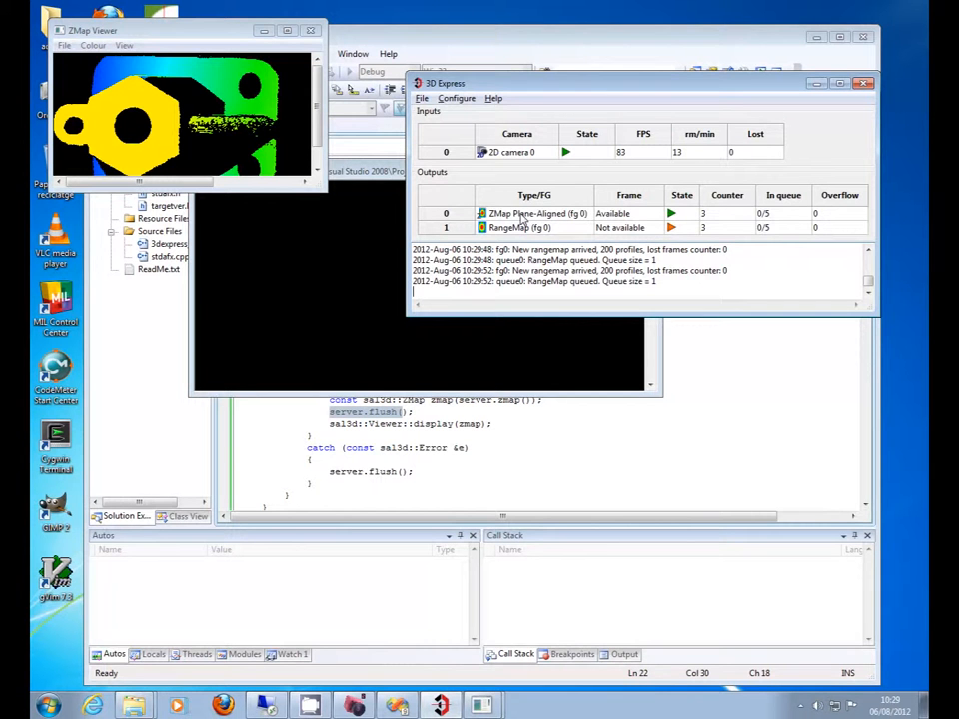
double_click(519, 214)
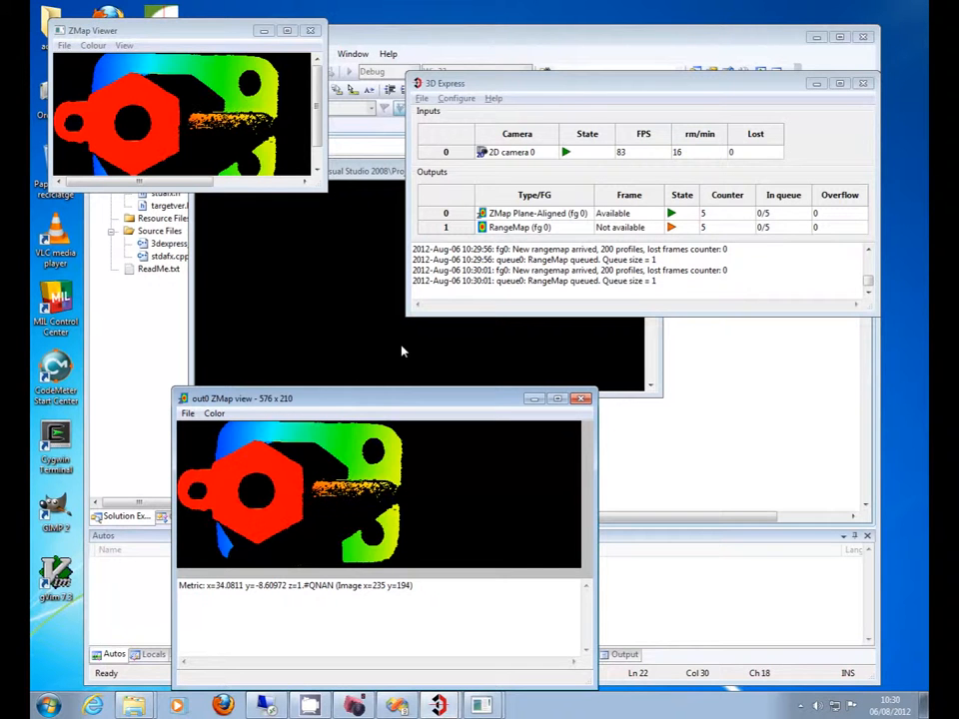
left_click(799, 705)
right_click(799, 645)
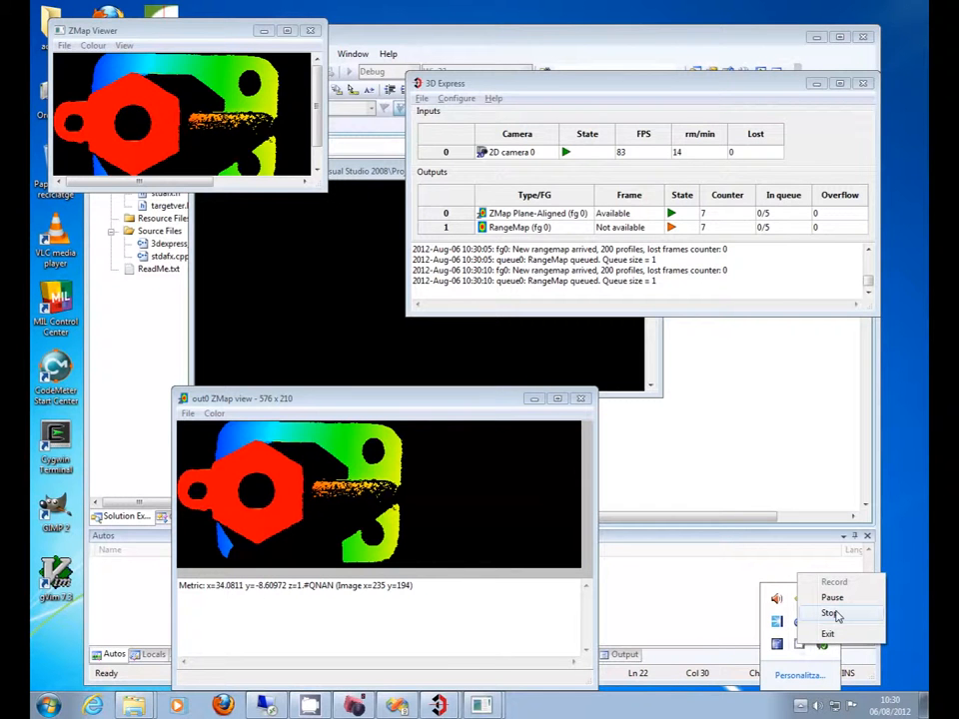
left_click(833, 613)
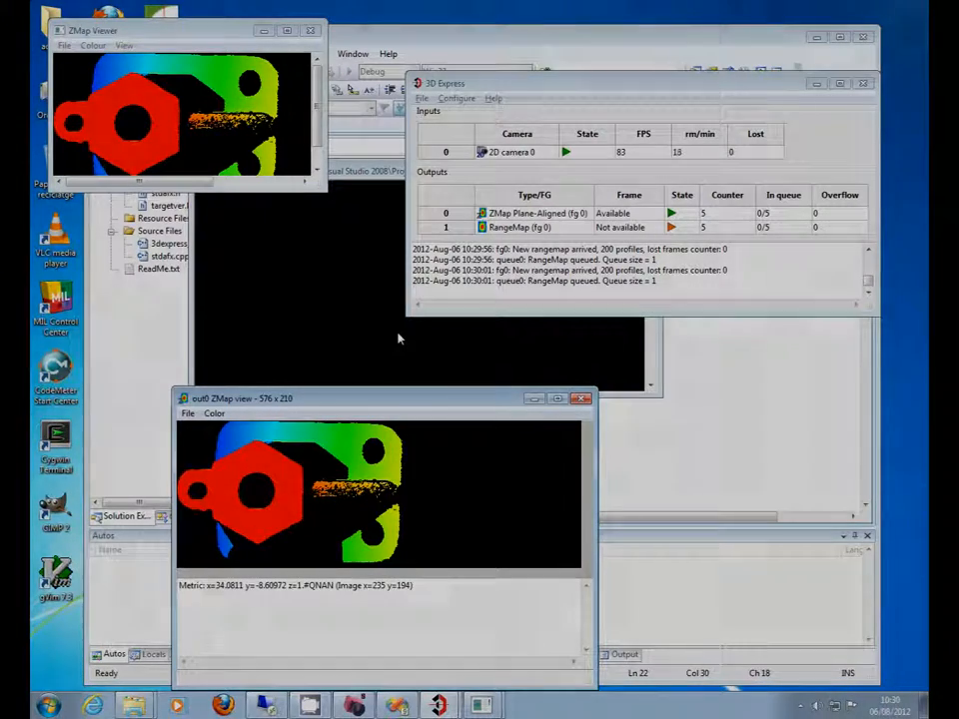